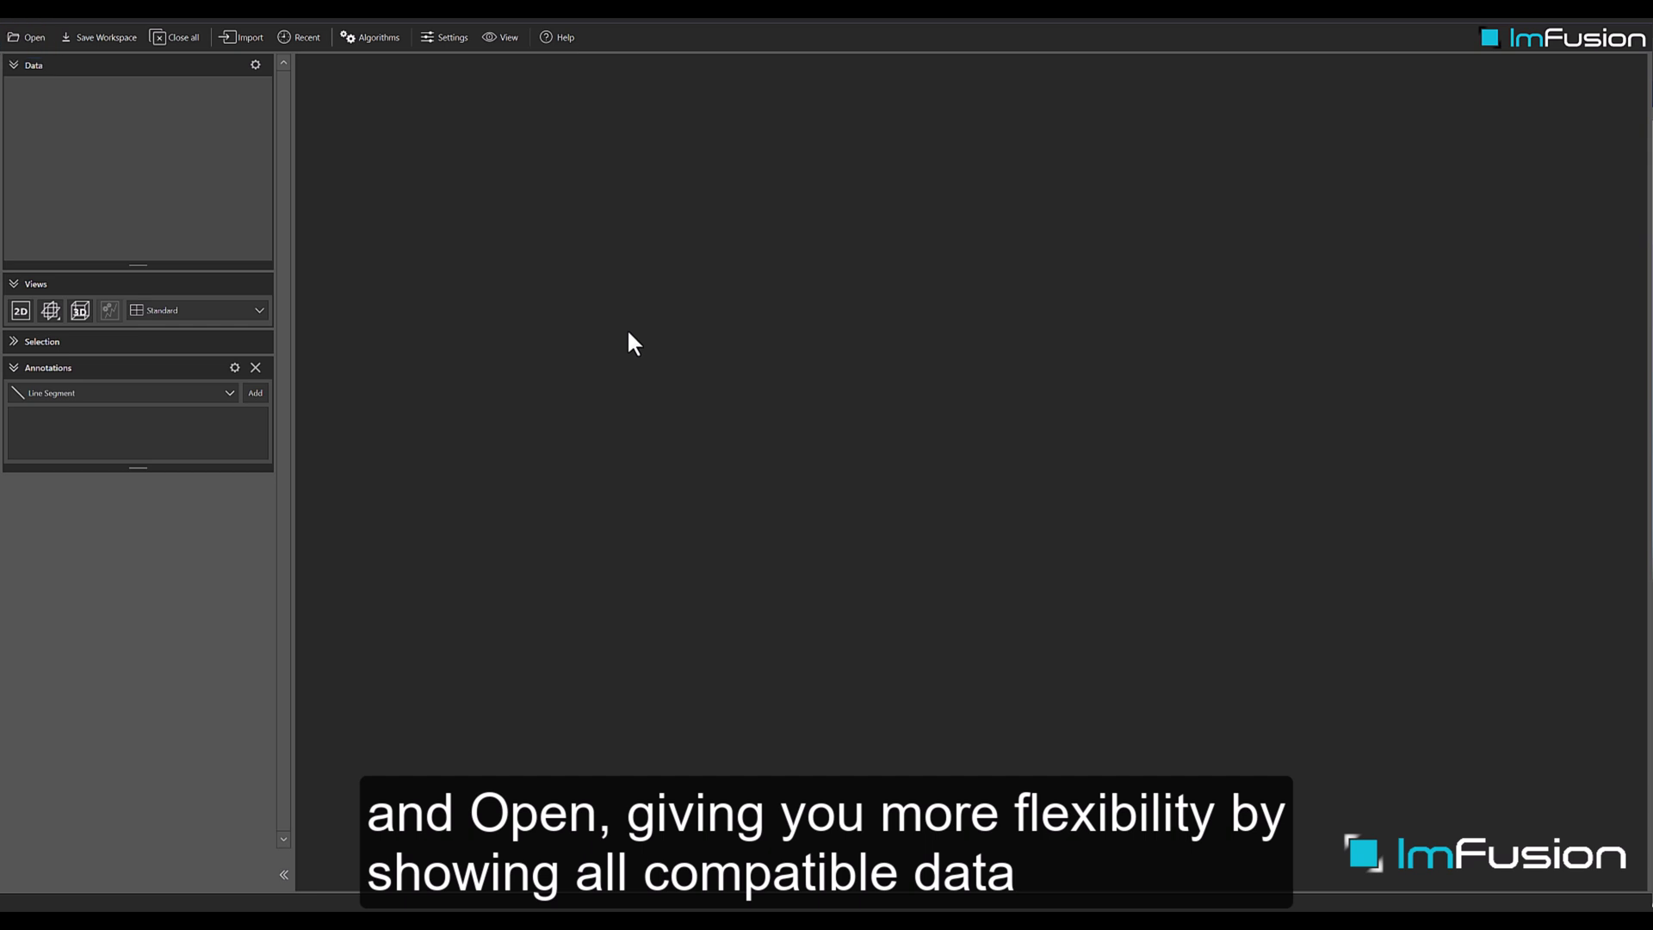
- Import the Case17-T1.nii.gz file as a NIfTI volume
left_click(242, 37)
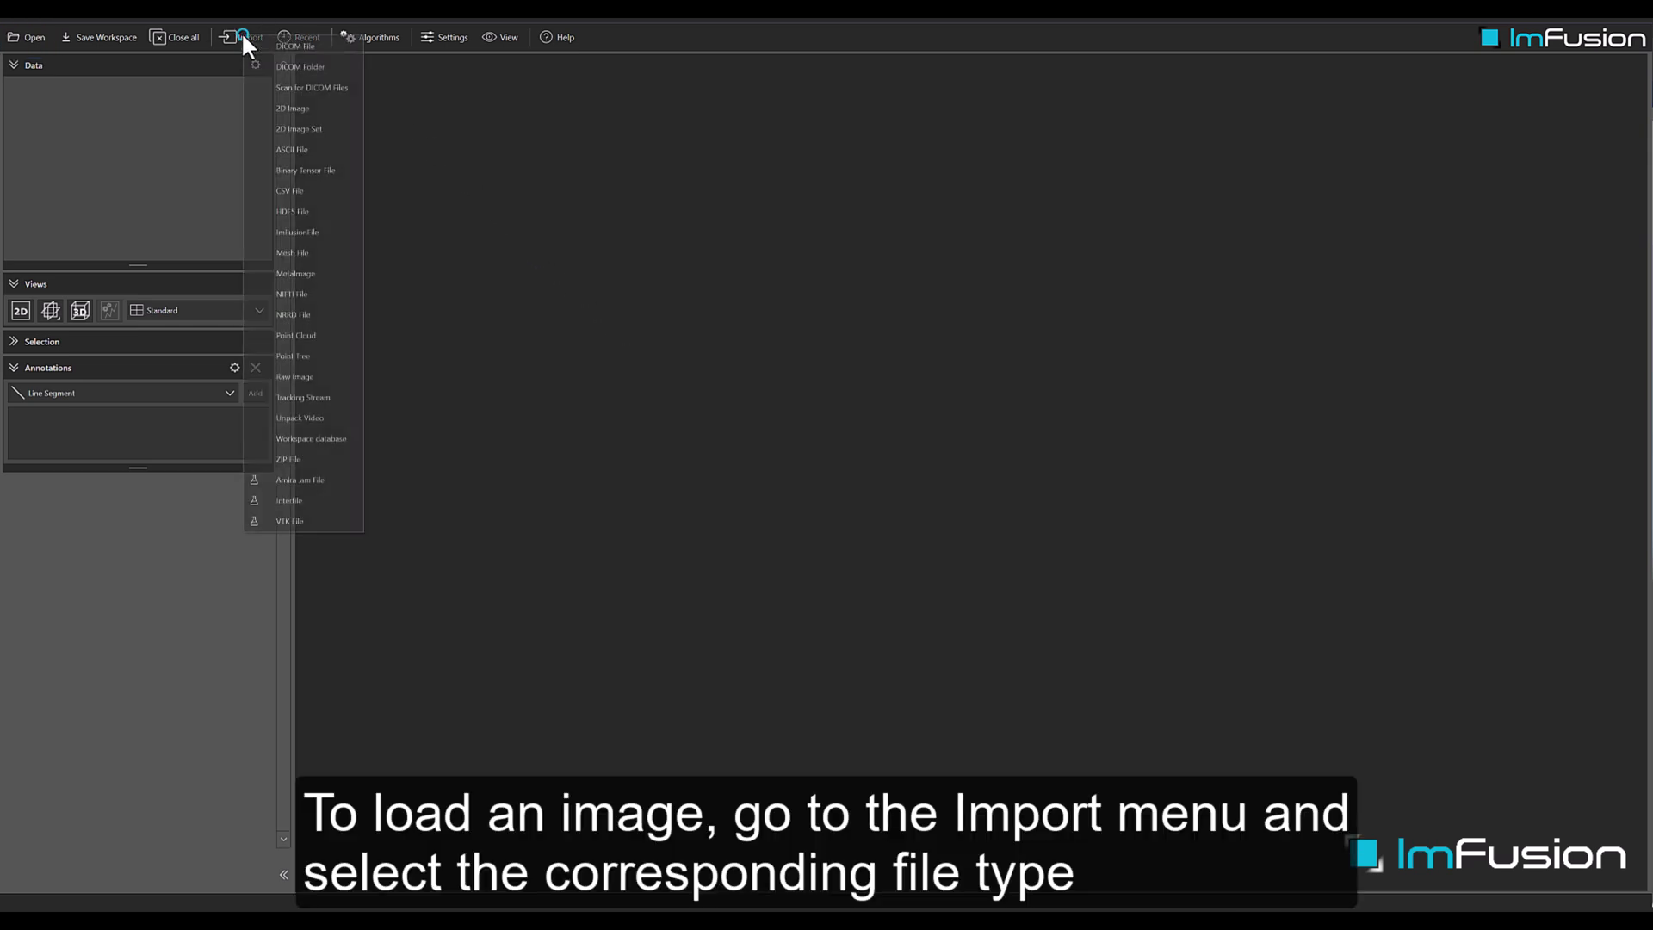
left_click(251, 292)
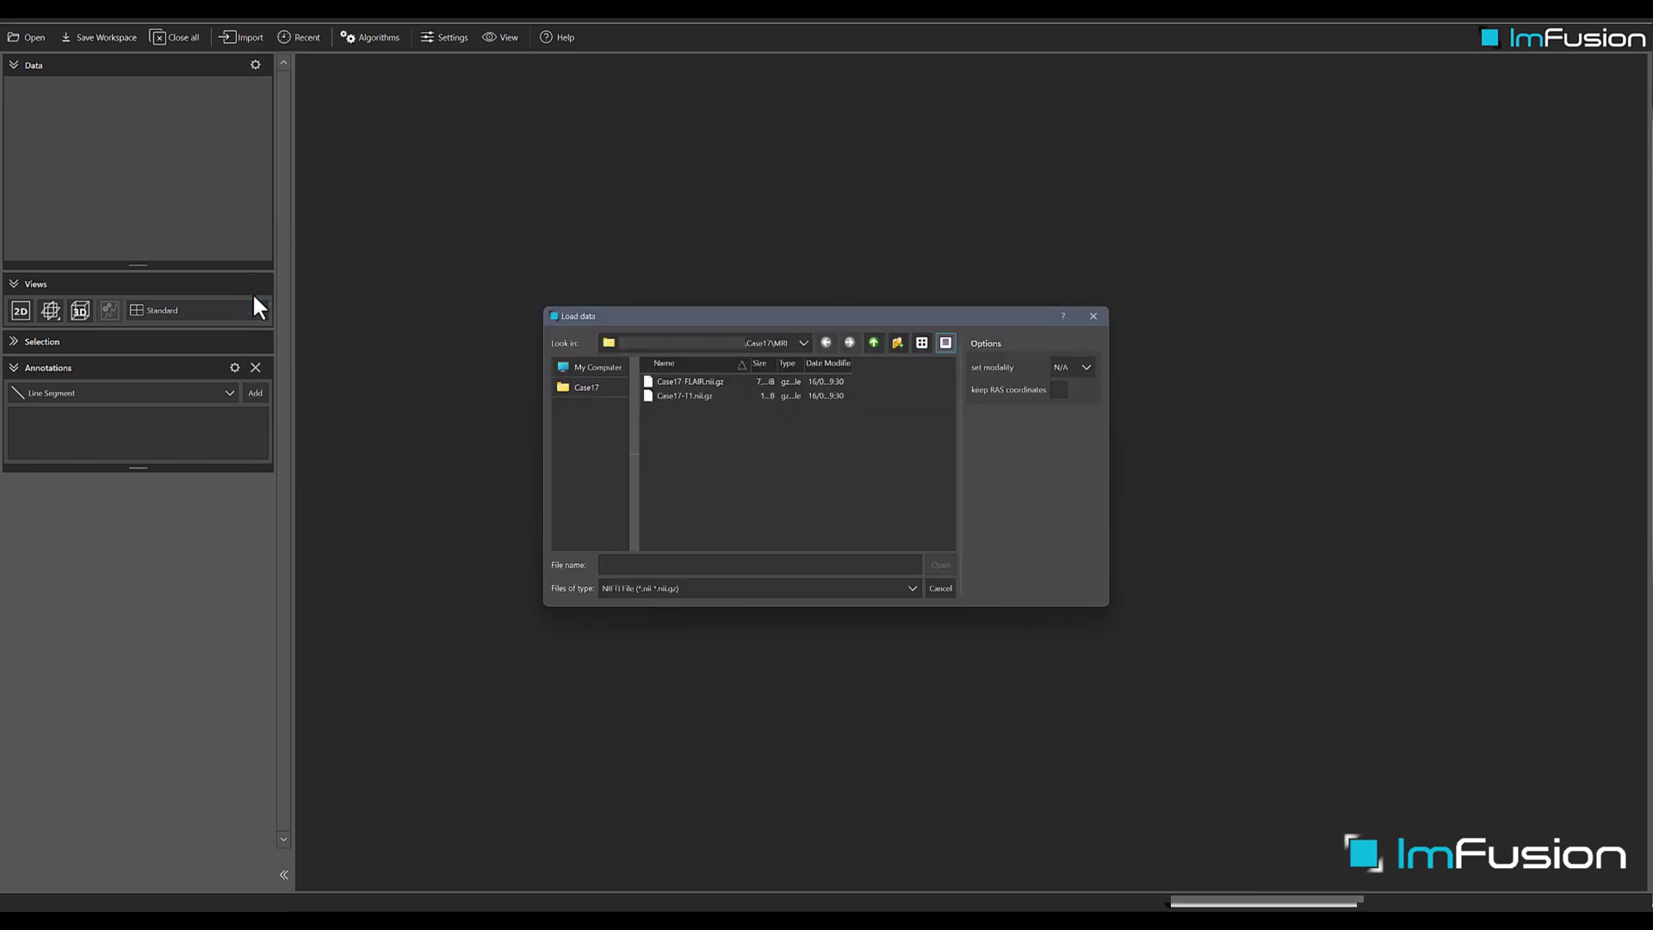
left_click(717, 396)
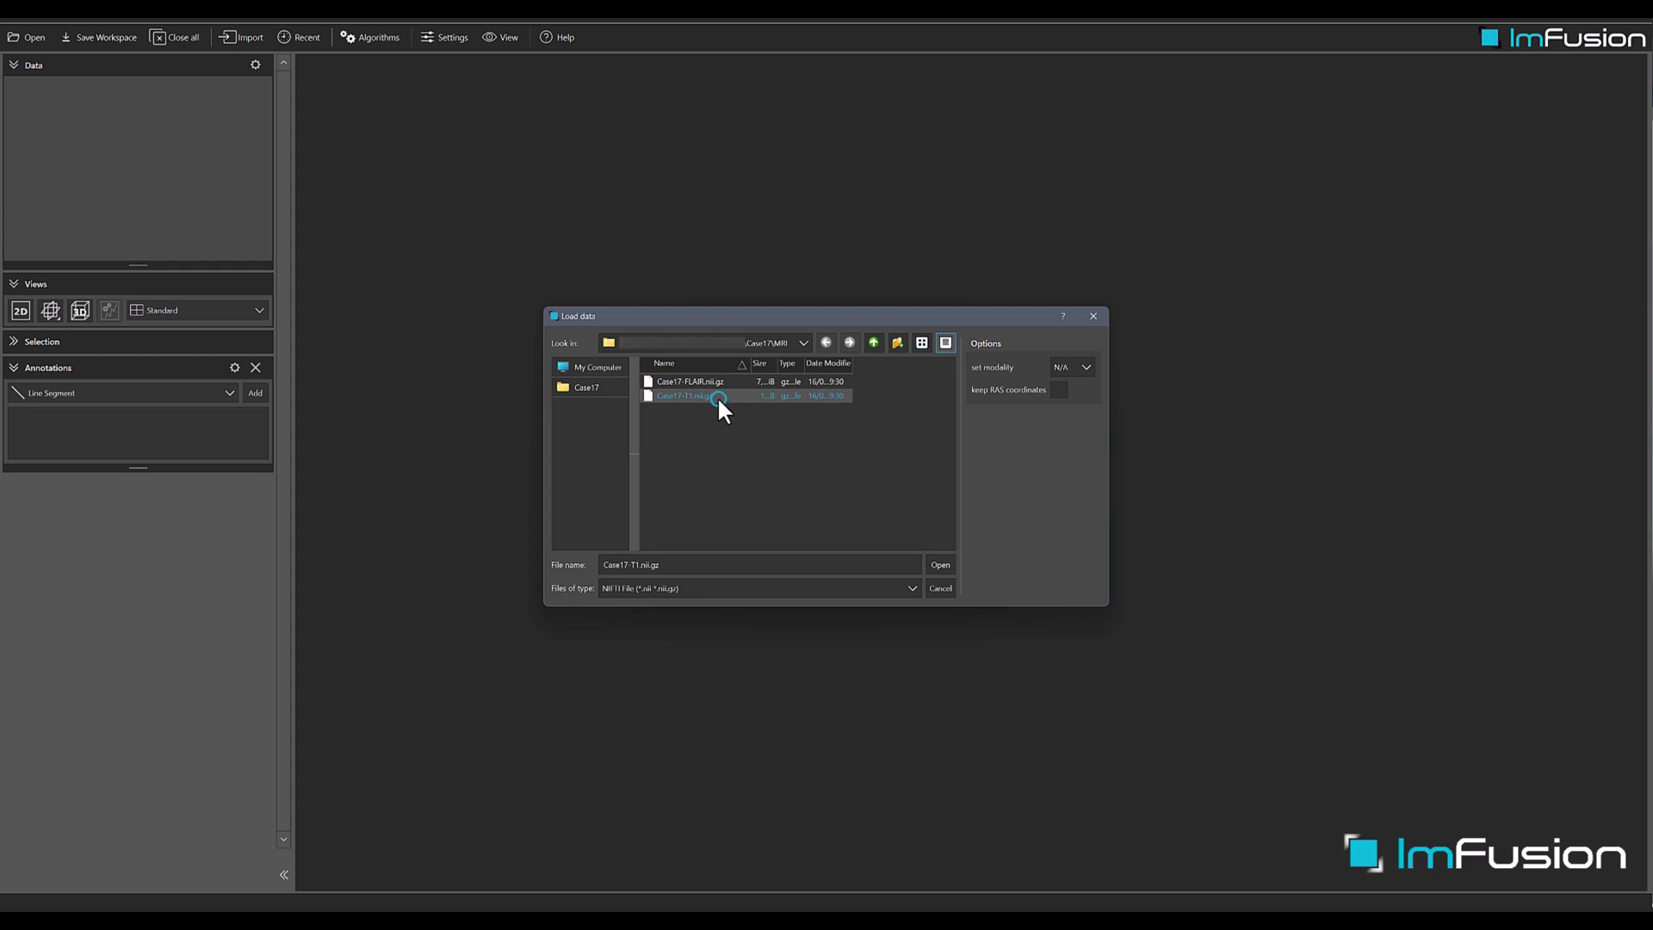
left_click(940, 565)
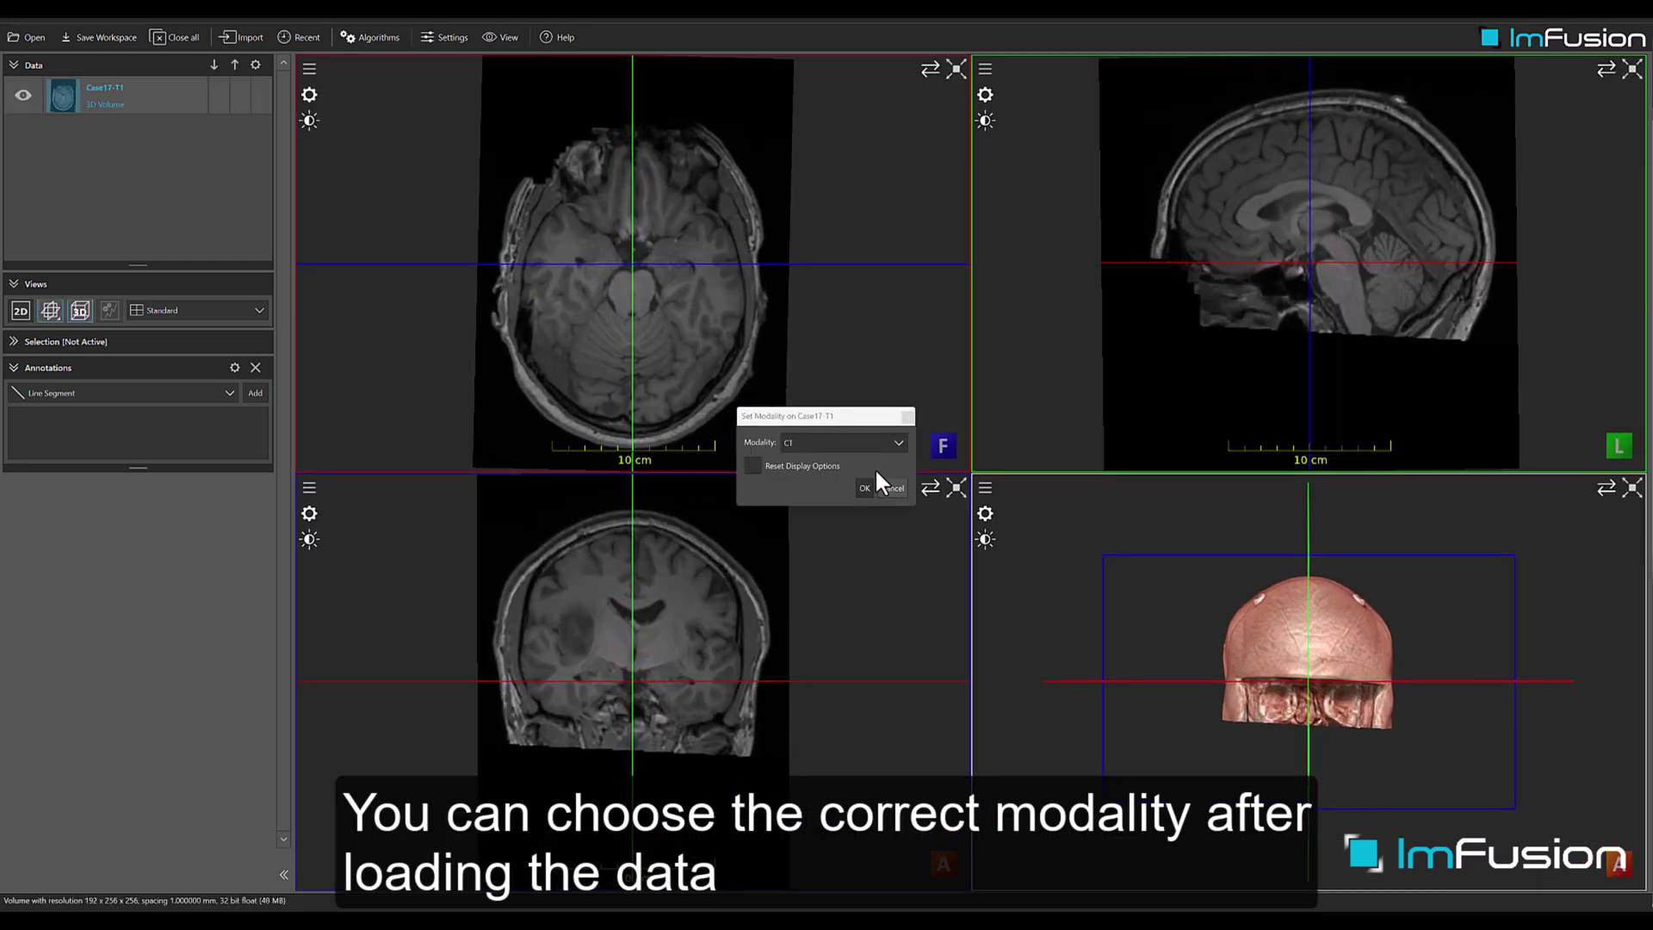
- Set the loaded volume's modality to MRI
left_click(863, 443)
left_click(857, 465)
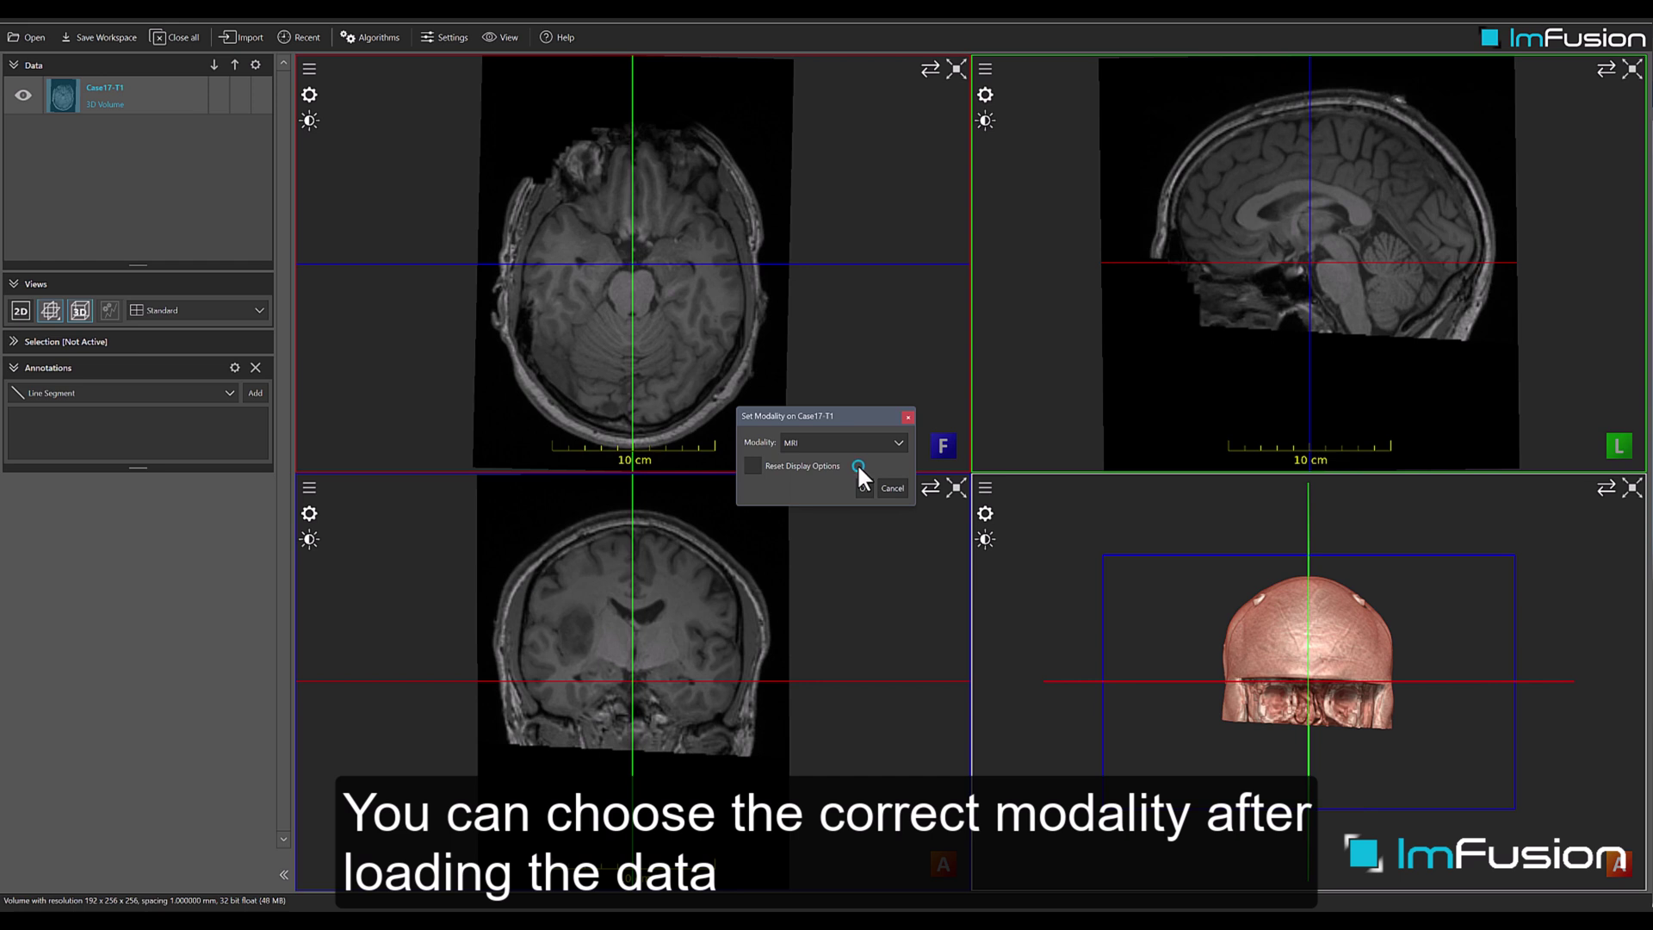
left_click(864, 488)
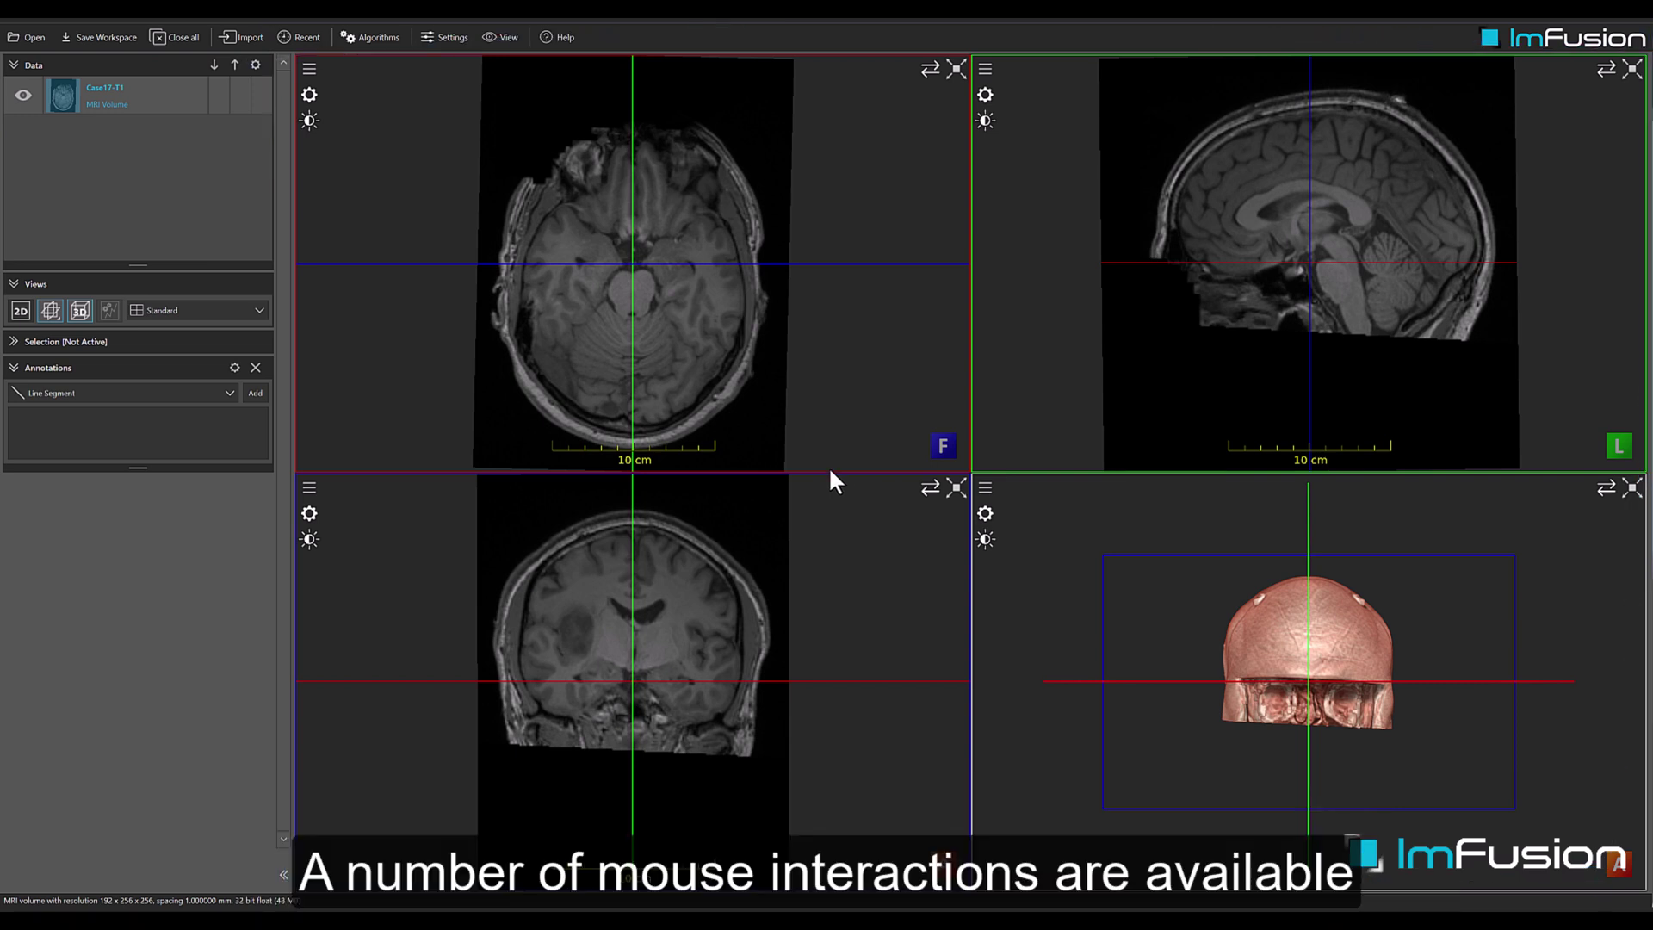
- Scroll through slices, then move the sagittal plane right and the axial plane lower
scroll(709, 318, "down", 10)
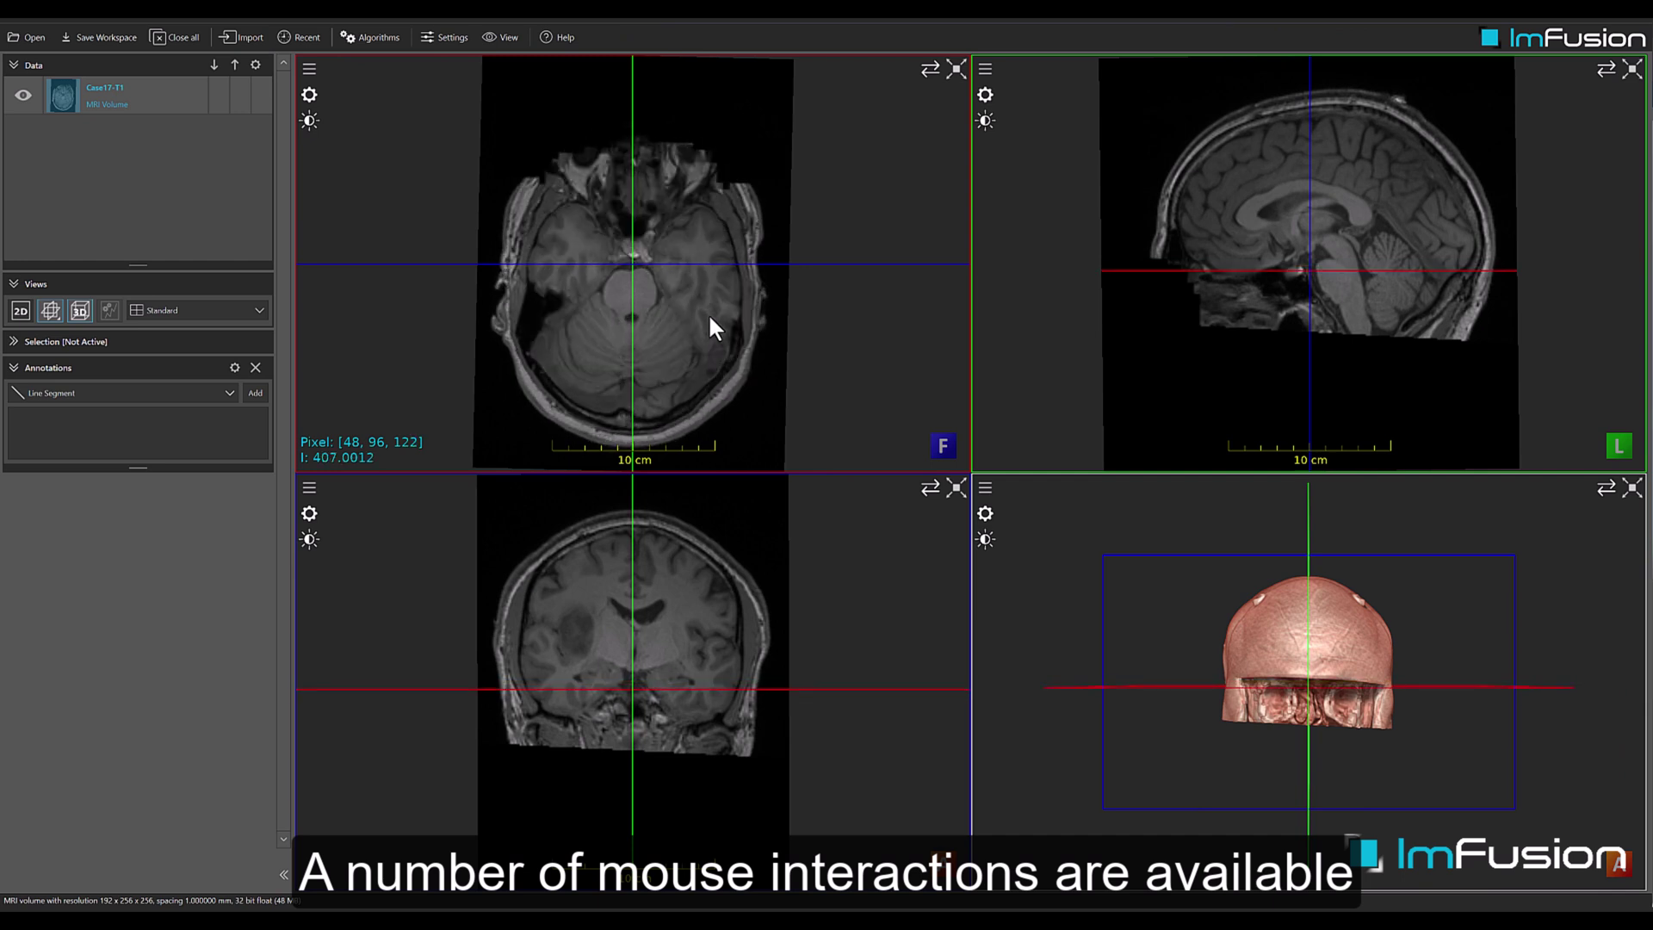
scroll(709, 317, "up", 11)
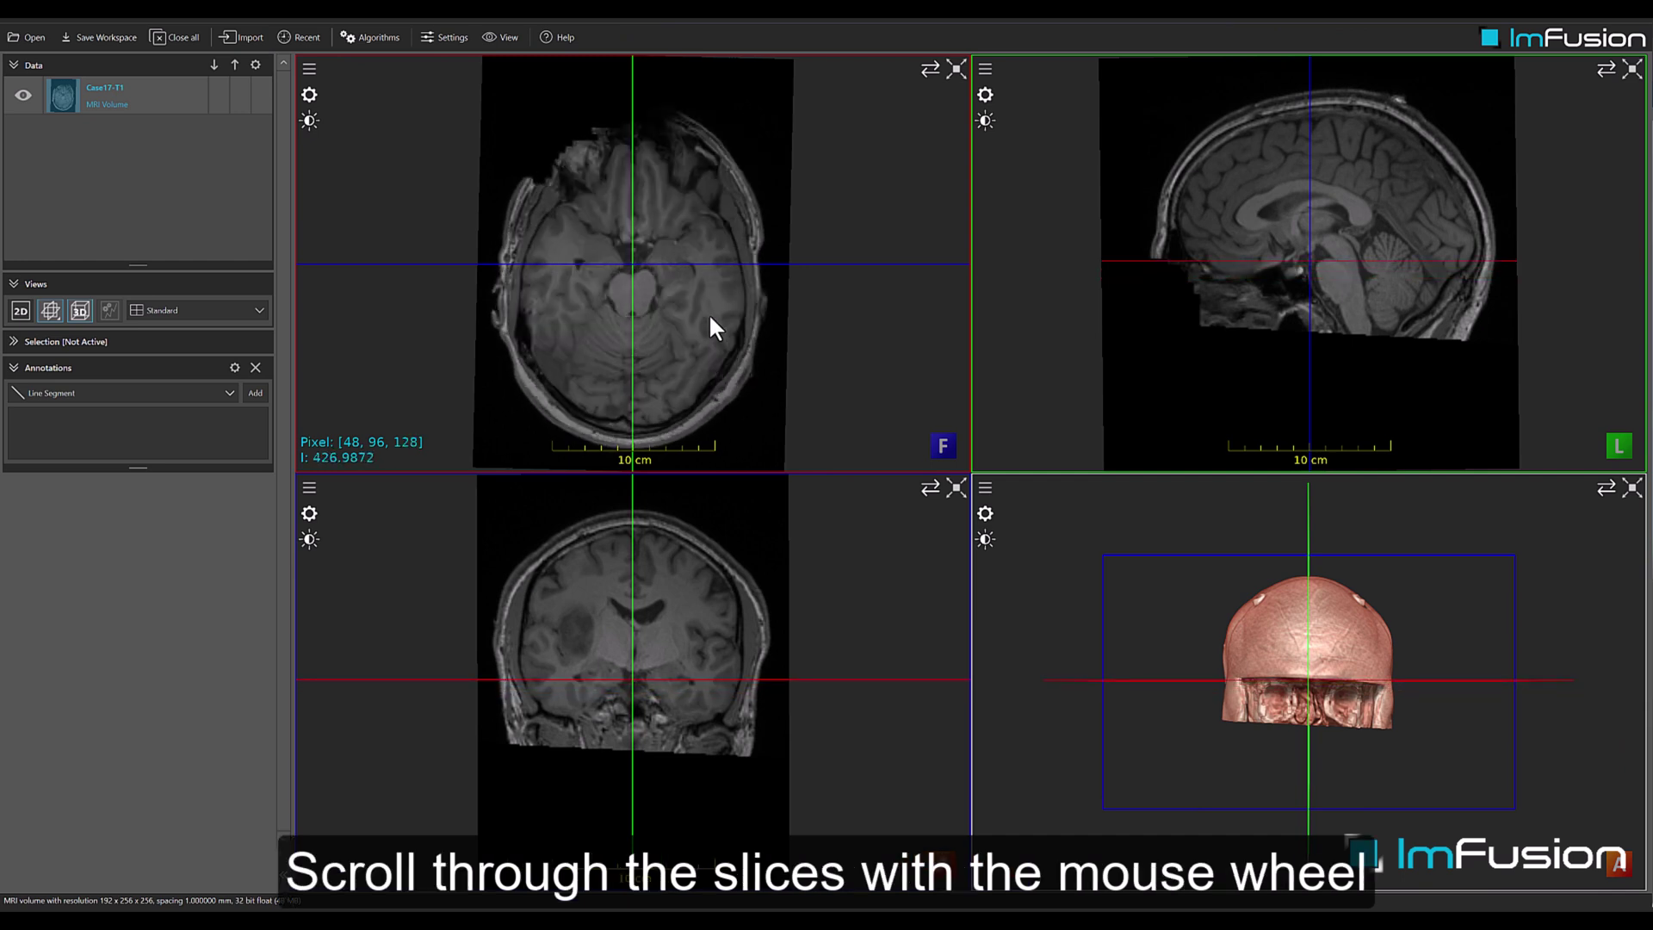
scroll(1148, 311, "up", 5)
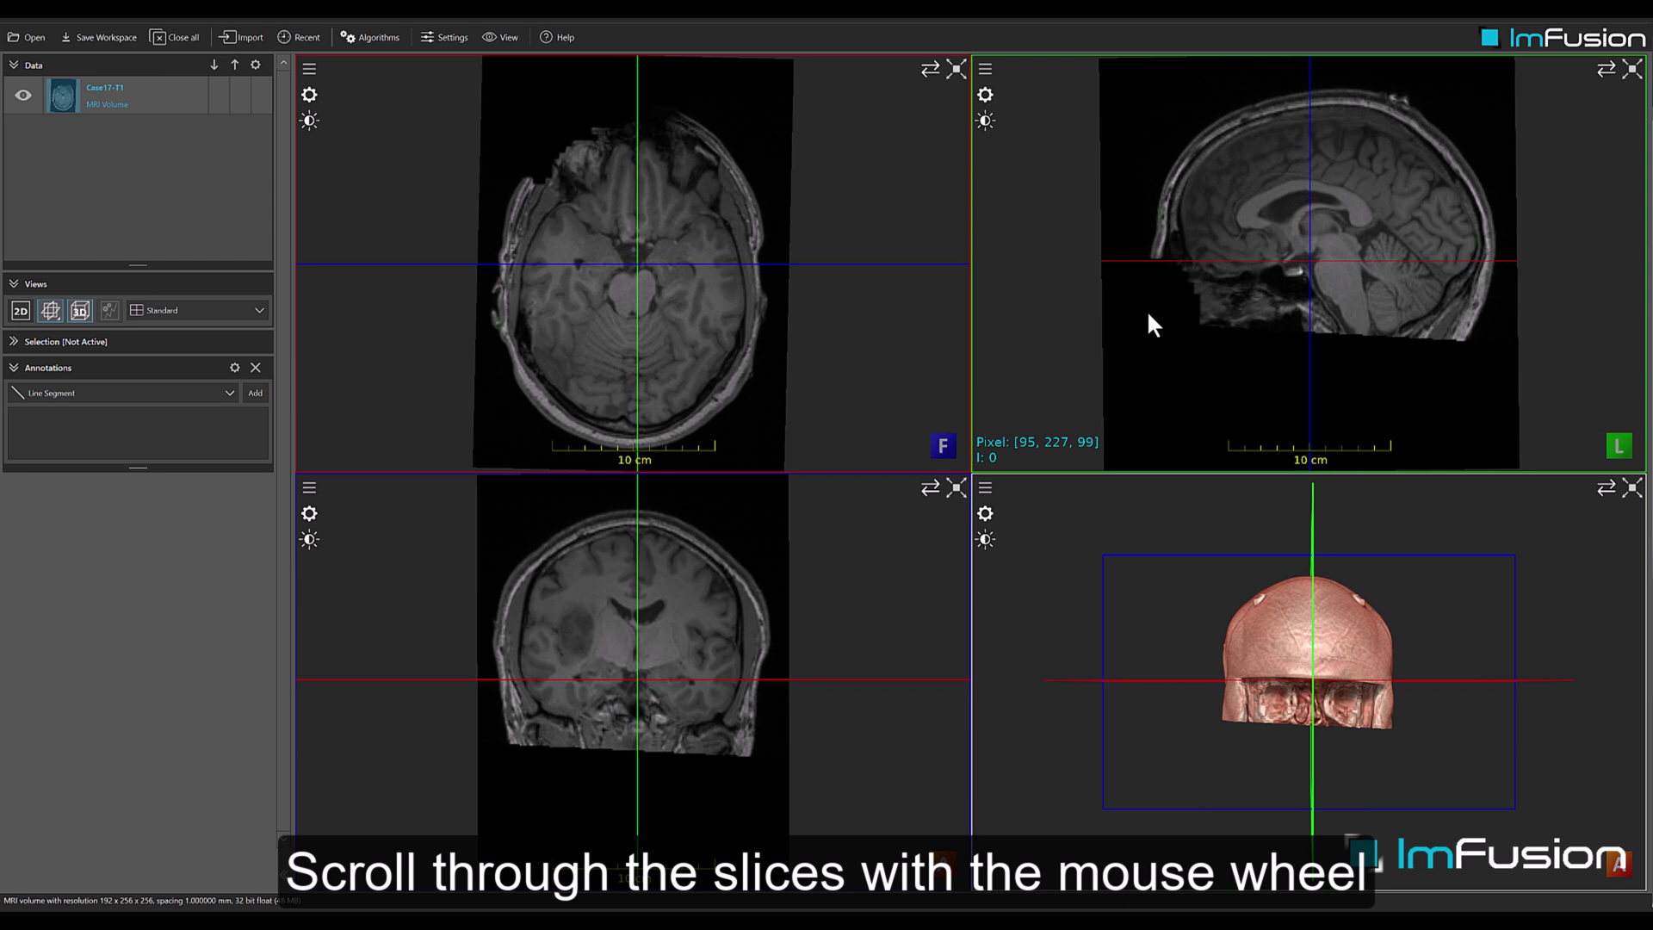
scroll(1148, 315, "down", 9)
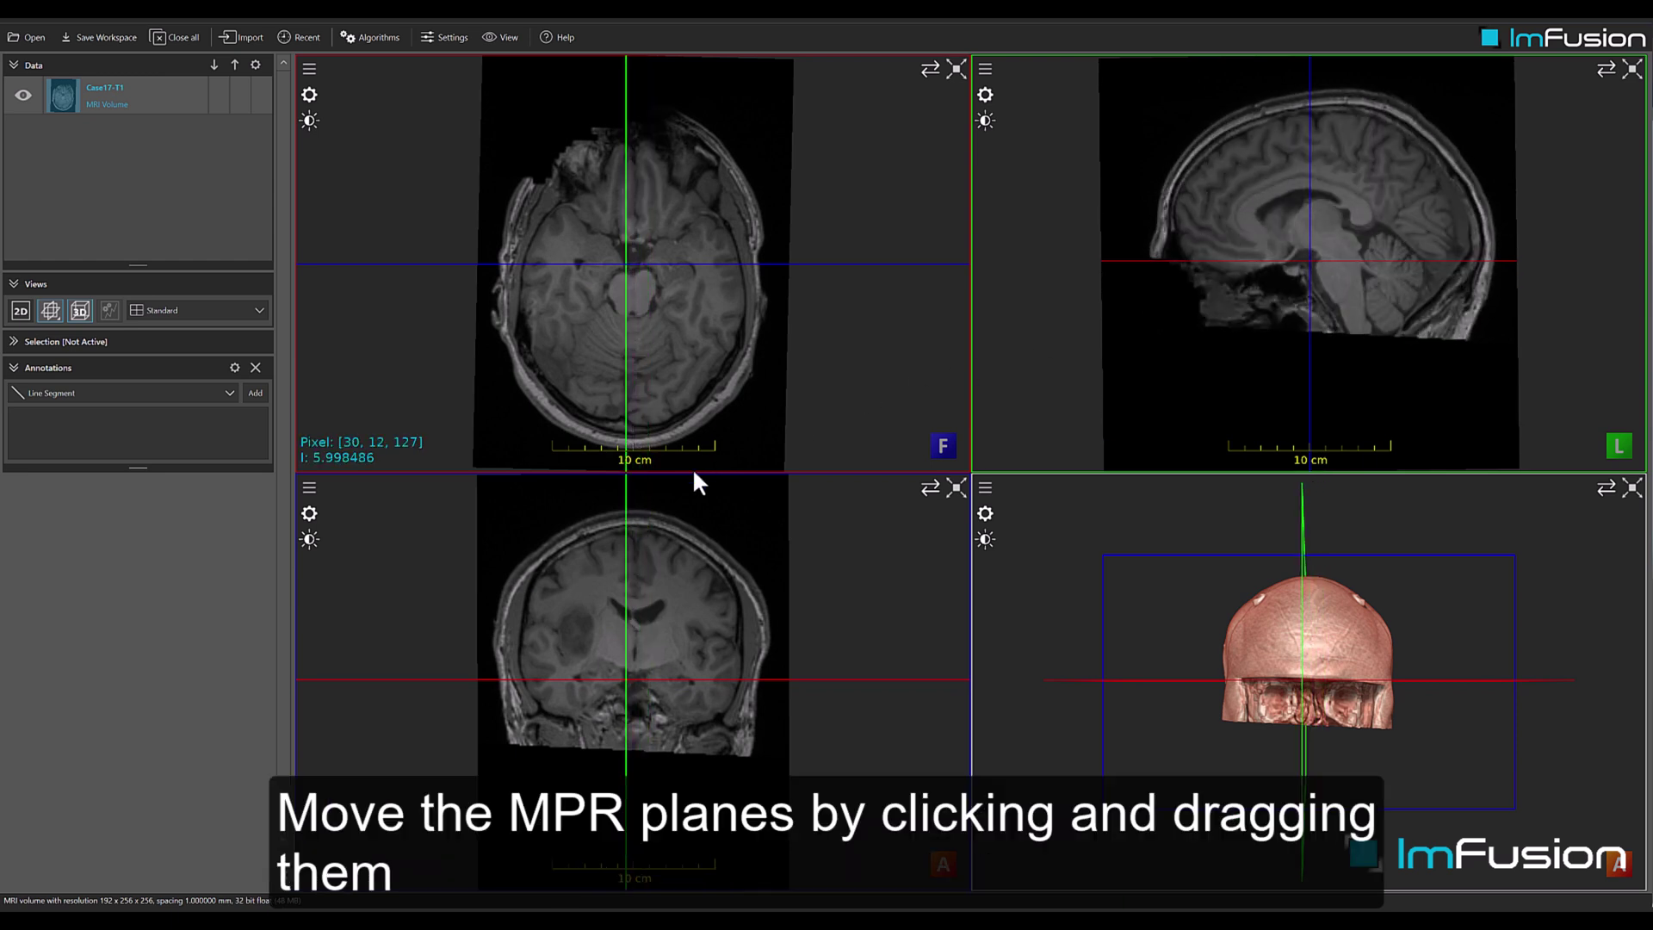
left_click_drag(624, 503, 606, 538)
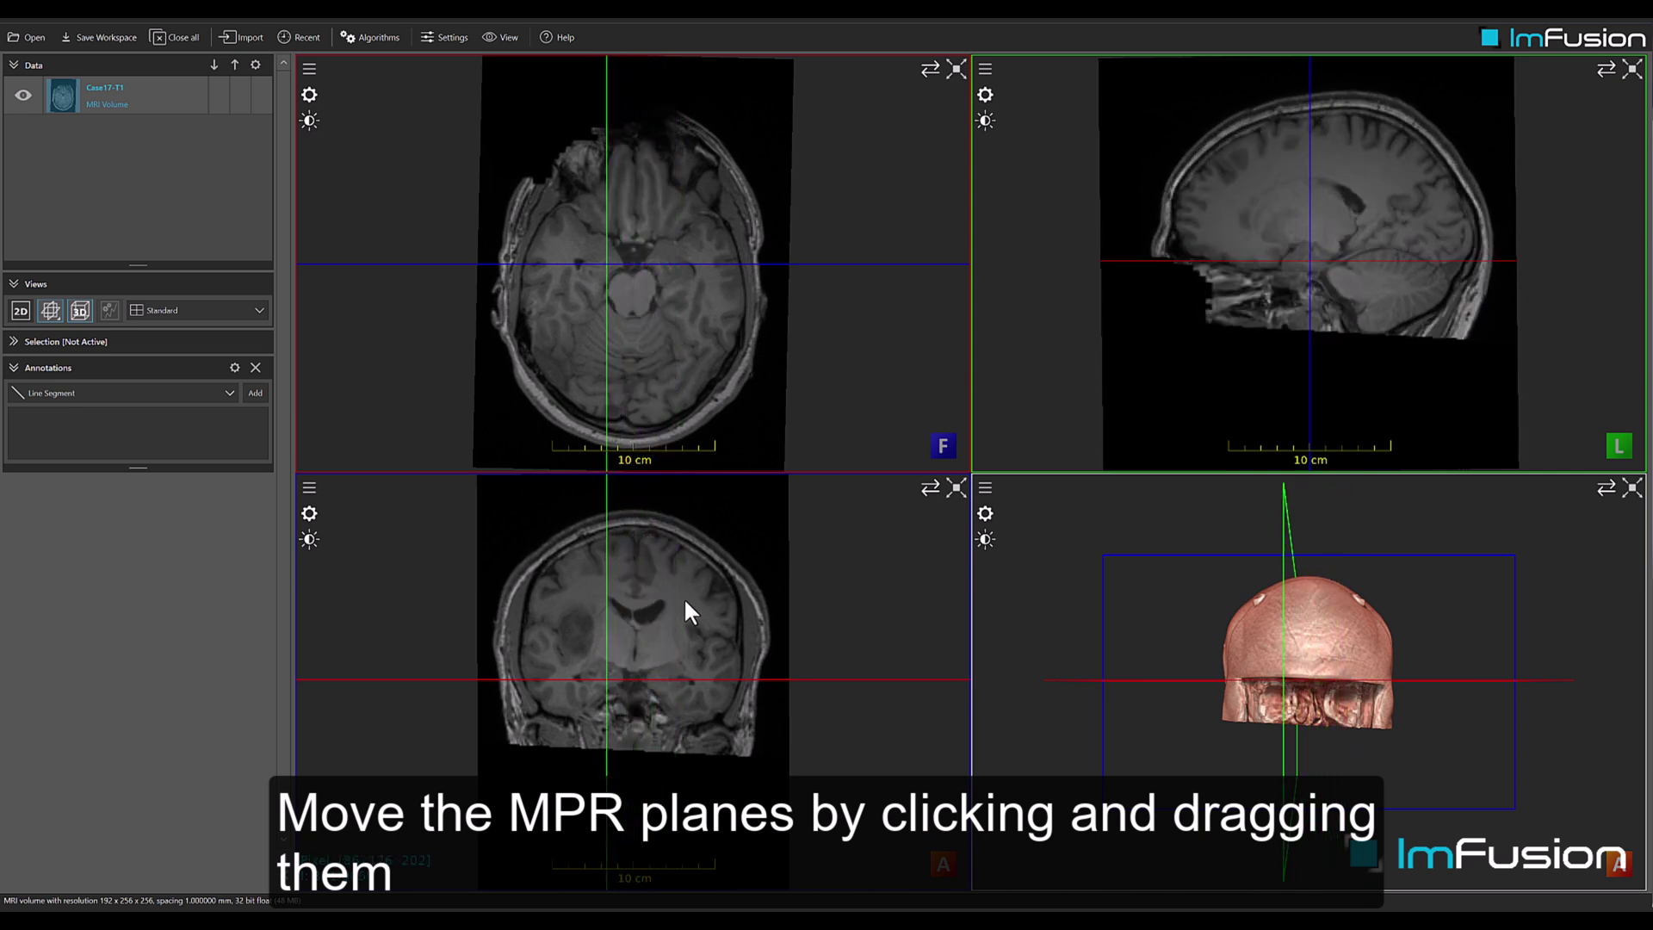
mouse_move(767, 679)
left_mouse_down()
mouse_move(765, 717)
mouse_move(765, 667)
left_mouse_up()
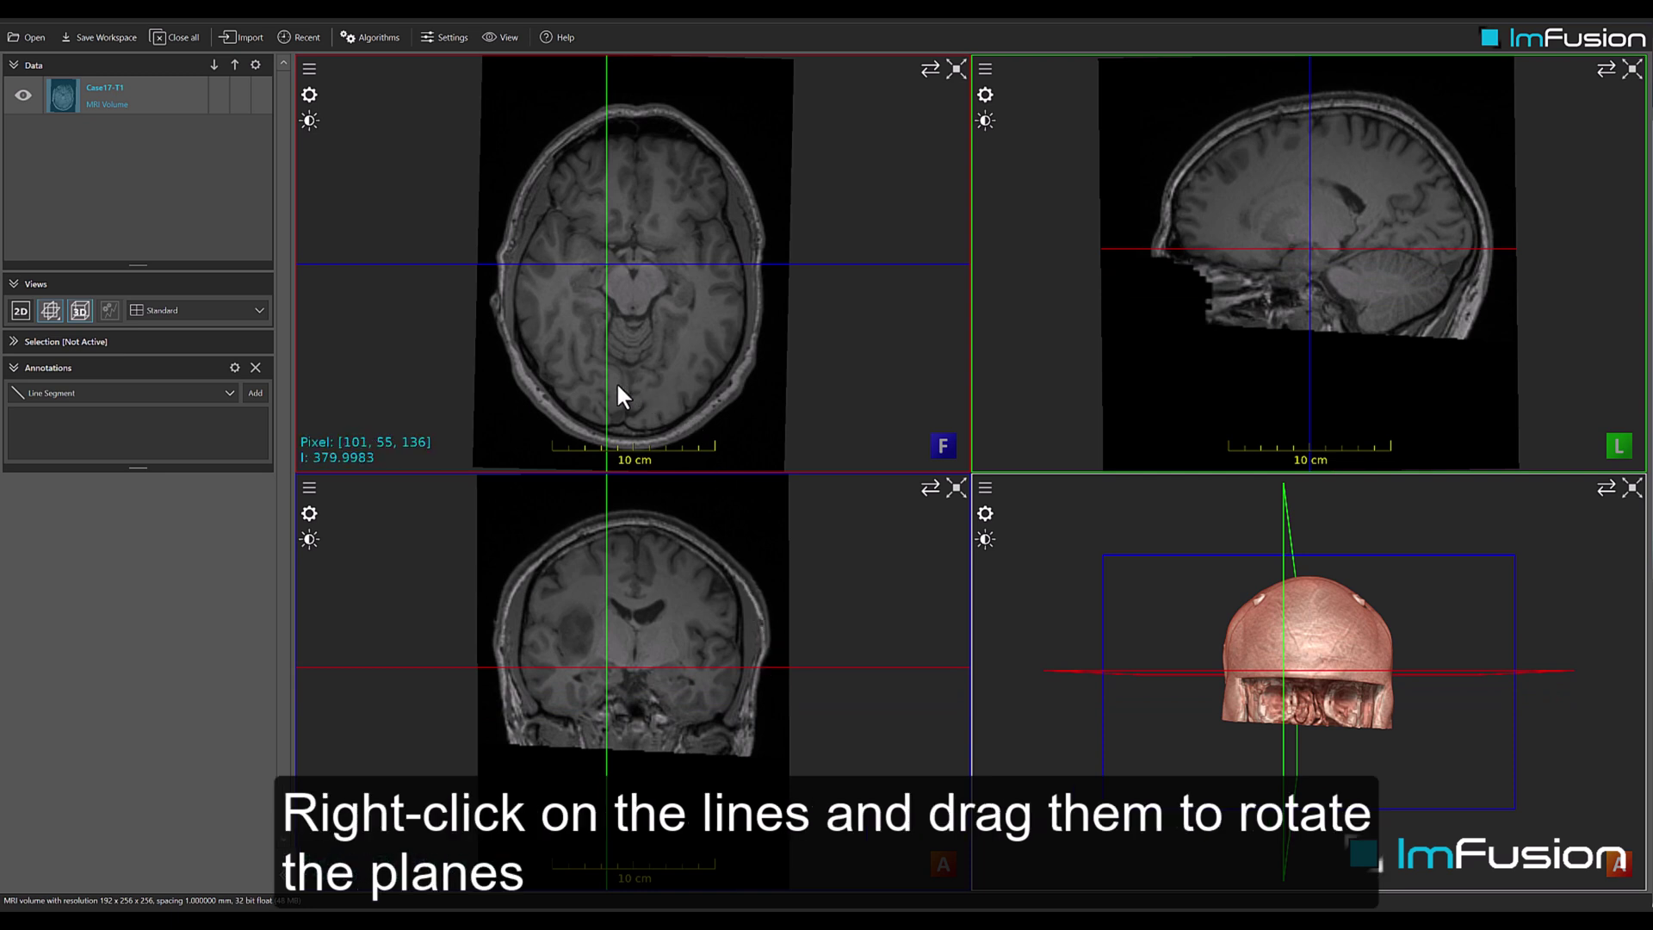
- Rotate the sagittal plane to an oblique angle, browse its slices, then reset all views
right_click_drag(604, 389, 656, 229)
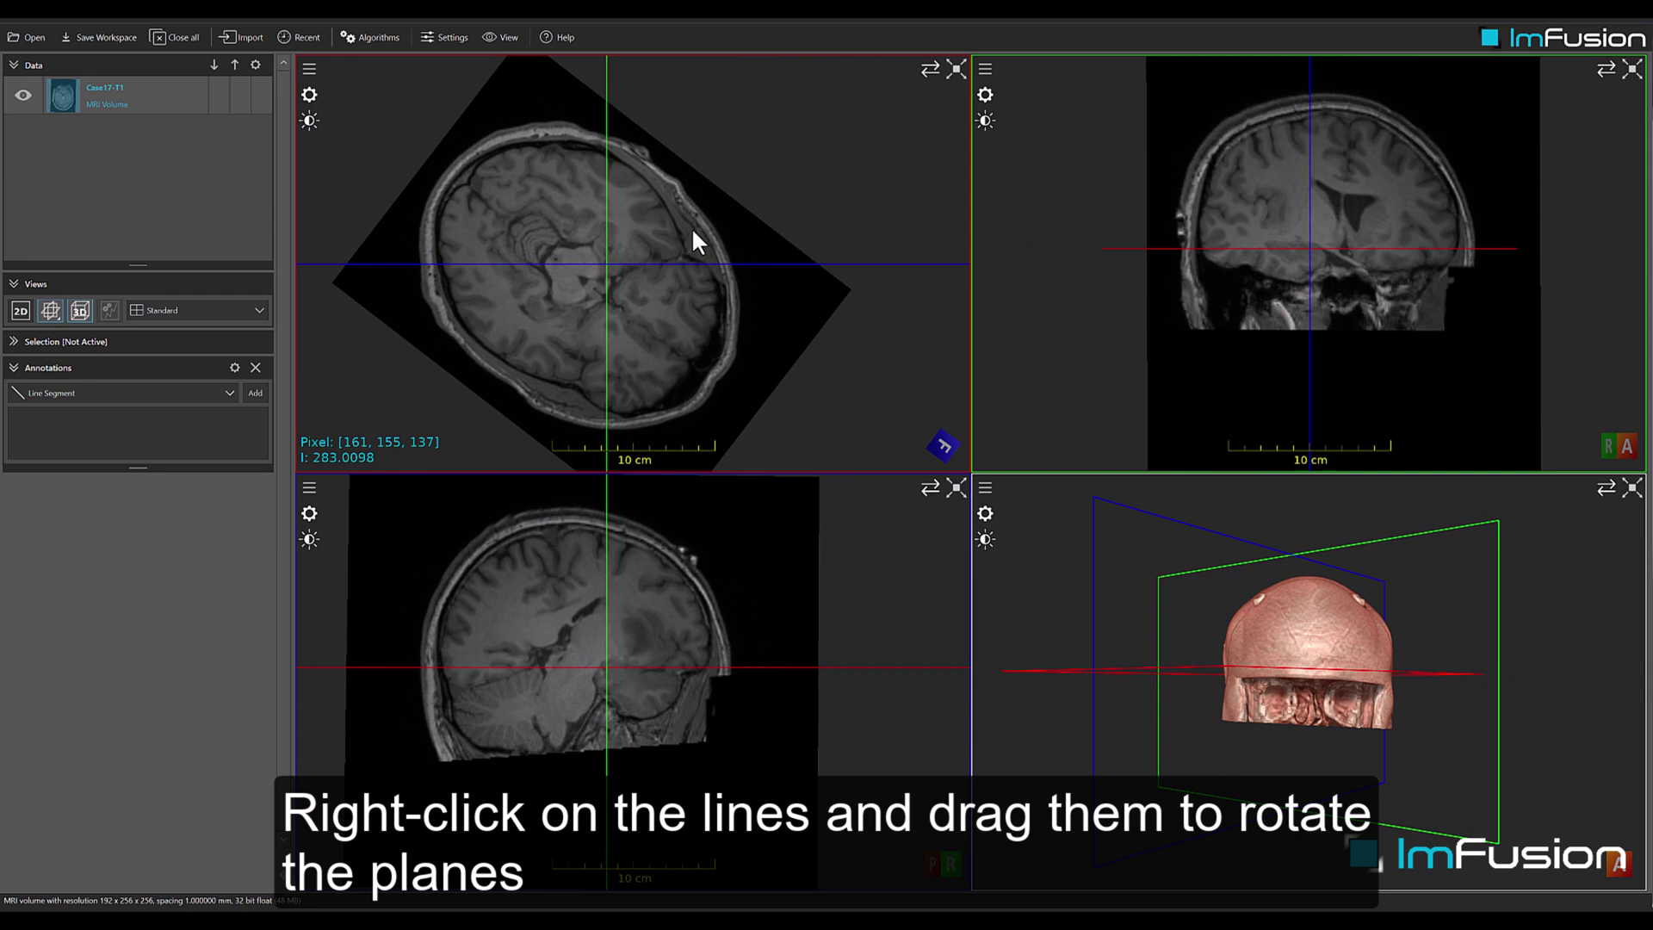
scroll(694, 249, "down", 8)
scroll(696, 254, "up", 15)
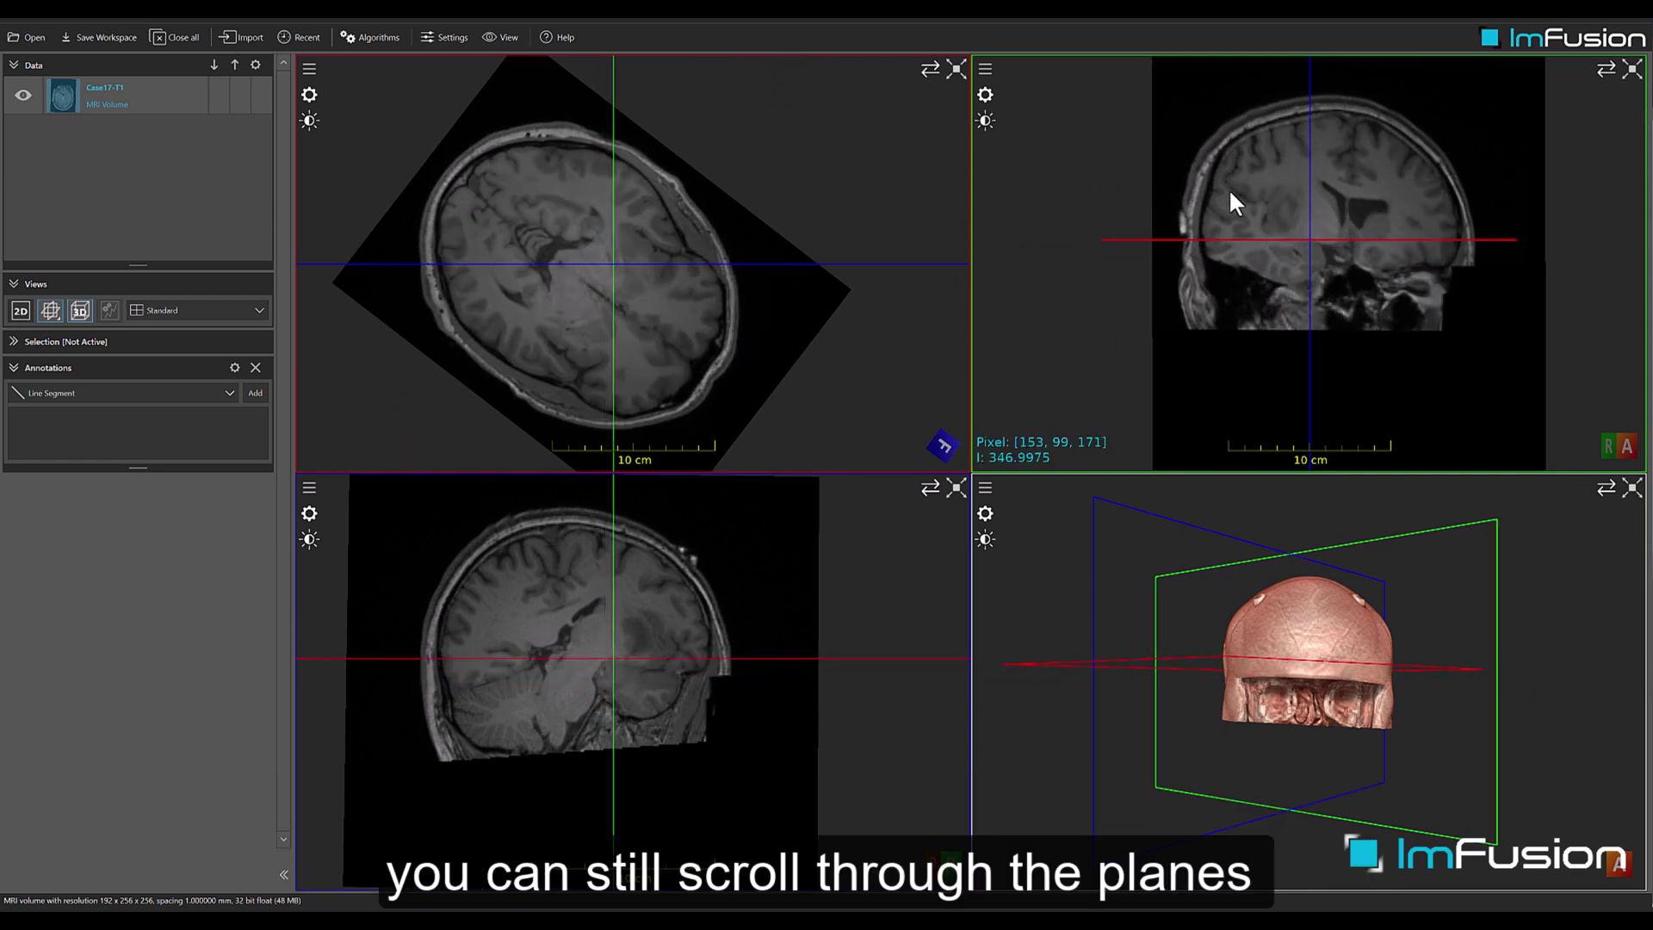
scroll(1227, 187, "up", 12)
scroll(1228, 191, "down", 20)
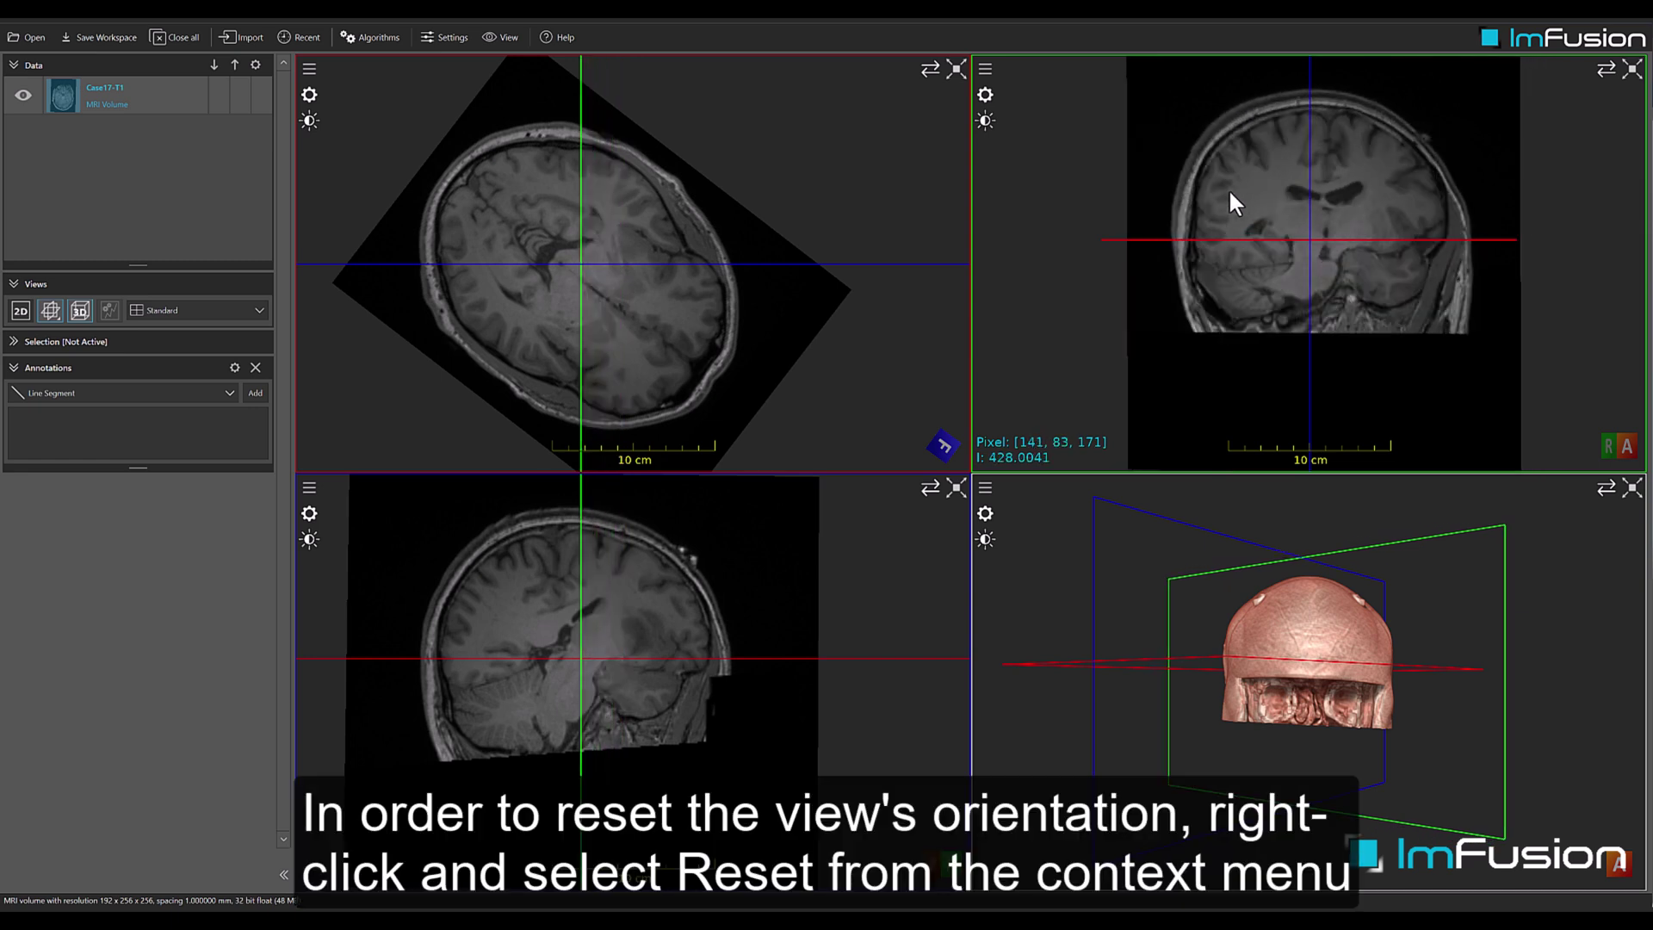
right_click(753, 221)
left_click(772, 228)
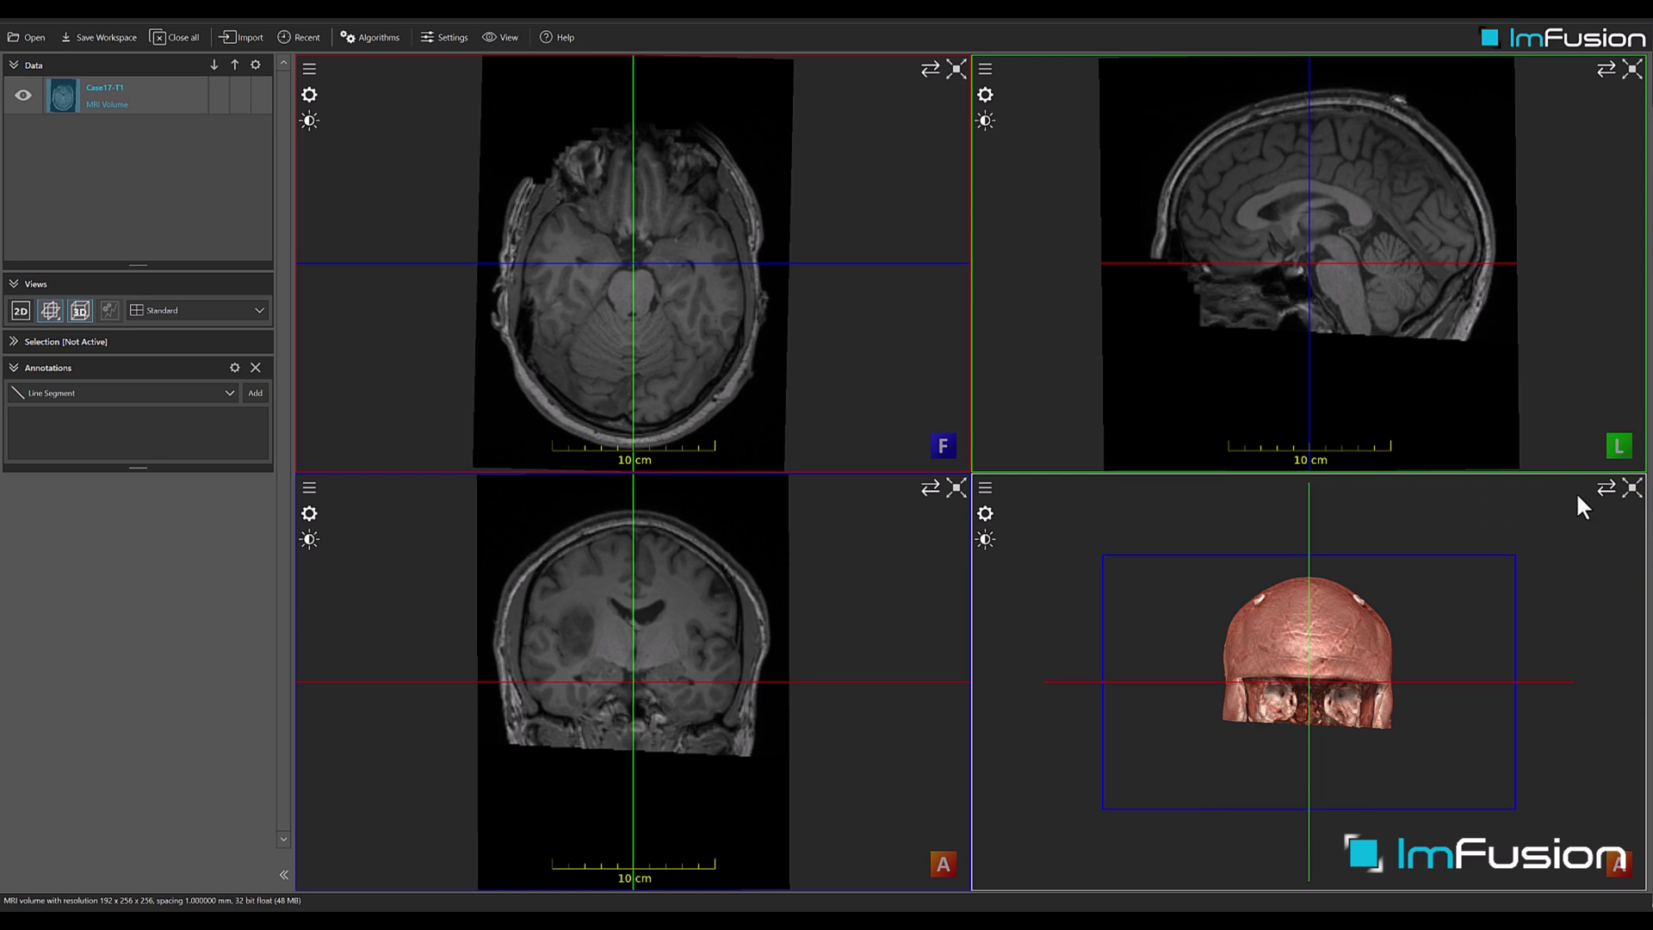
- Maximize the 3D view, rotate the head to a side angle, pan and adjust zoom
left_click(1631, 489)
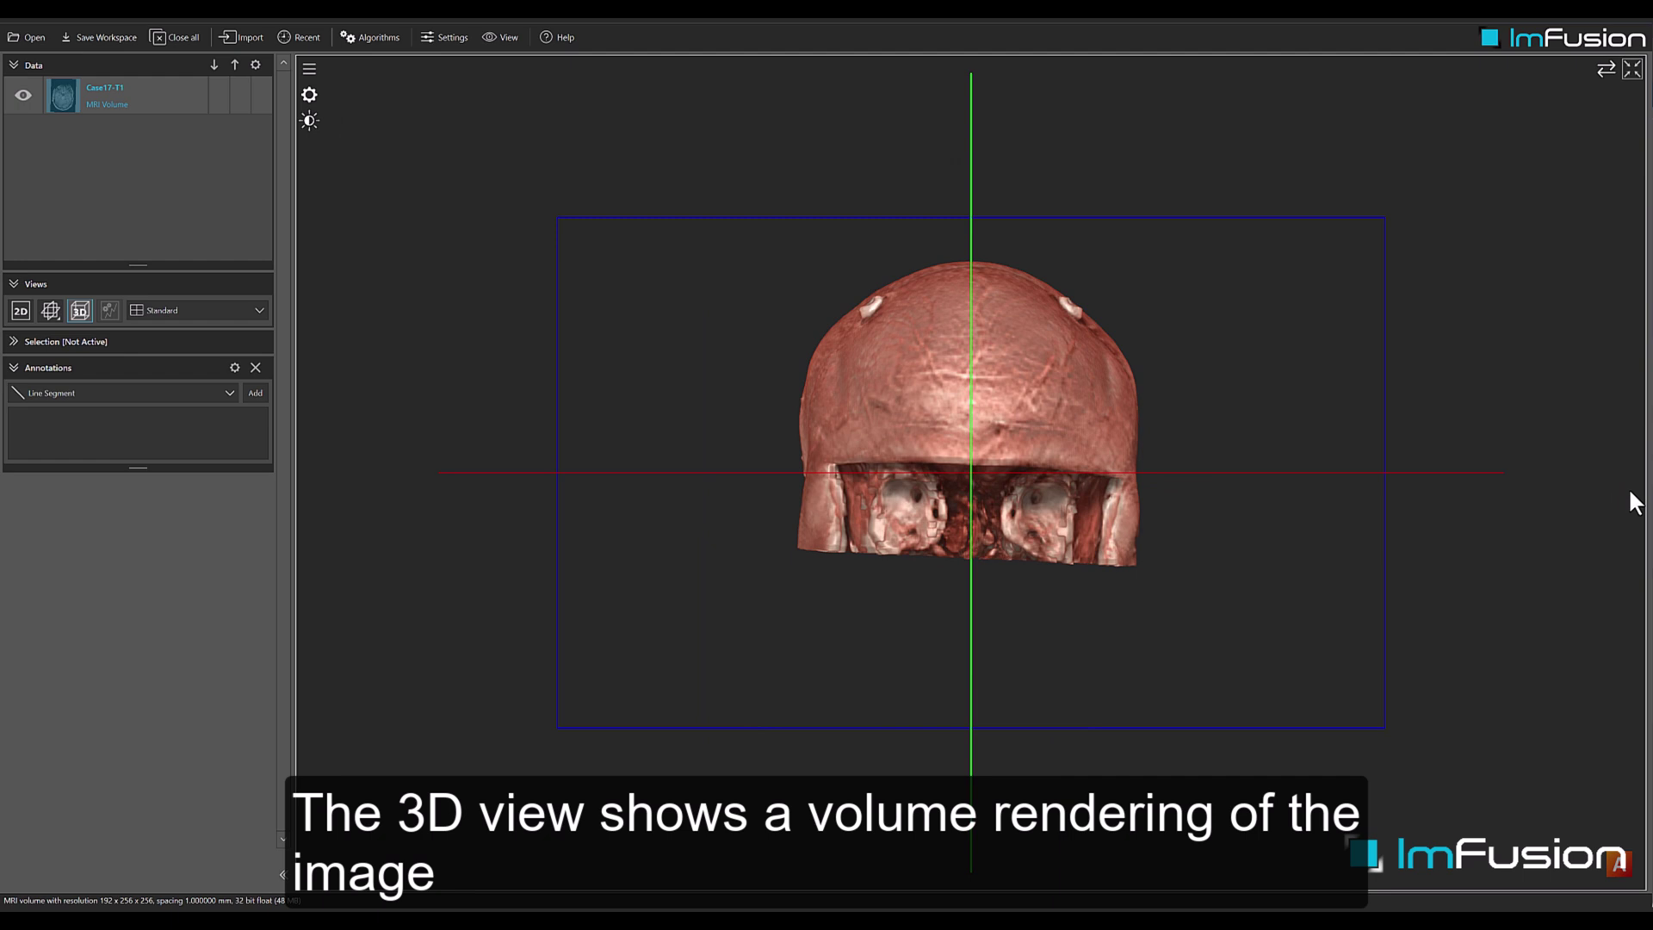
left_click_drag(1236, 395, 1175, 410)
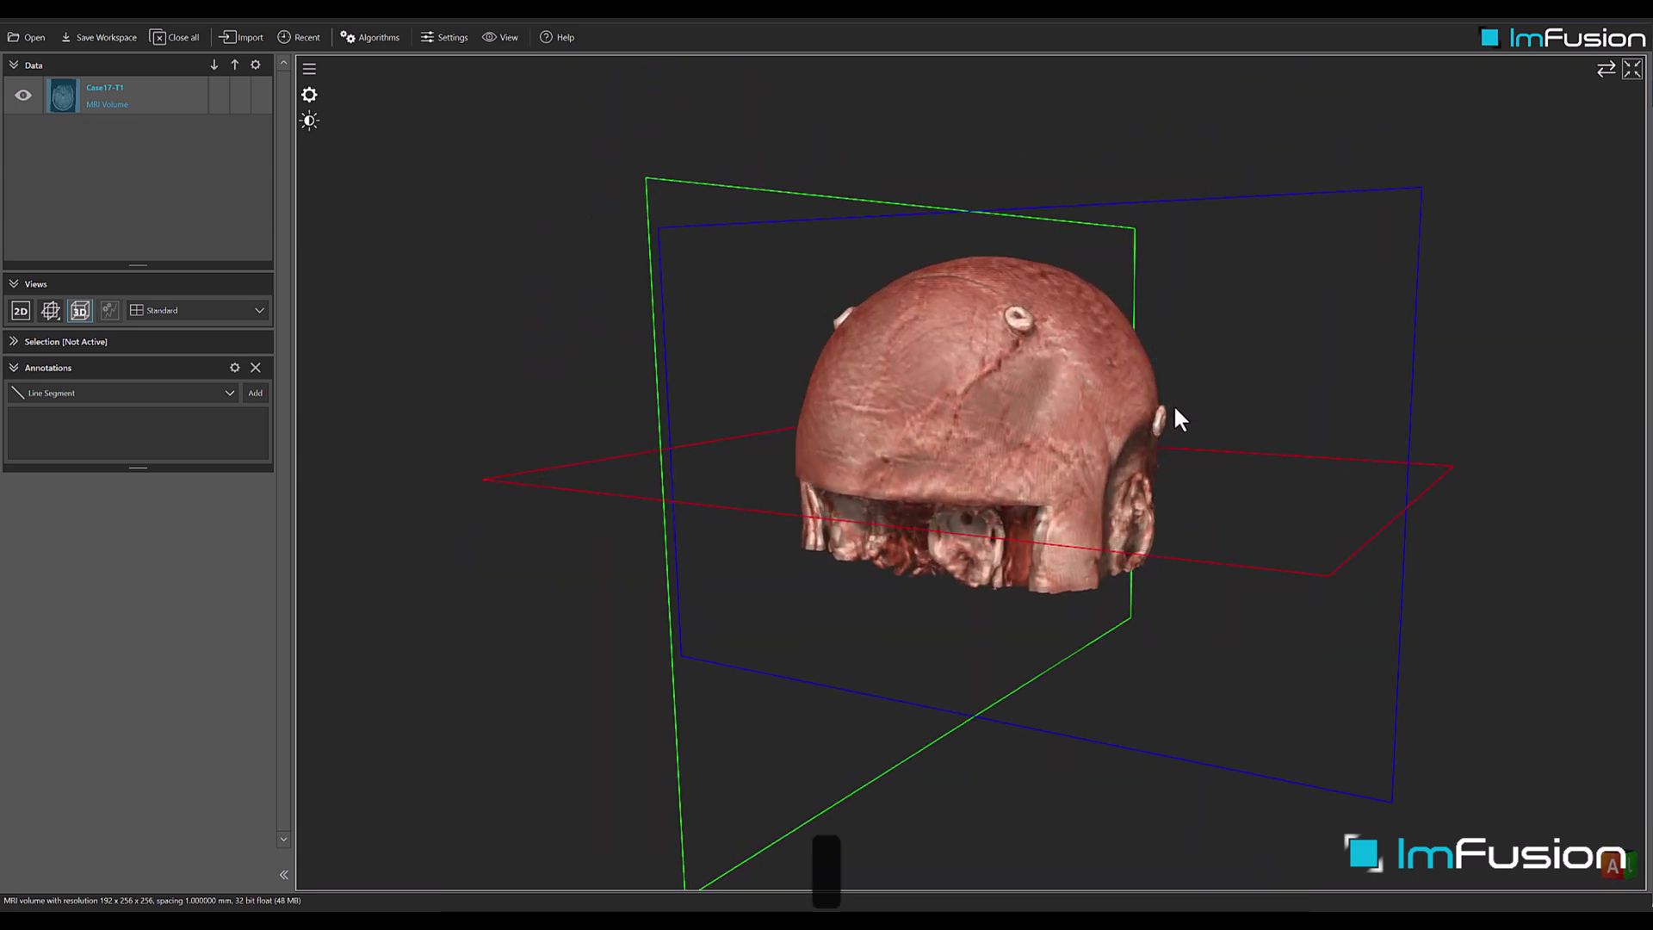
mouse_move(1204, 396)
right_mouse_down()
mouse_move(1136, 398)
mouse_move(1097, 429)
mouse_move(1124, 504)
mouse_move(1210, 516)
mouse_move(1205, 372)
right_mouse_up()
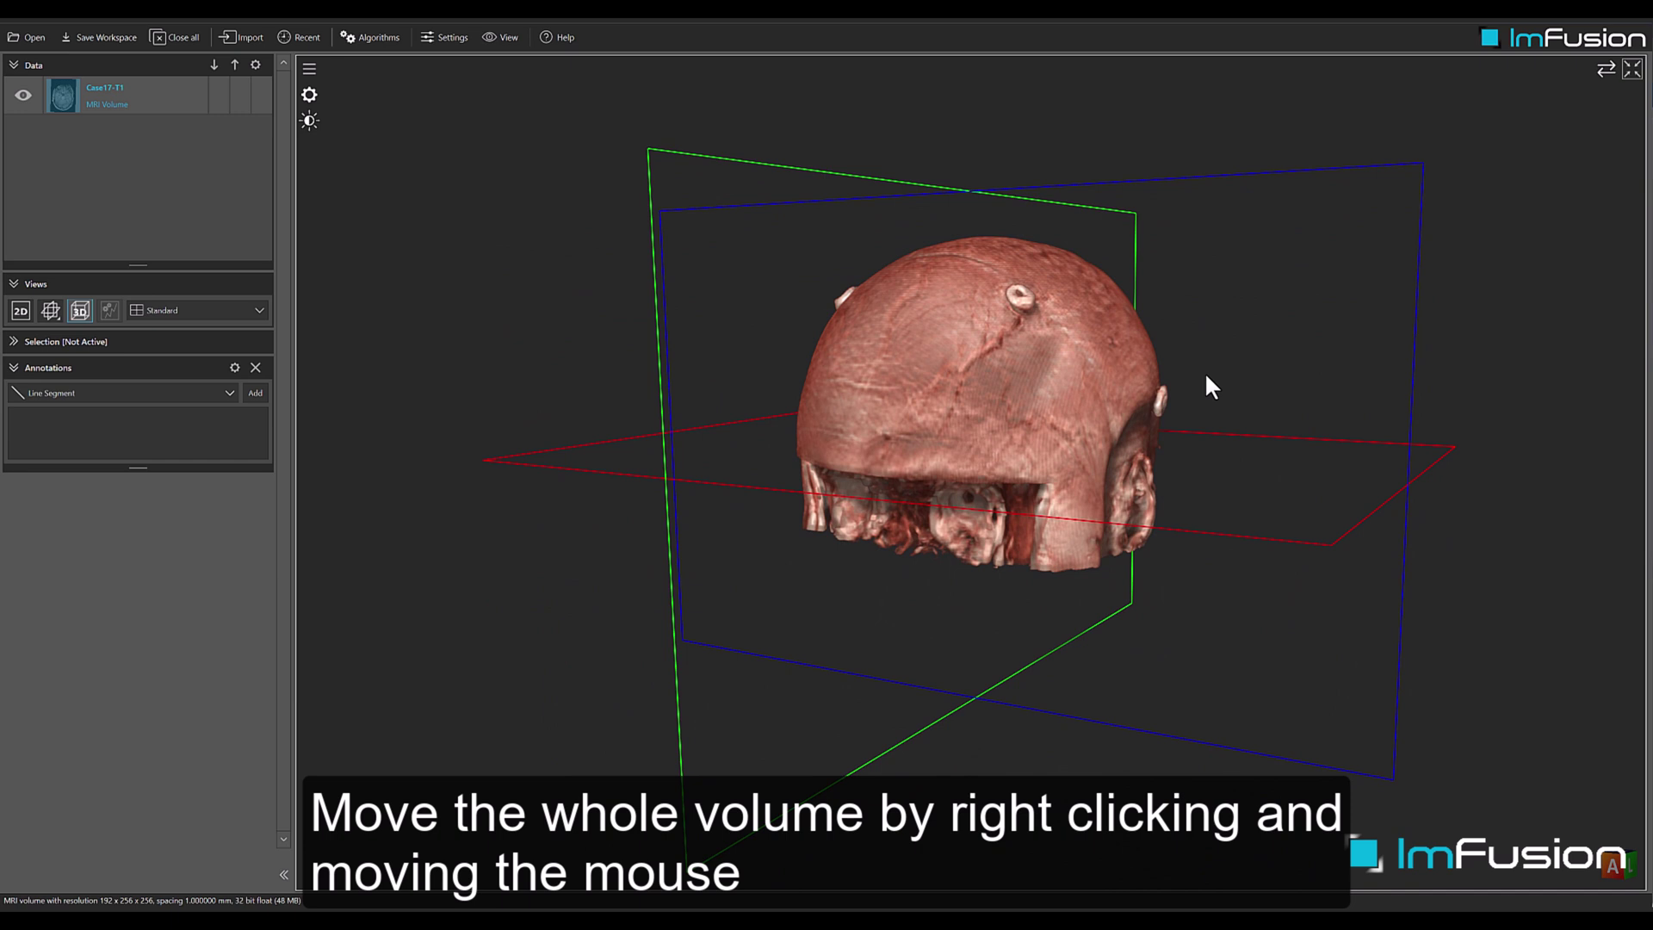
scroll(1206, 377, "down", 5)
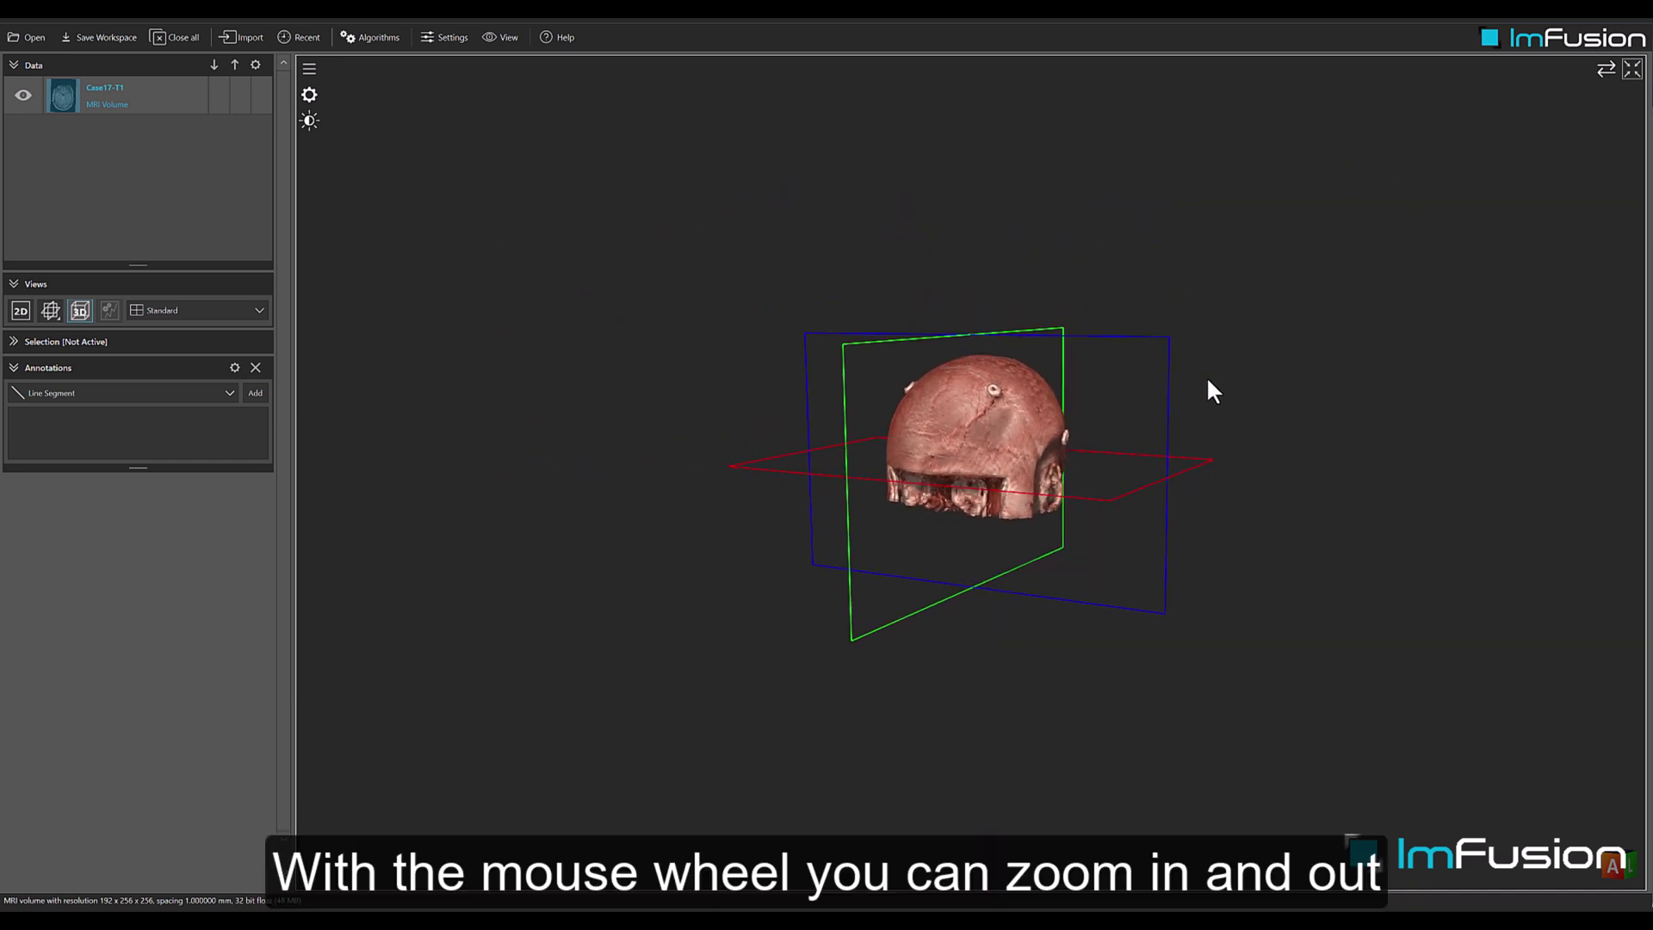
scroll(1208, 380, "up", 5)
scroll(1212, 389, "up", 2)
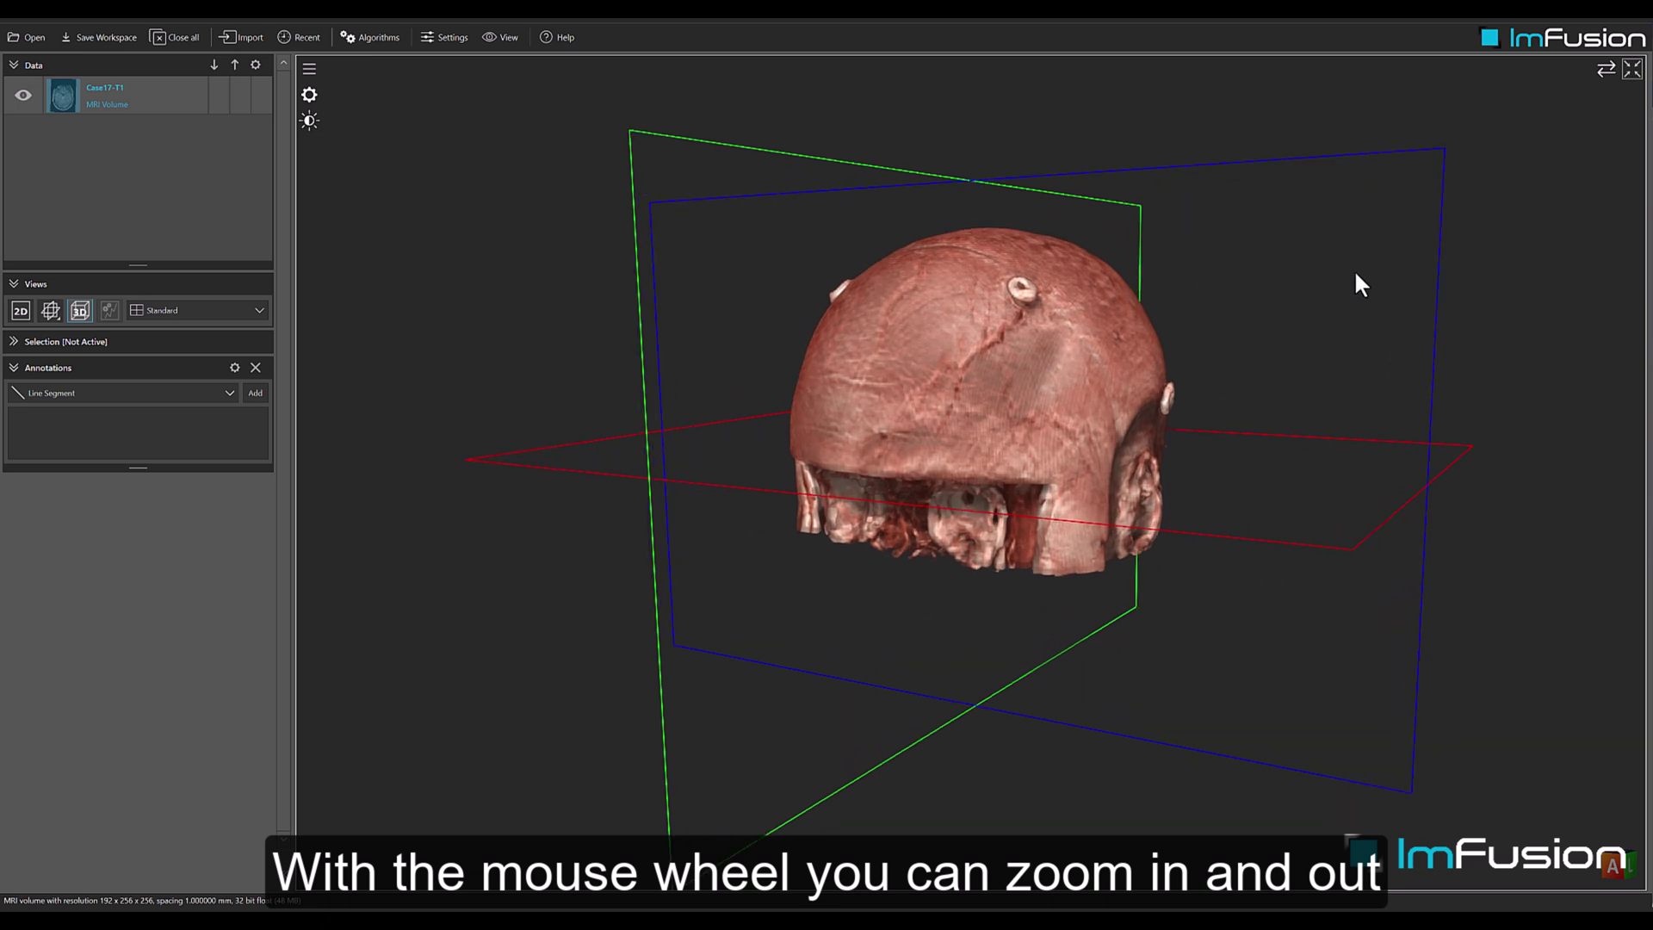
- Restore the four-view layout and reset the 3D head to its default frontal orientation
left_click(1631, 71)
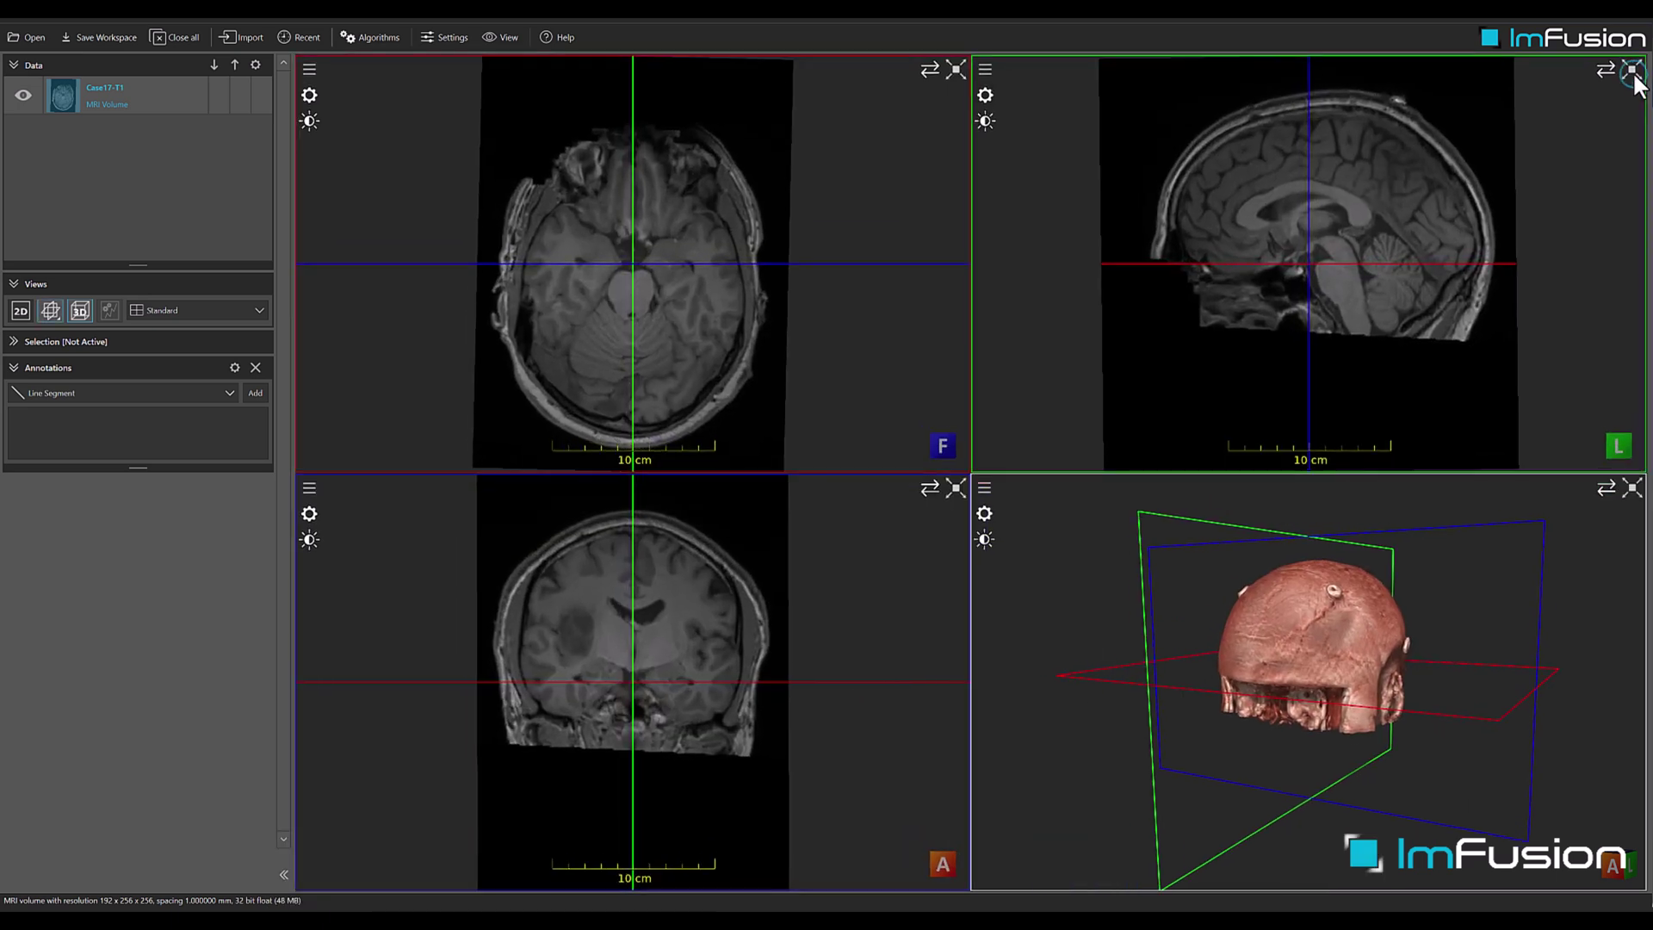
right_click(845, 181)
left_click(856, 188)
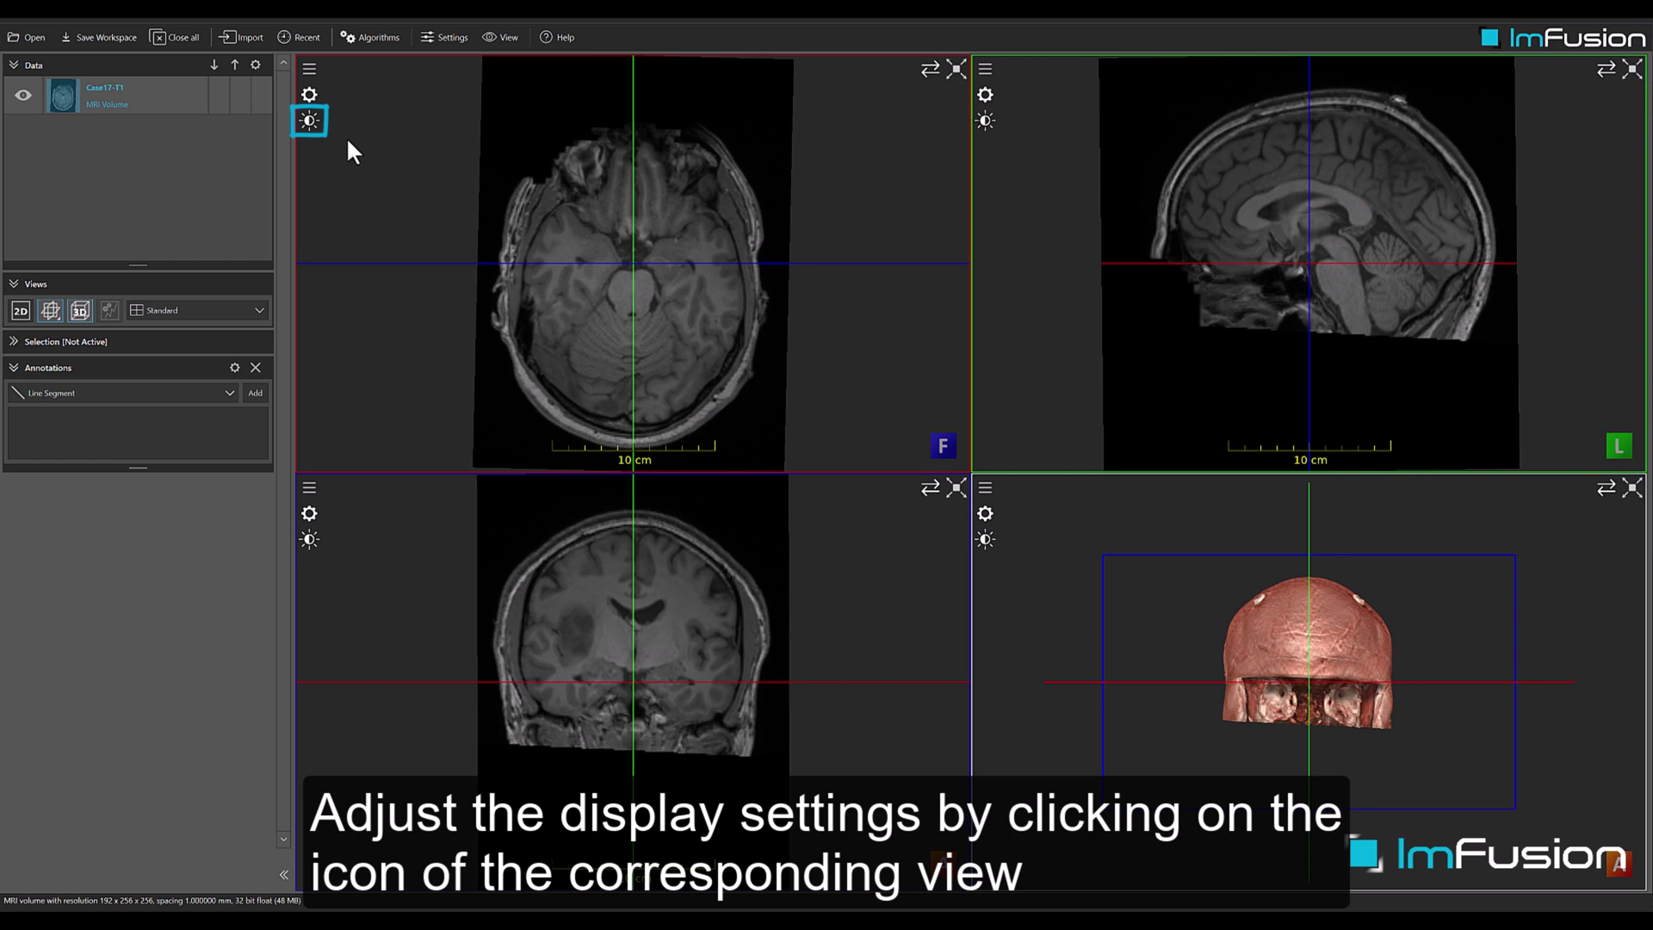
left_click(312, 120)
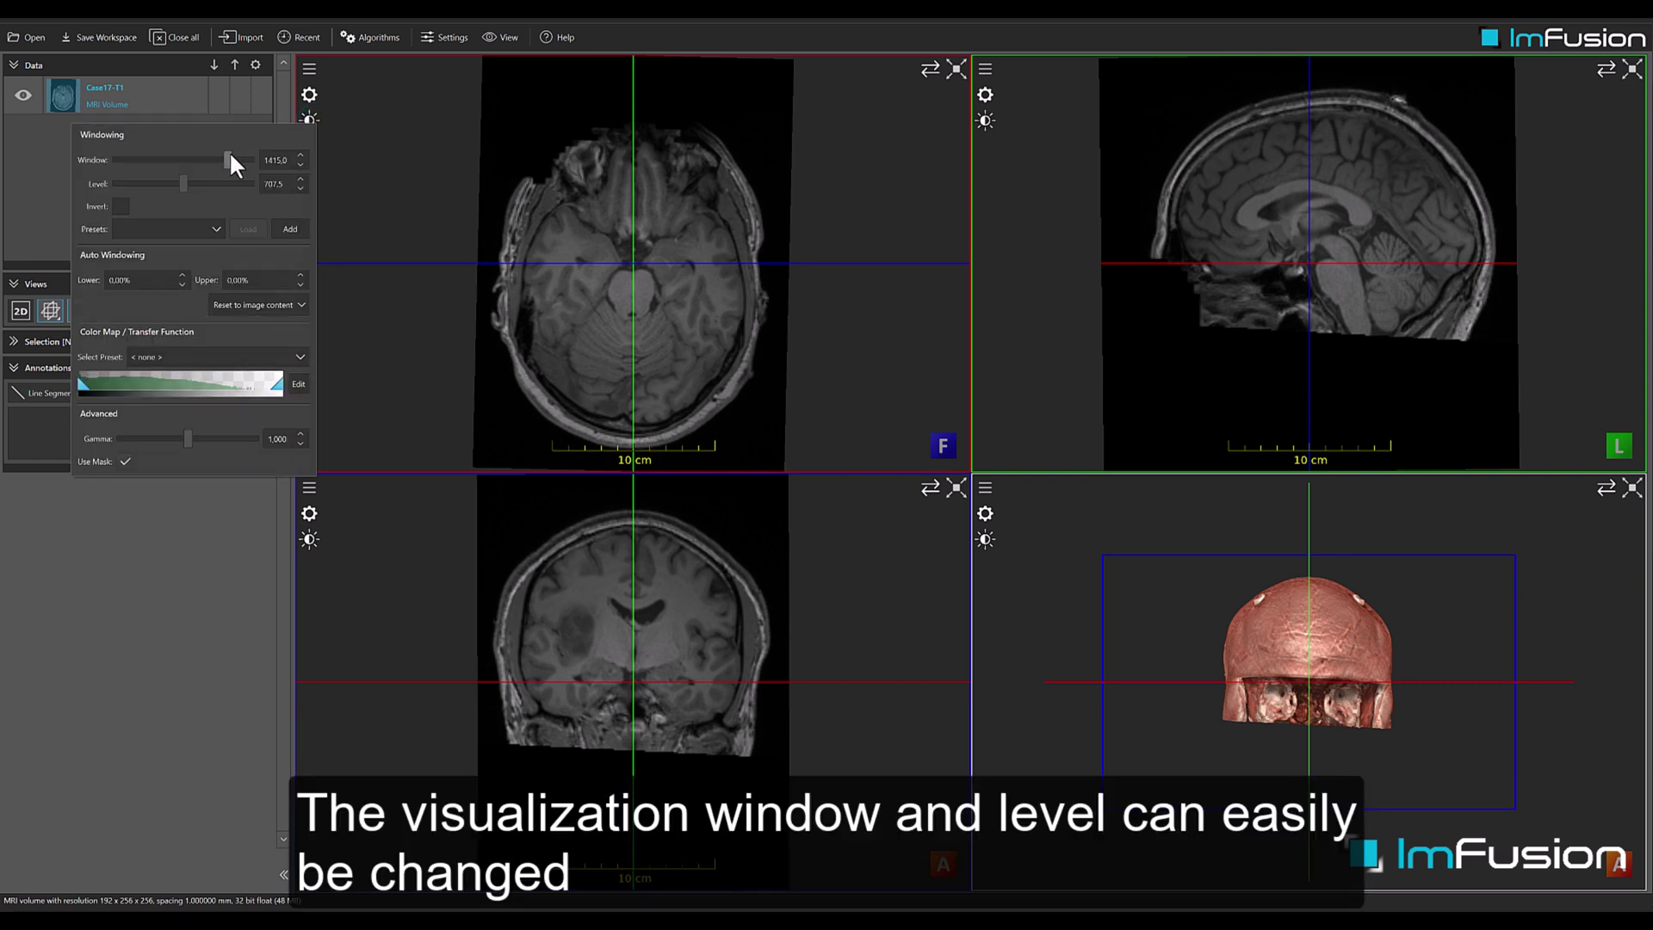
left_click_drag(231, 155, 200, 183)
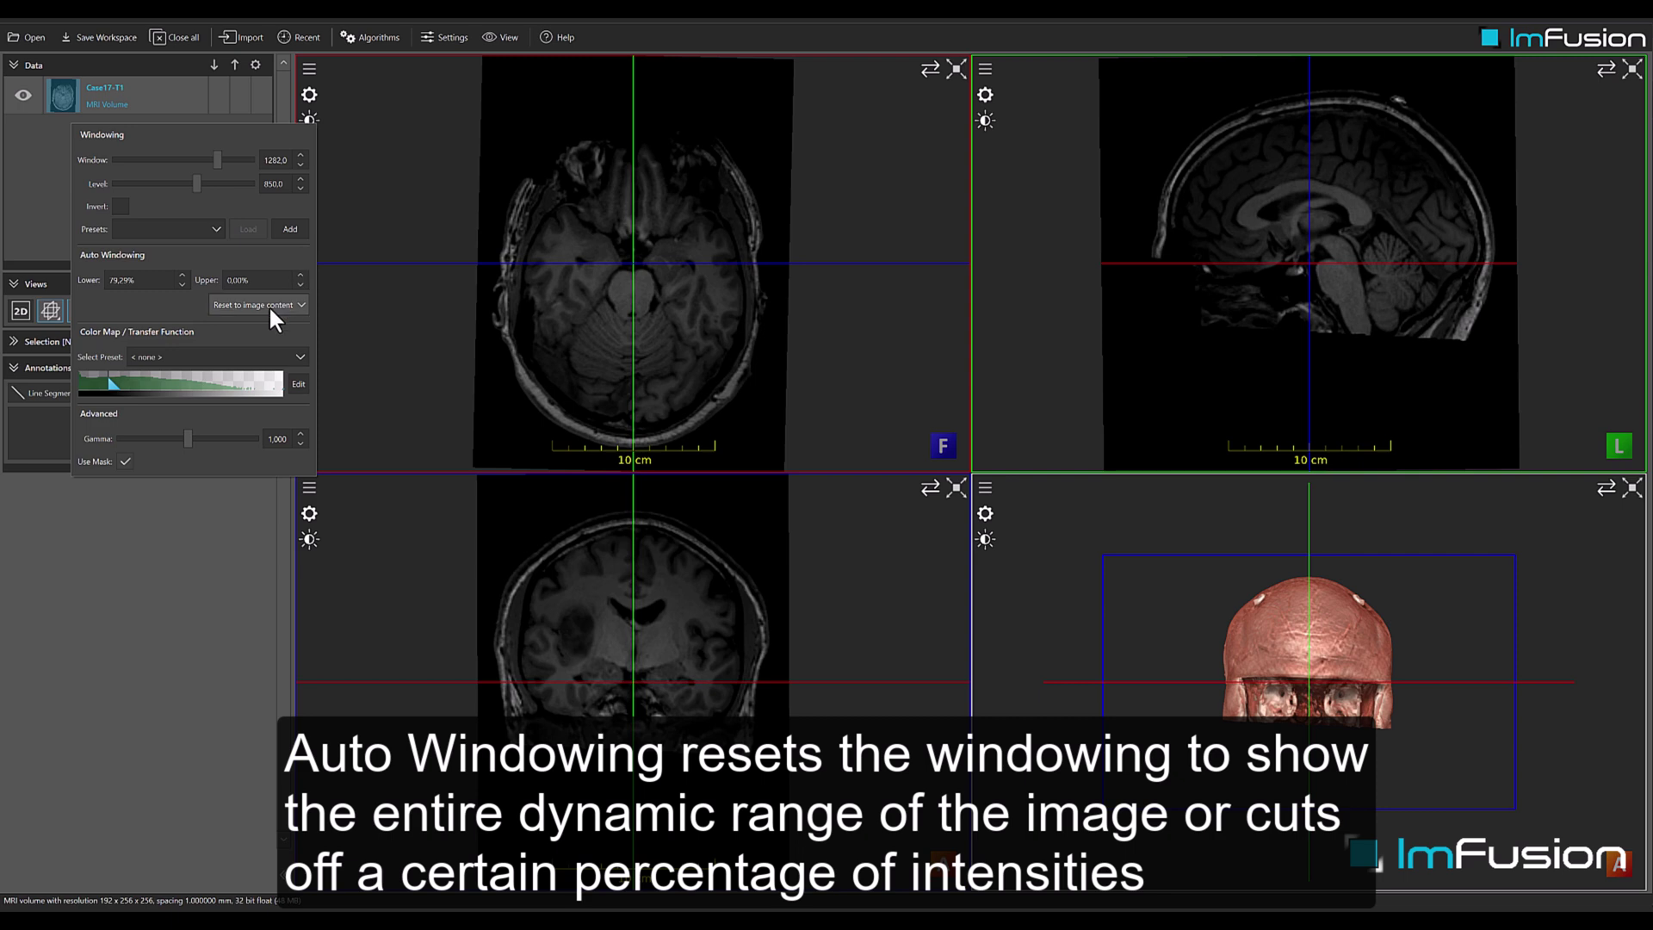
left_click(268, 305)
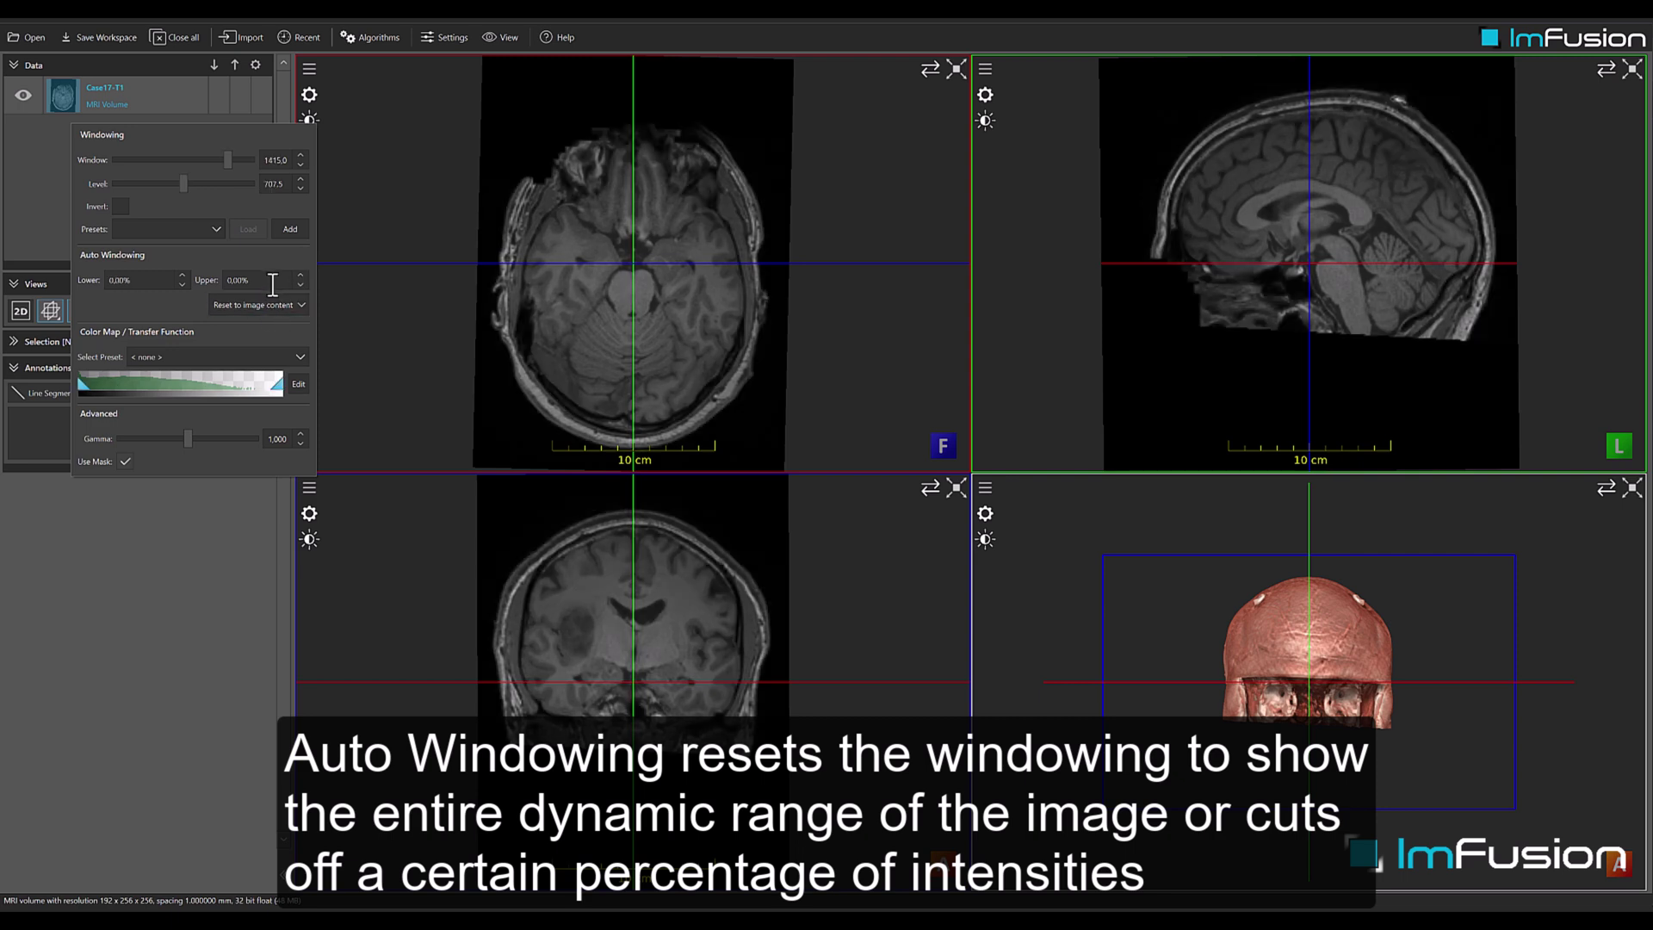
scroll(271, 282, "up", 1)
scroll(271, 283, "up", 14)
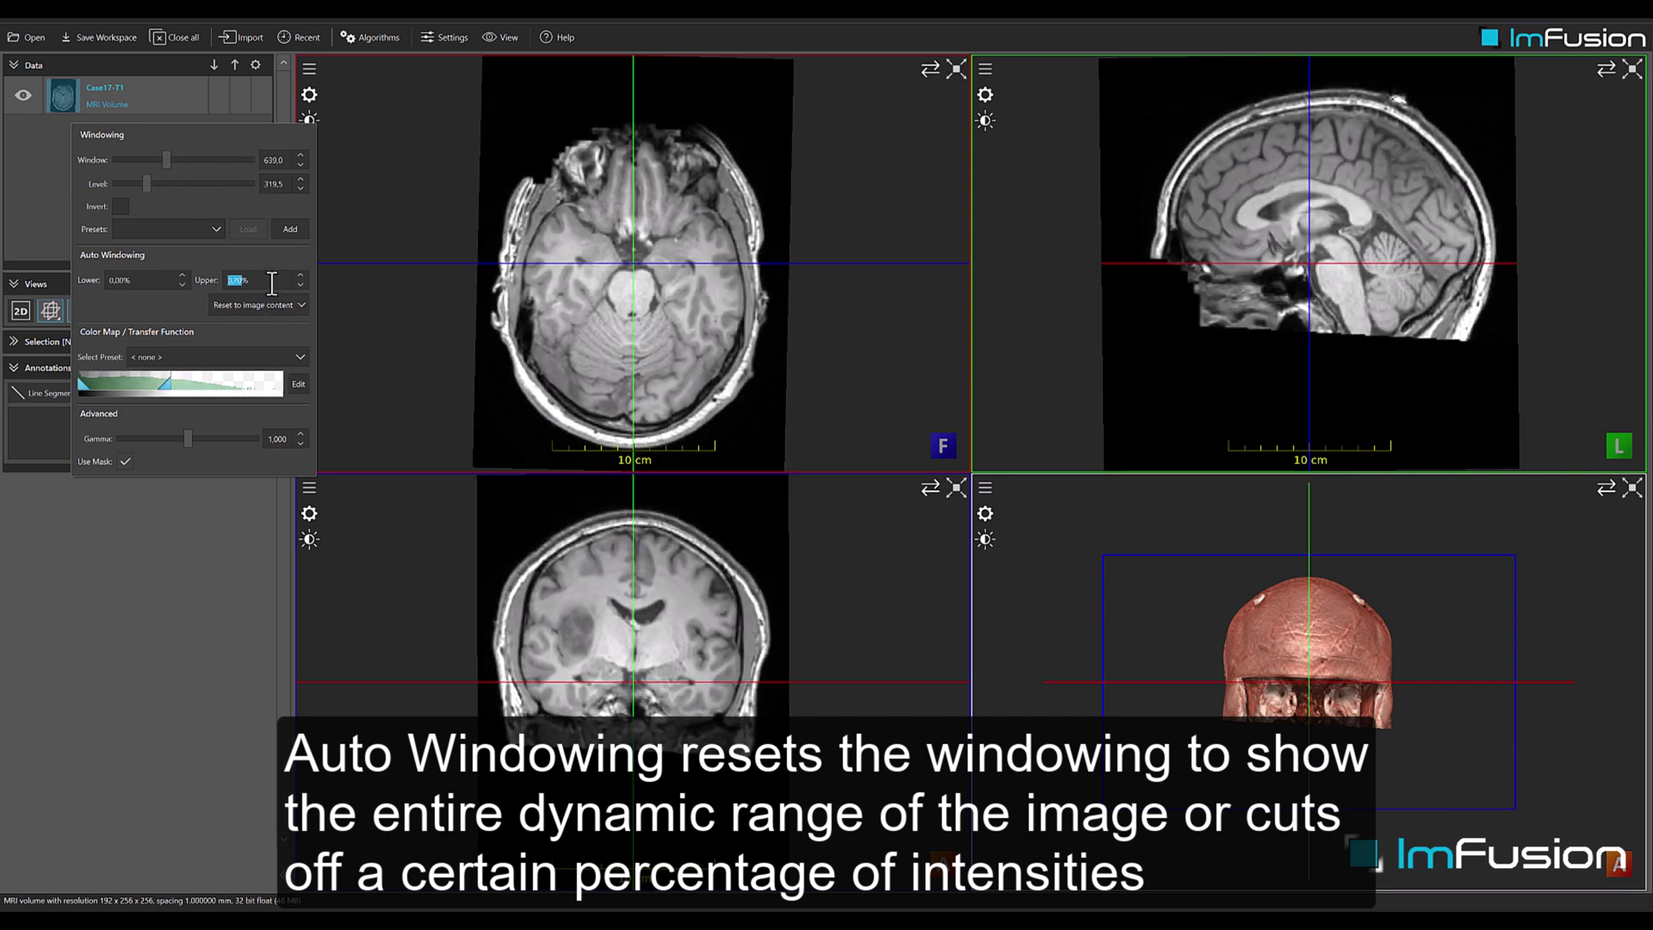
scroll(271, 282, "up", 5)
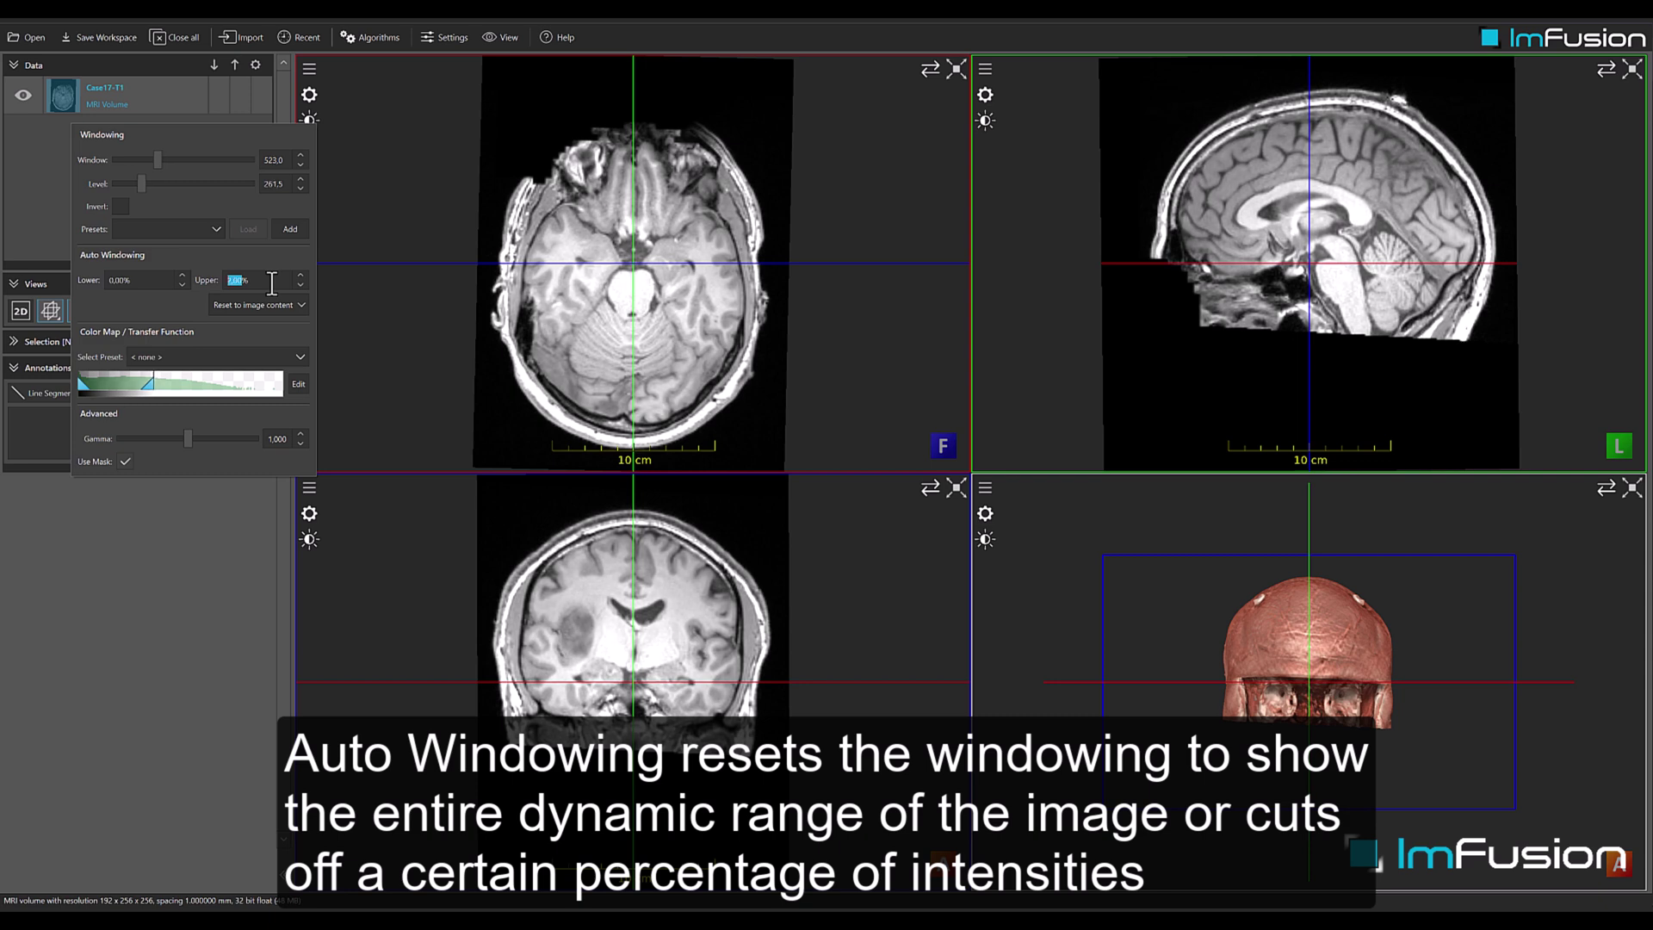
left_click_drag(148, 384, 232, 384)
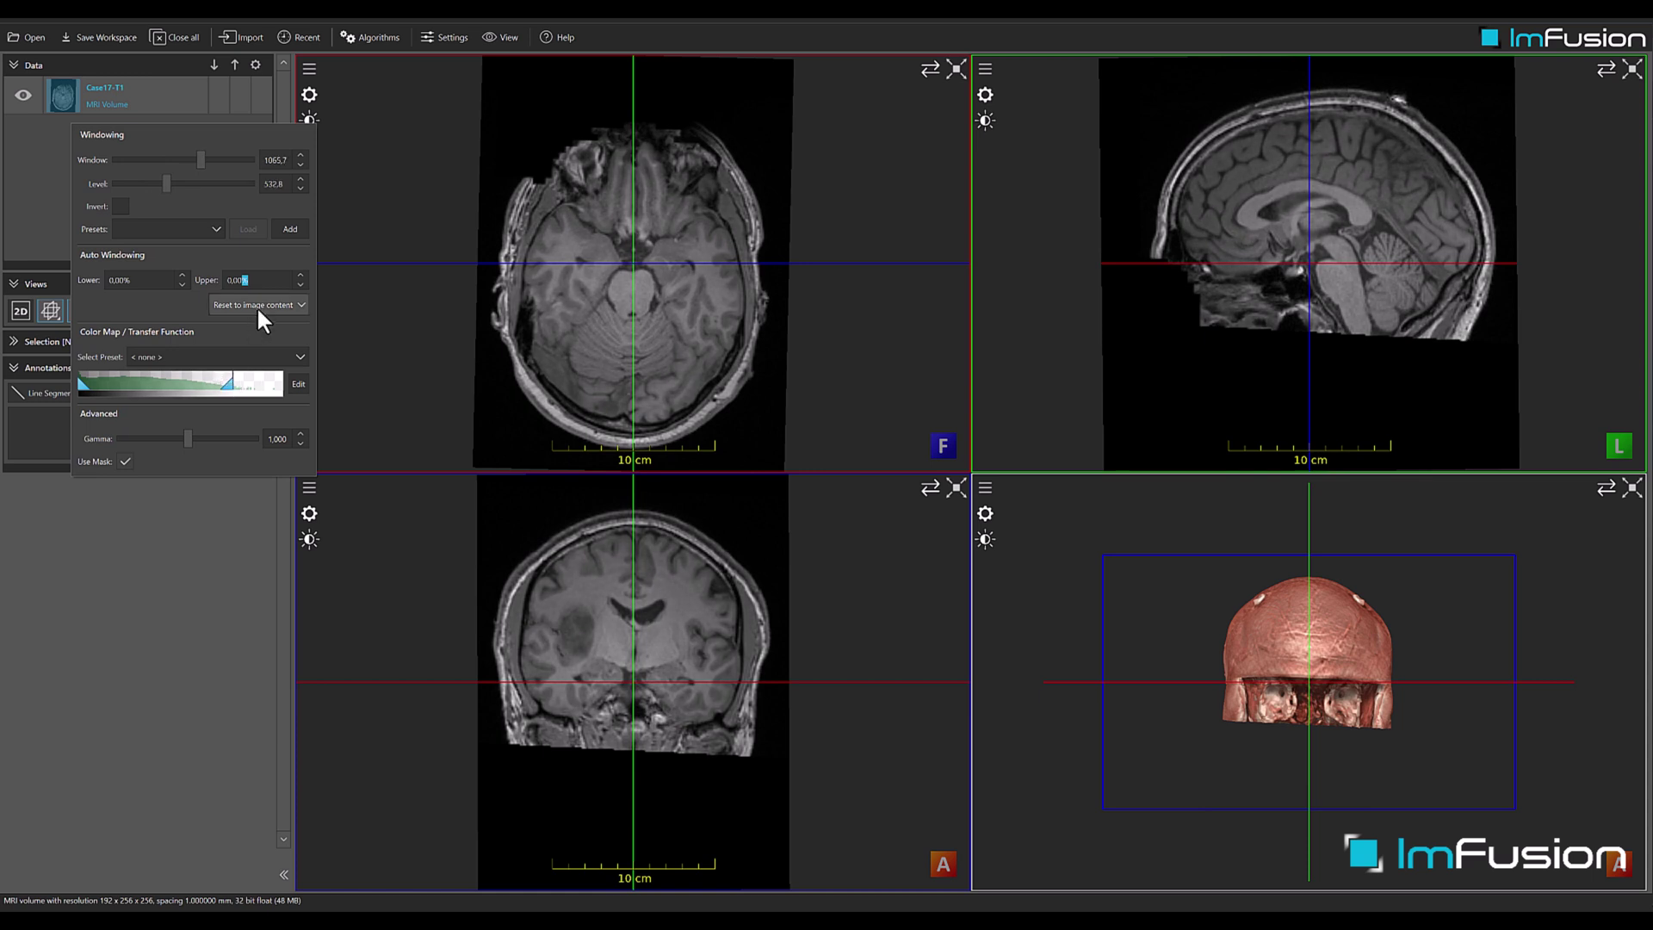
left_click(260, 307)
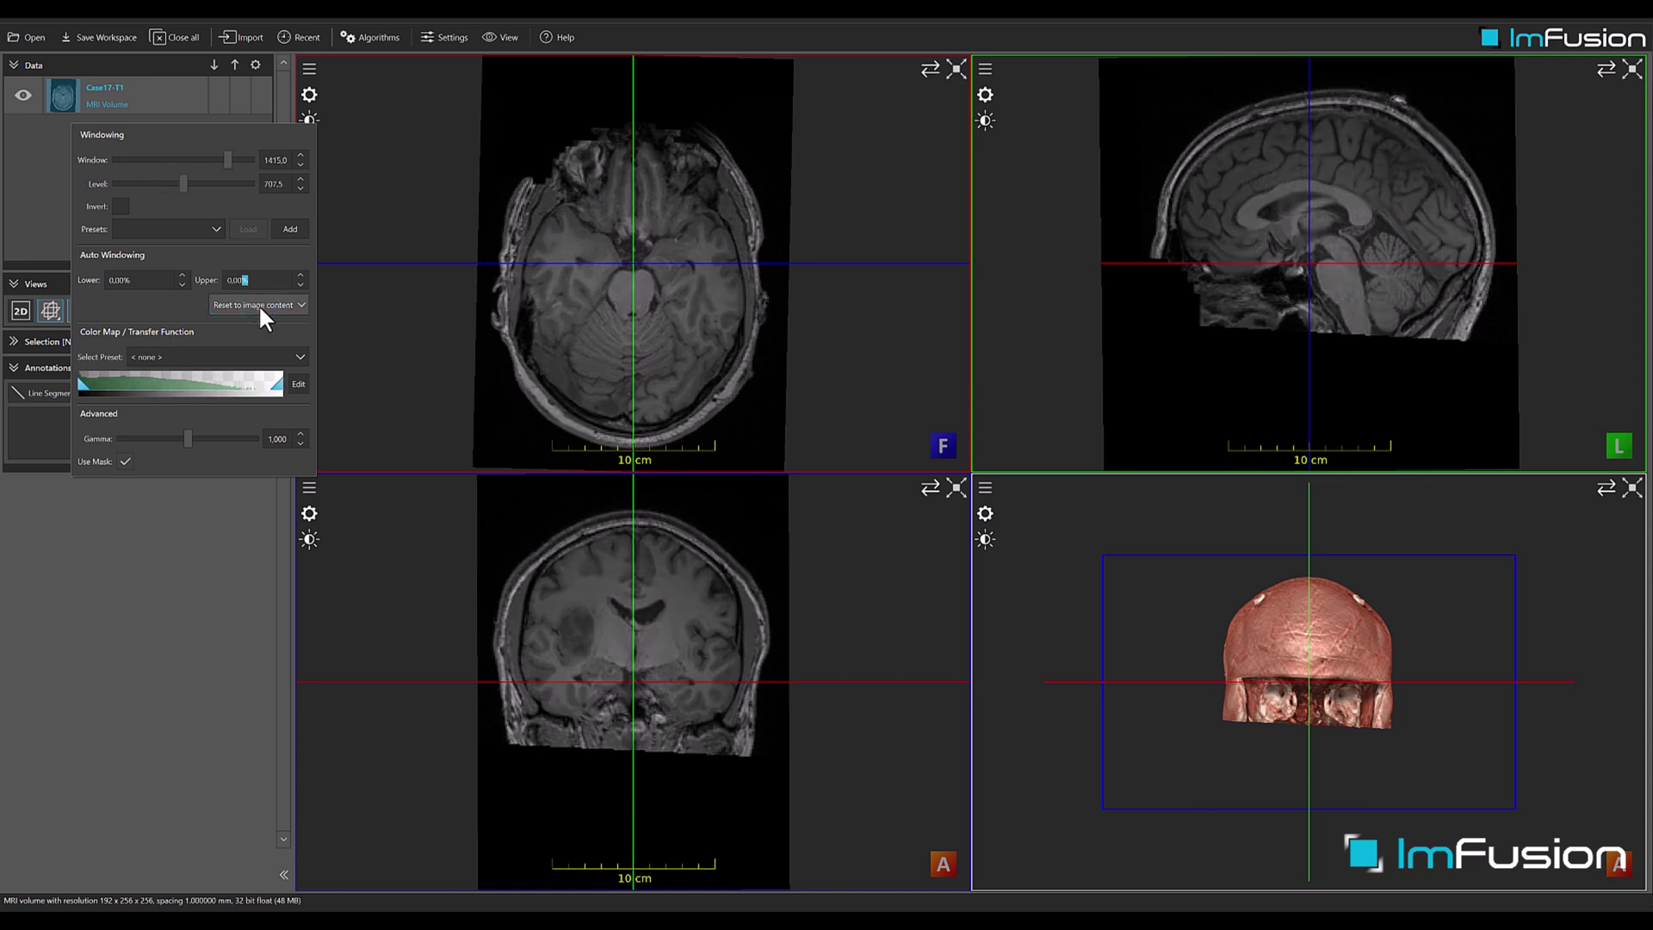
left_click(366, 225)
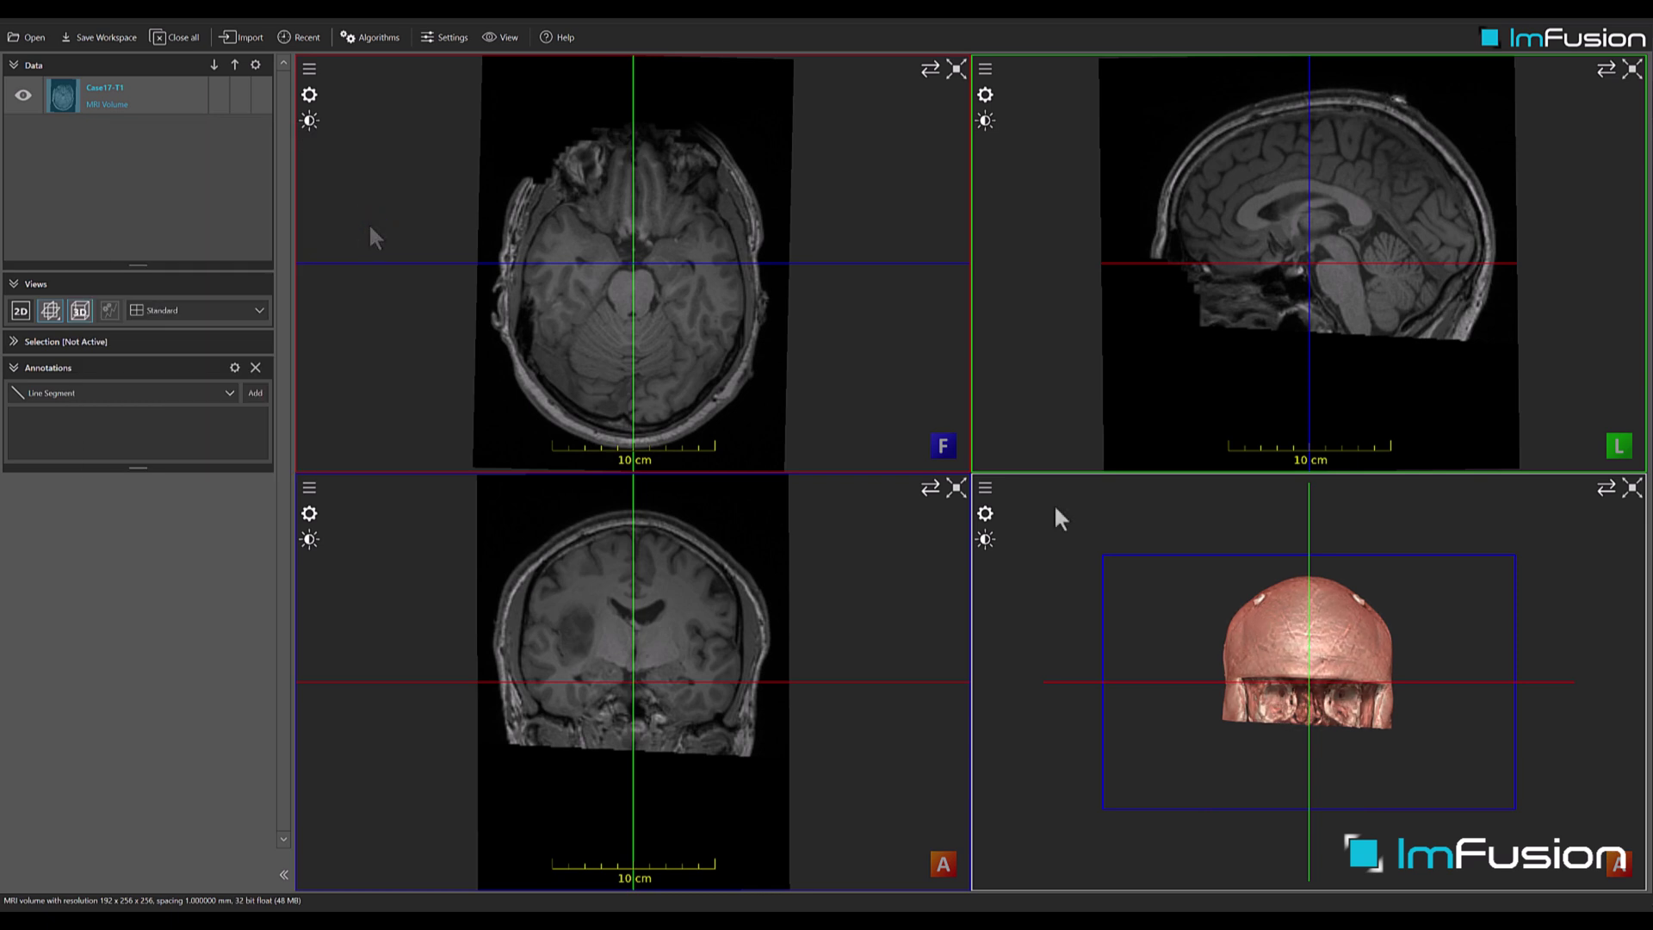
- Switch the 3D rendering's transfer function to MRI Default, after briefly trying MRI Angio
left_click_drag(1244, 604, 1317, 628)
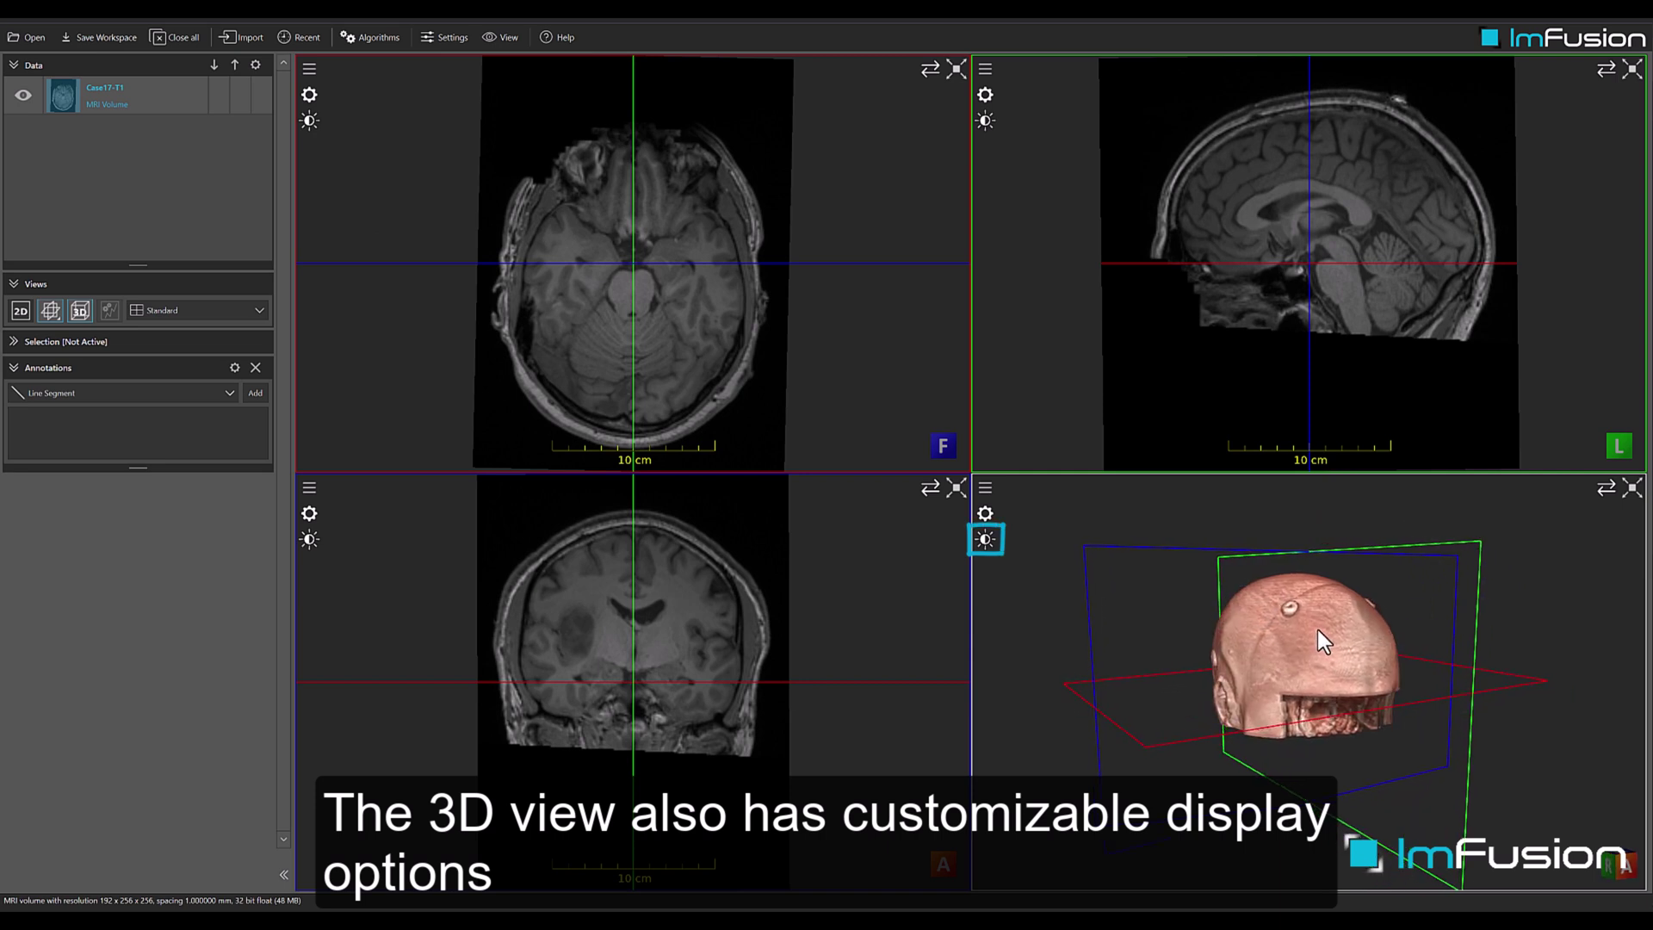
left_click(983, 541)
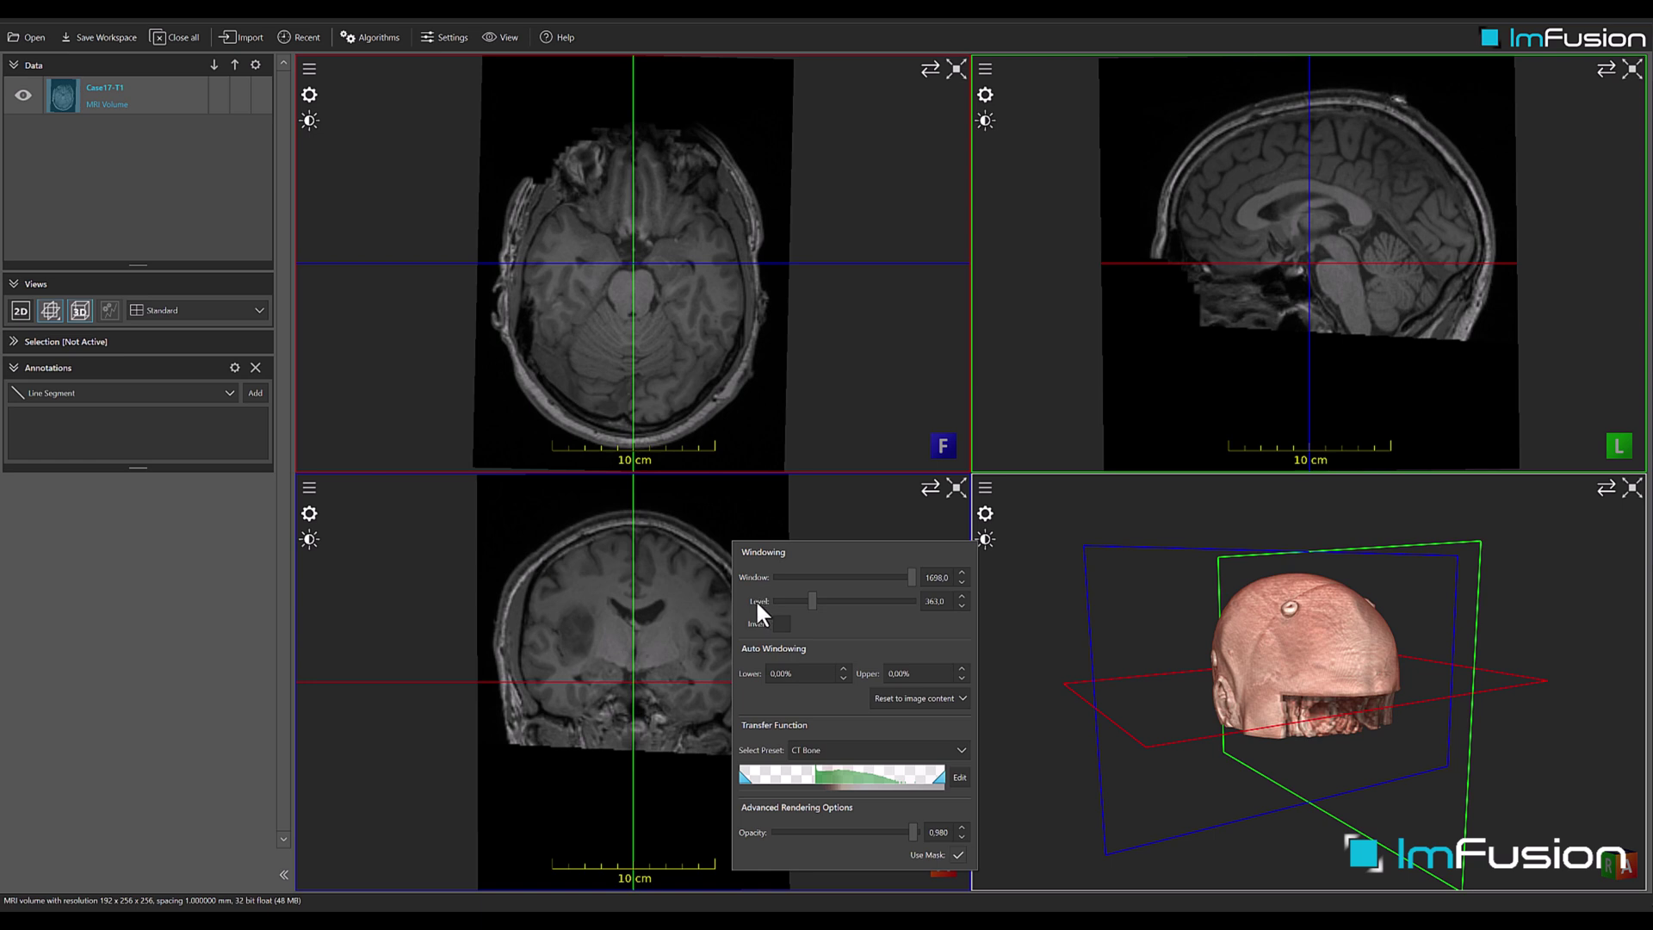
left_click(824, 747)
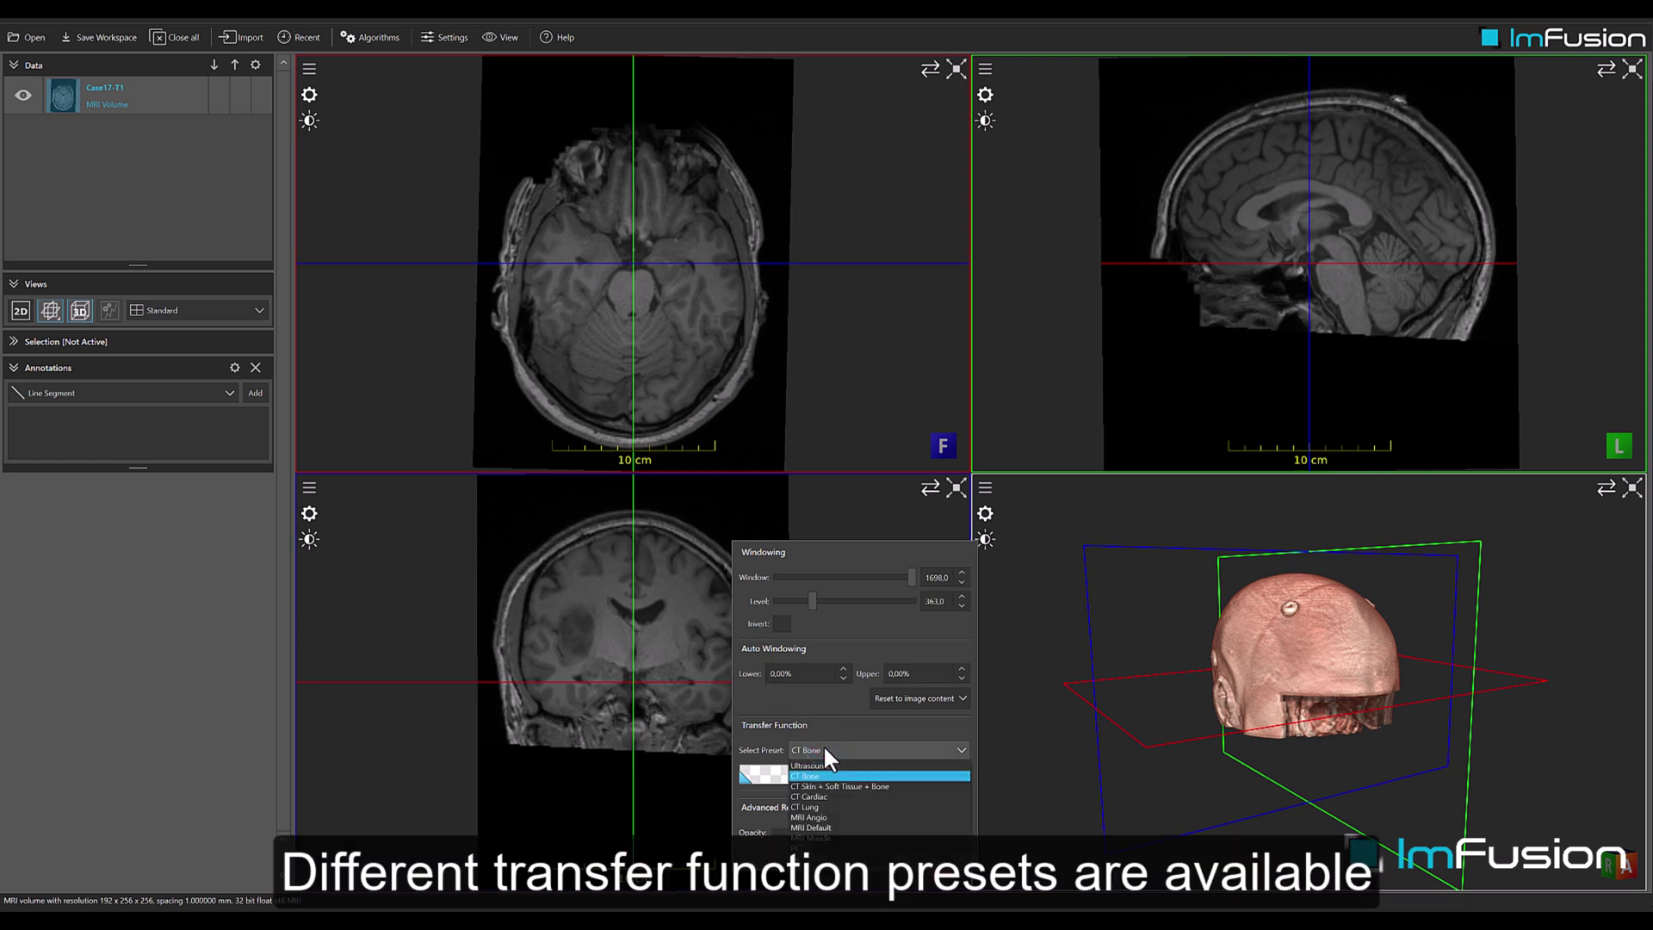
left_click(835, 814)
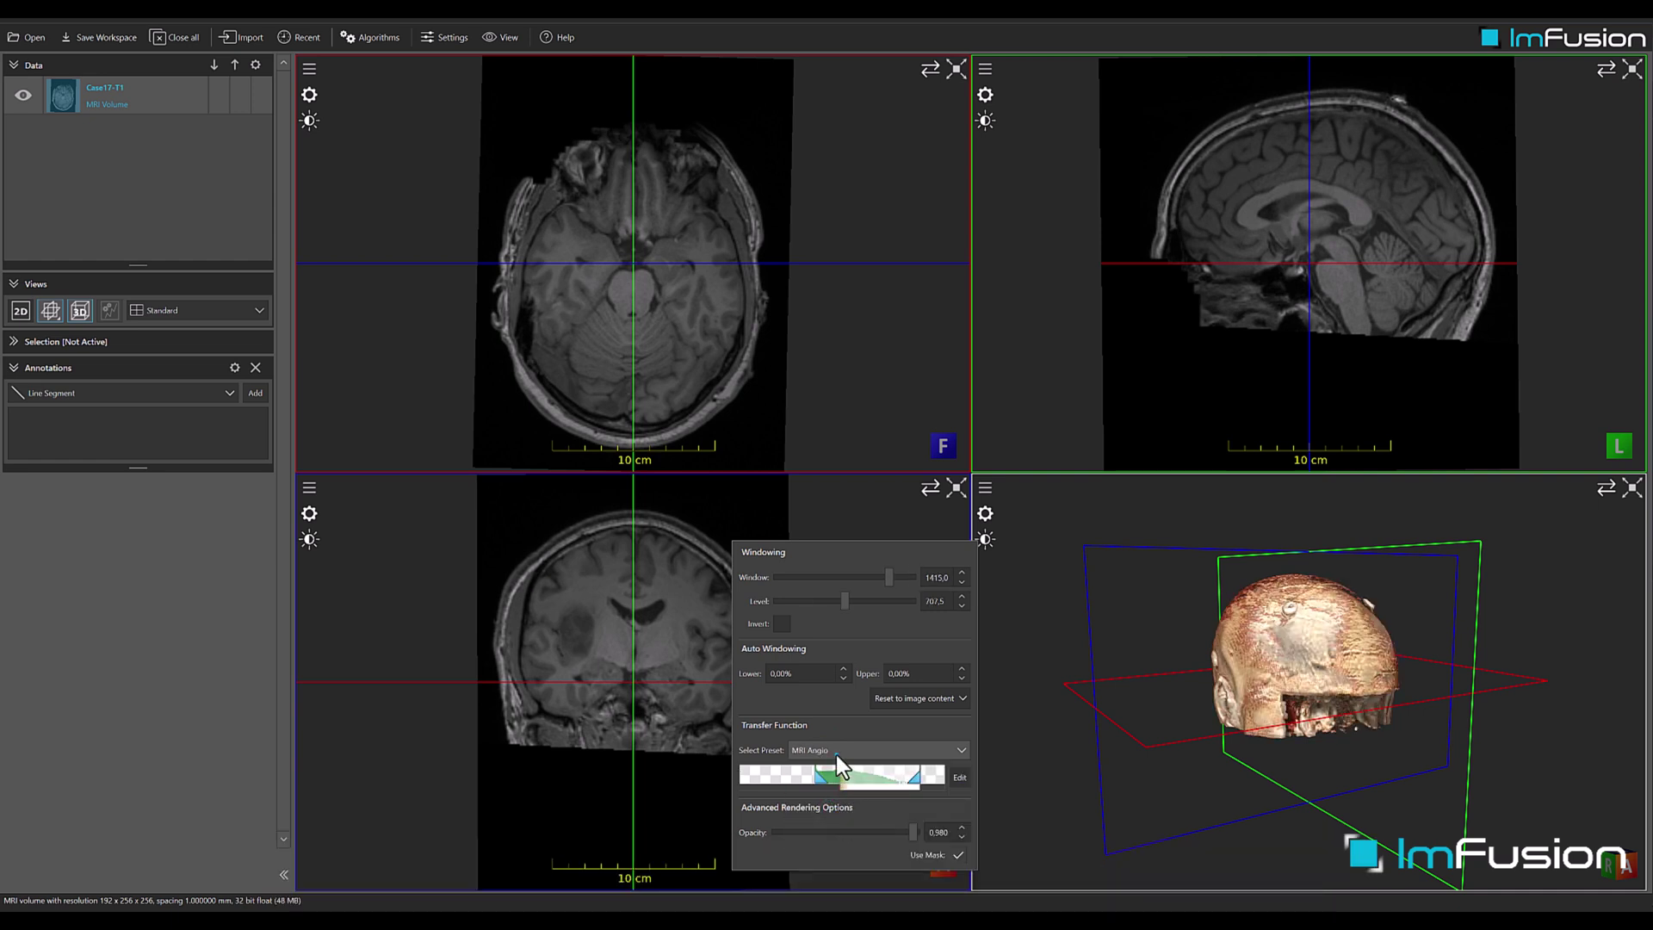
left_click(835, 752)
left_click(830, 827)
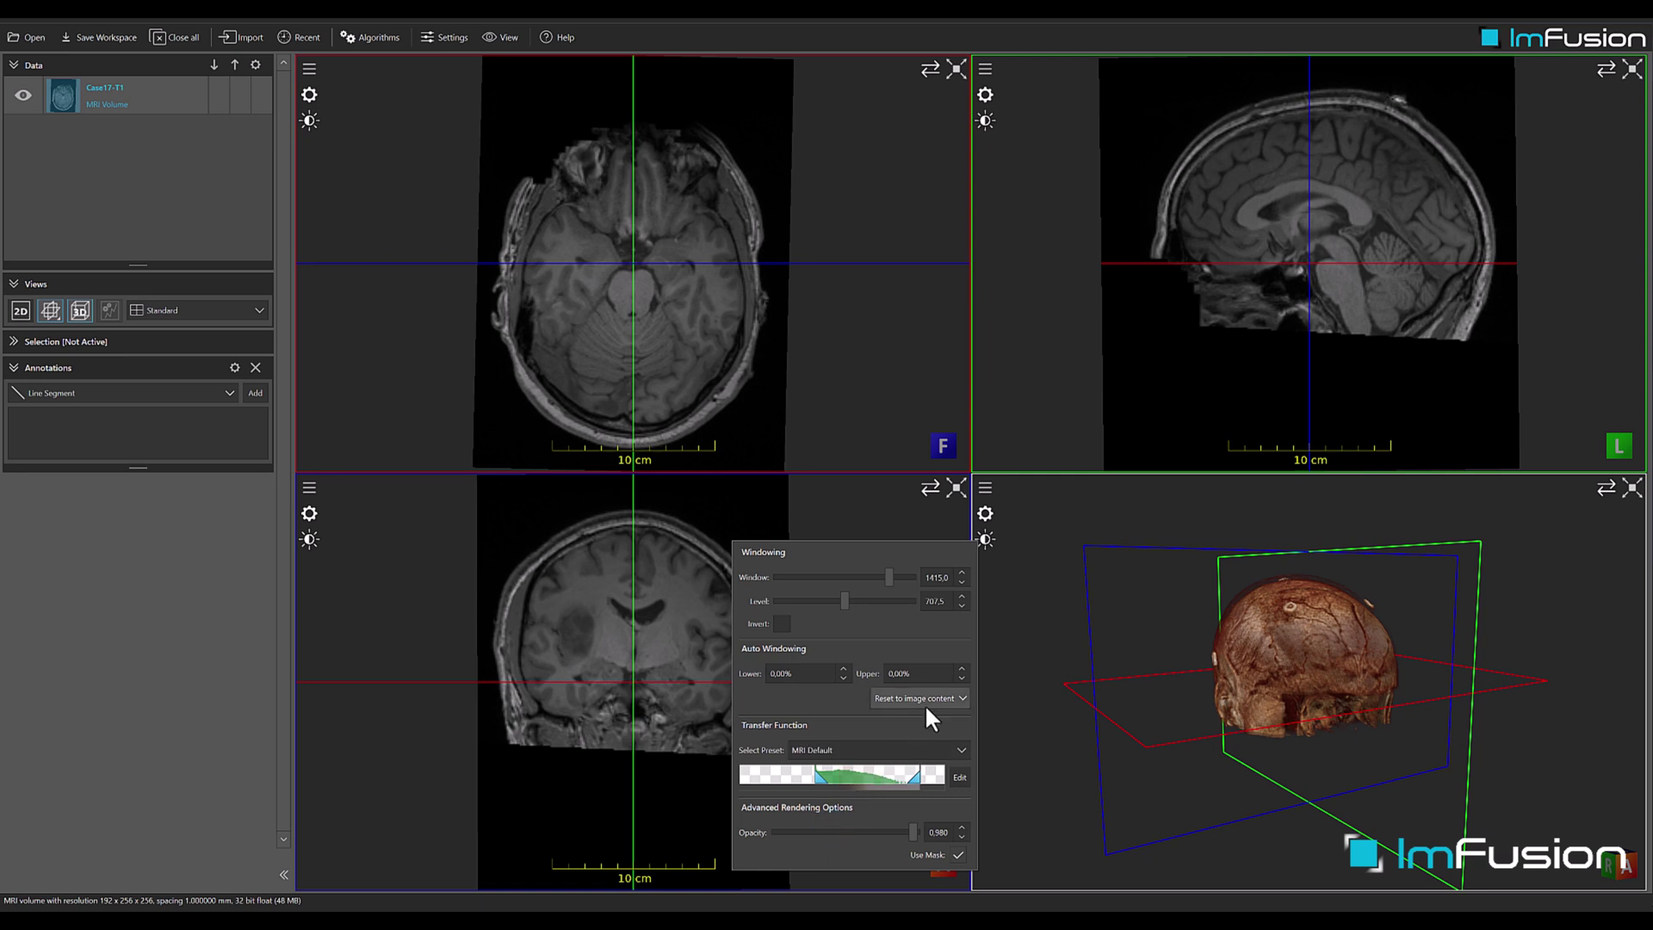
left_click(1169, 592)
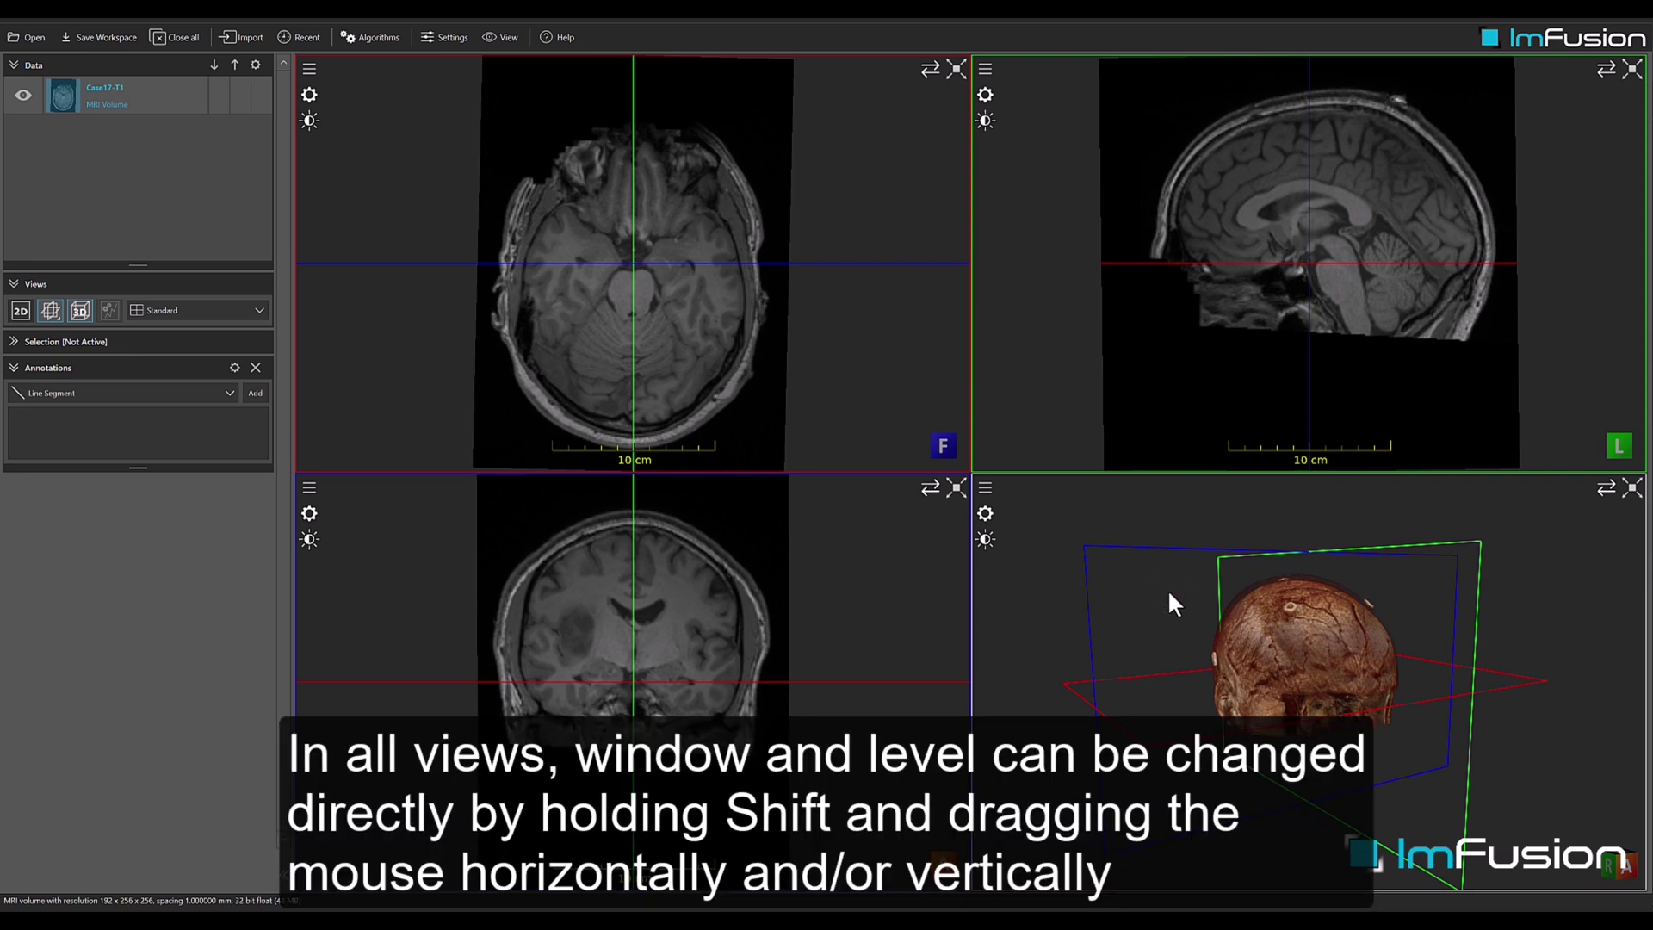
- Shift-drag in the 3D view to change window/level, leaving the head translucent and brownish
left_click_drag(1167, 591, 1130, 661, "shift")
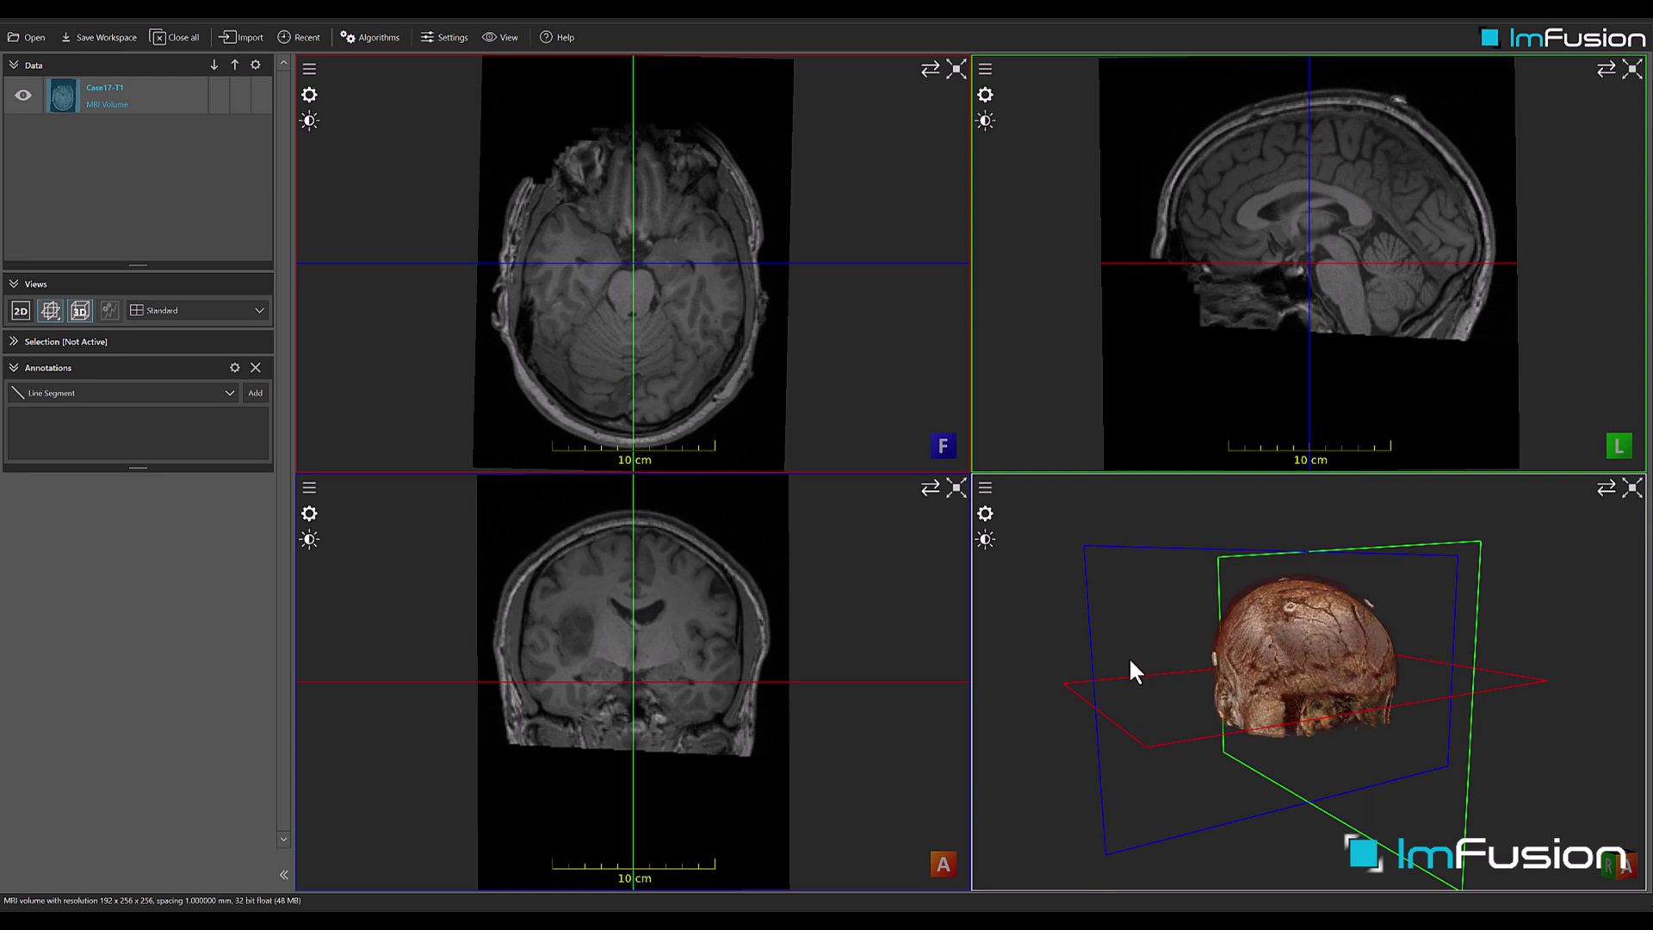
- Choose Clip Plane > Sagittal from the 3D view's context menu
right_click(1130, 661)
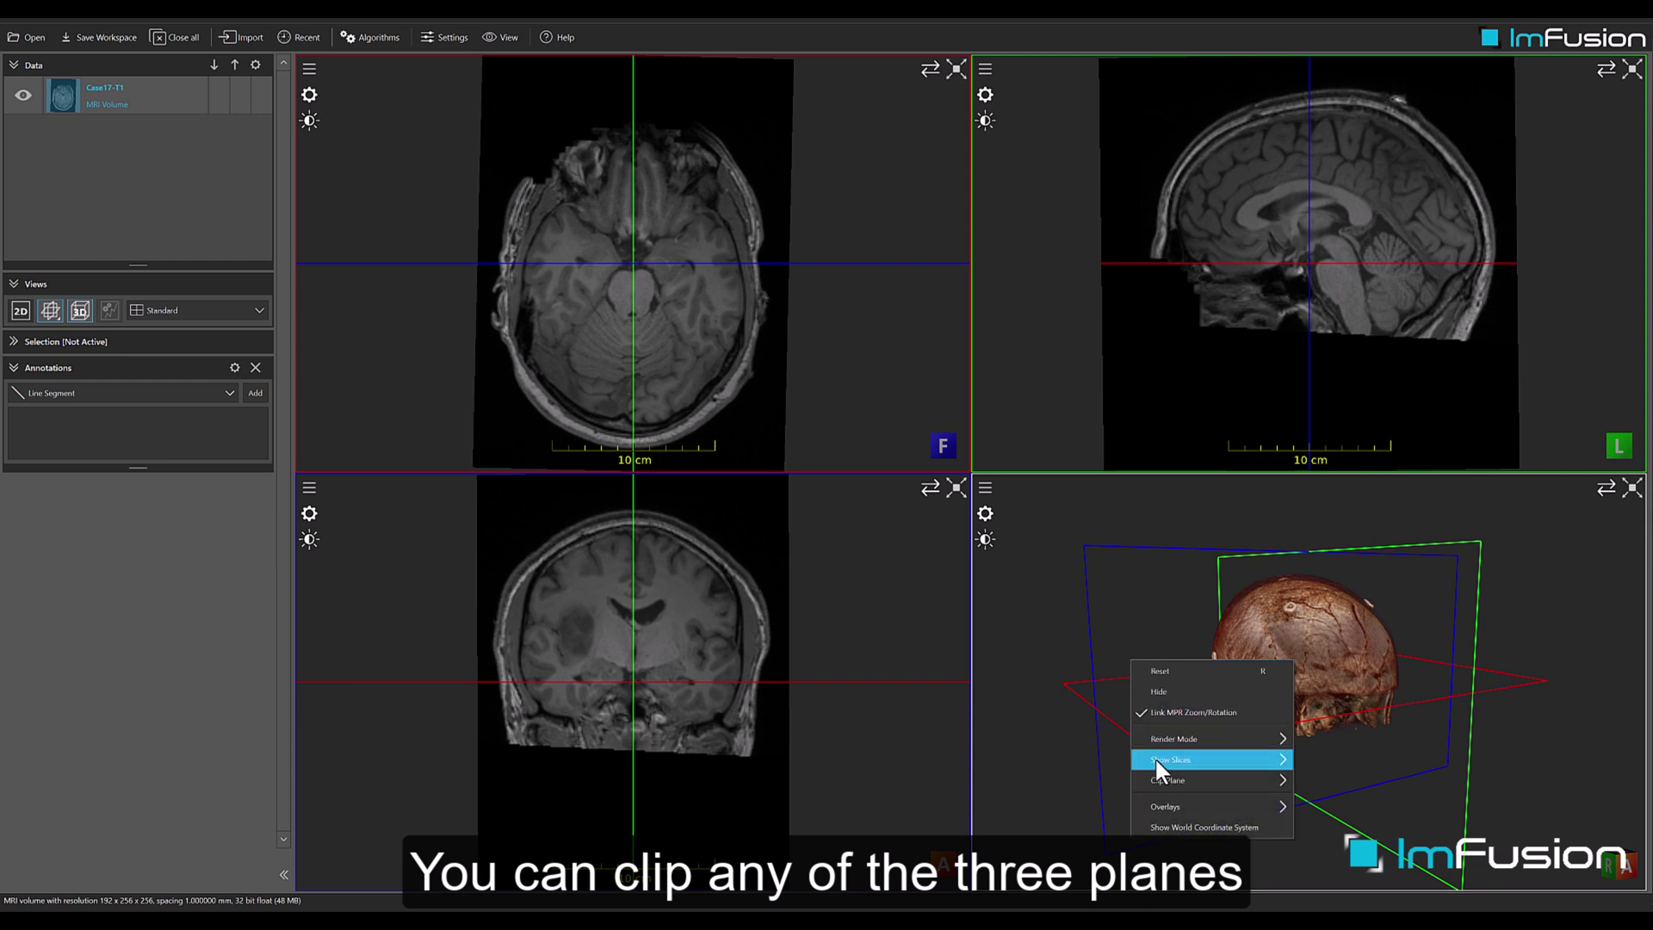
mouse_move(1155, 777)
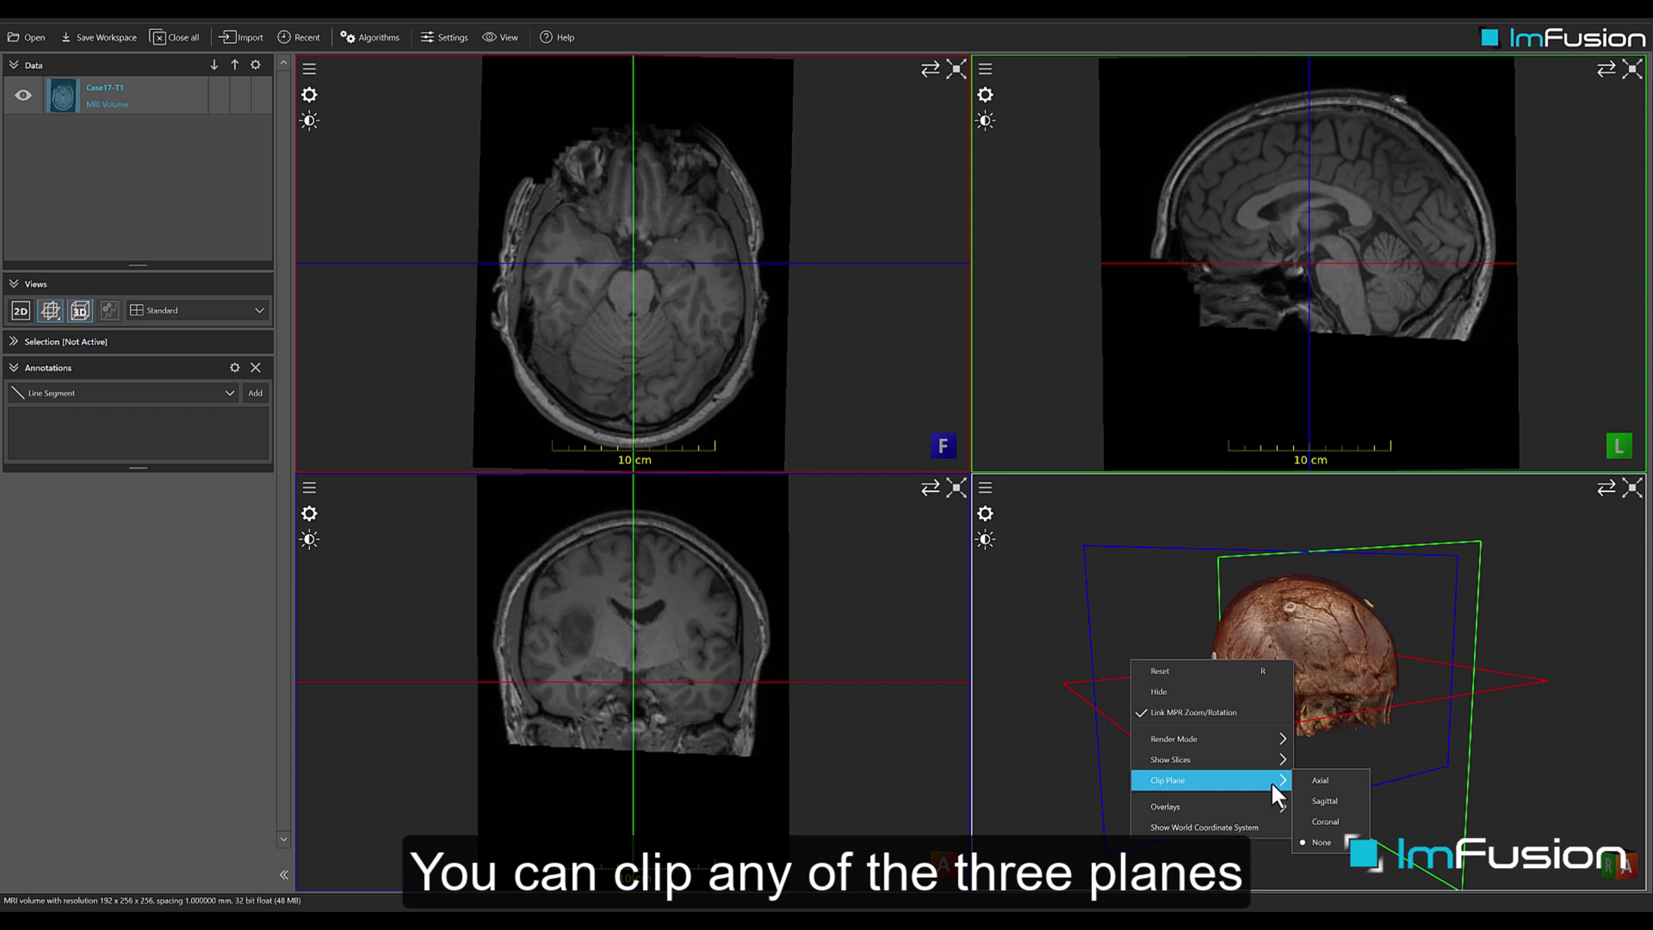
left_click(1334, 800)
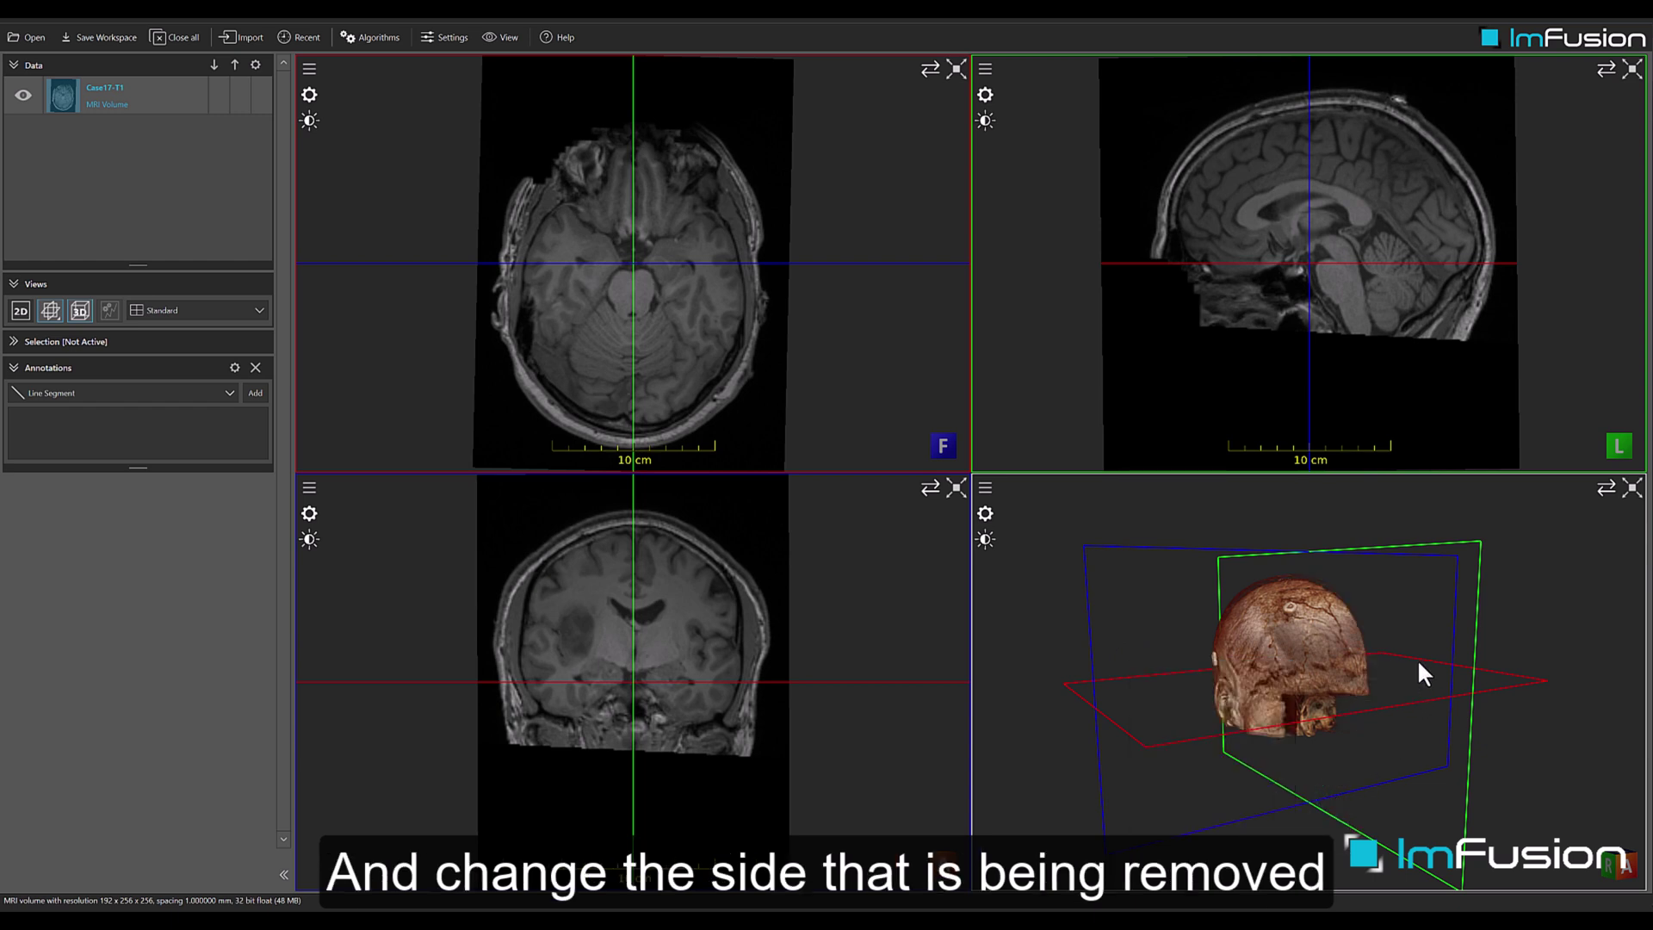
- Flip the clipping plane in the 3D view settings to expose the inner brain surface
left_click(986, 514)
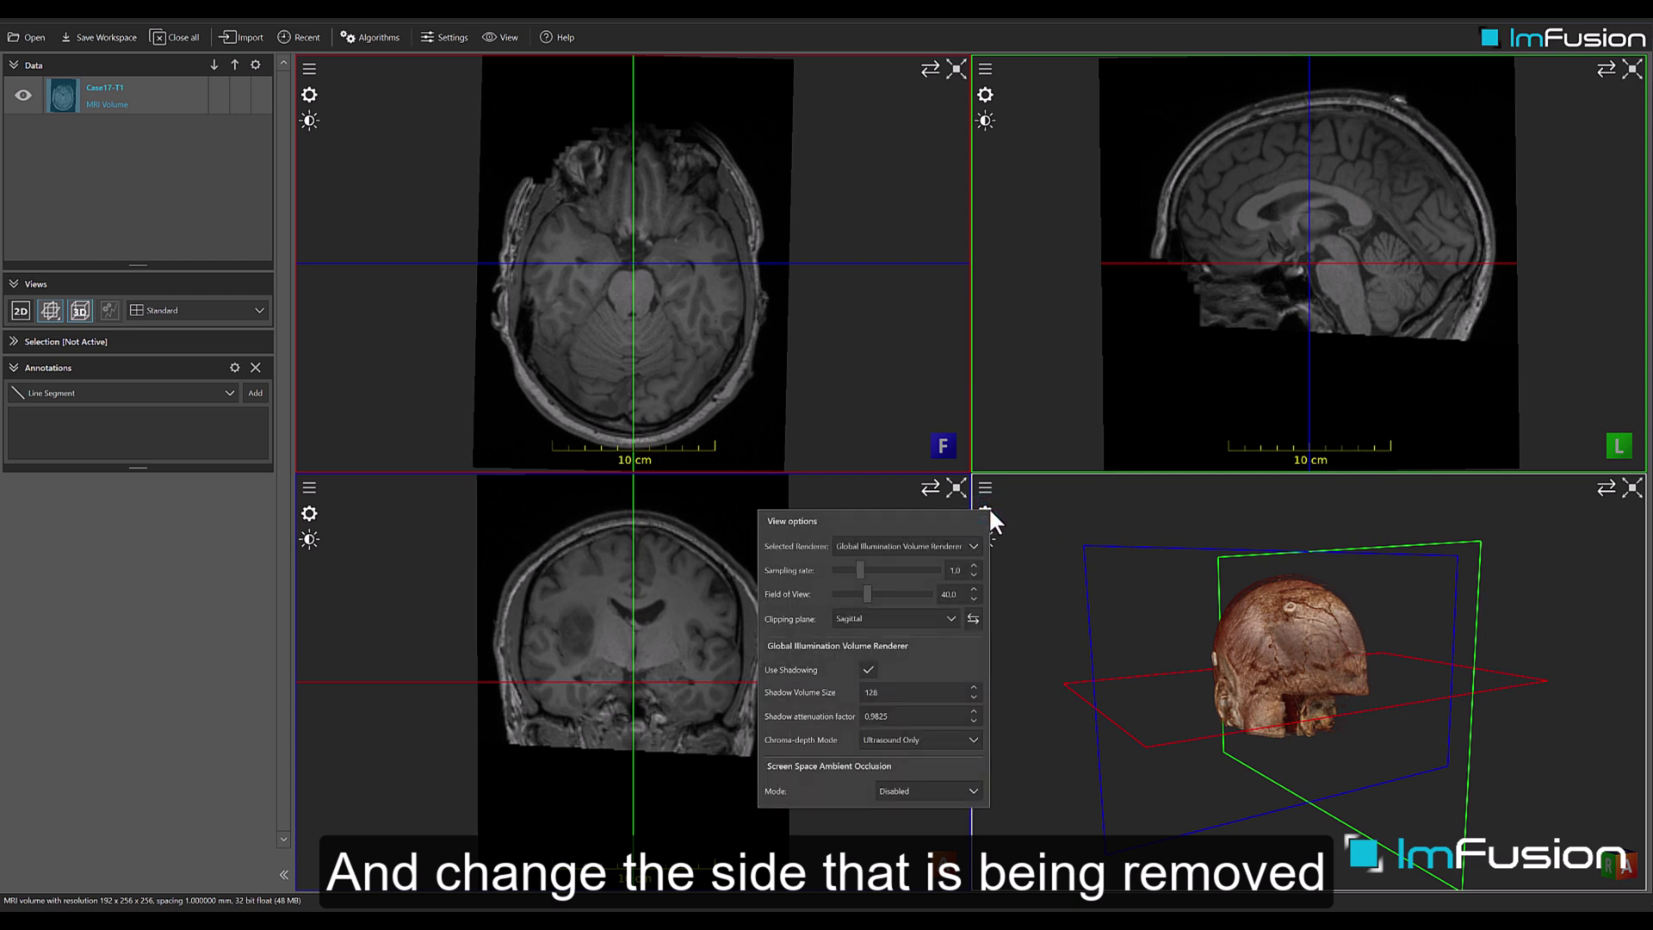
left_click(973, 620)
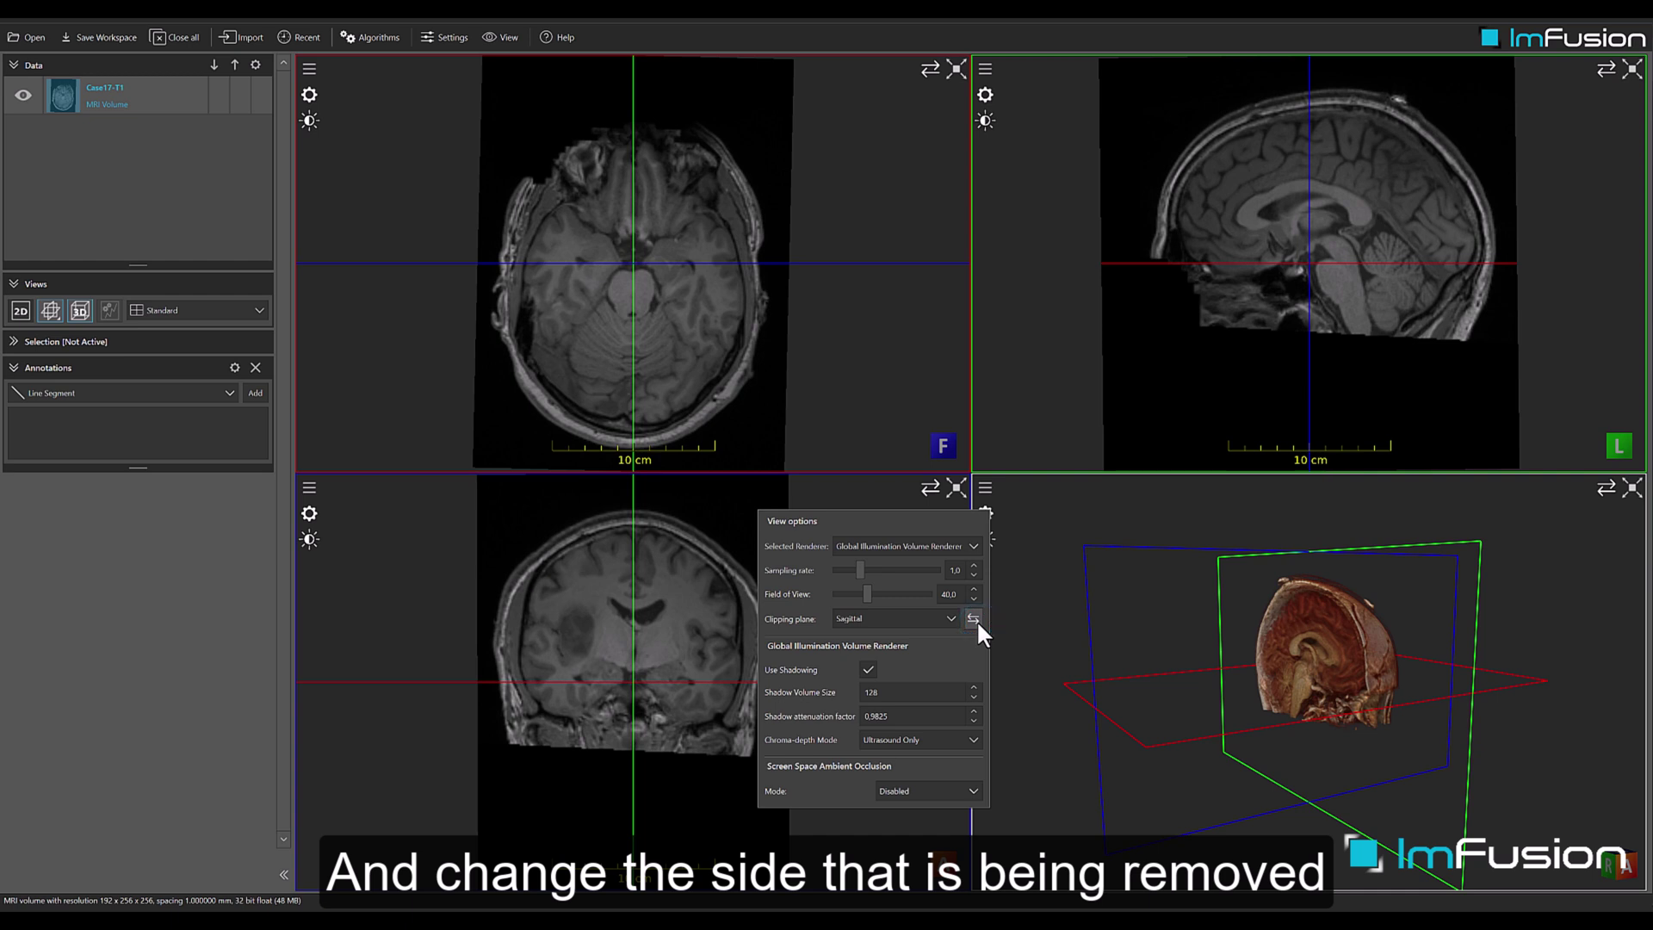
left_click(1047, 587)
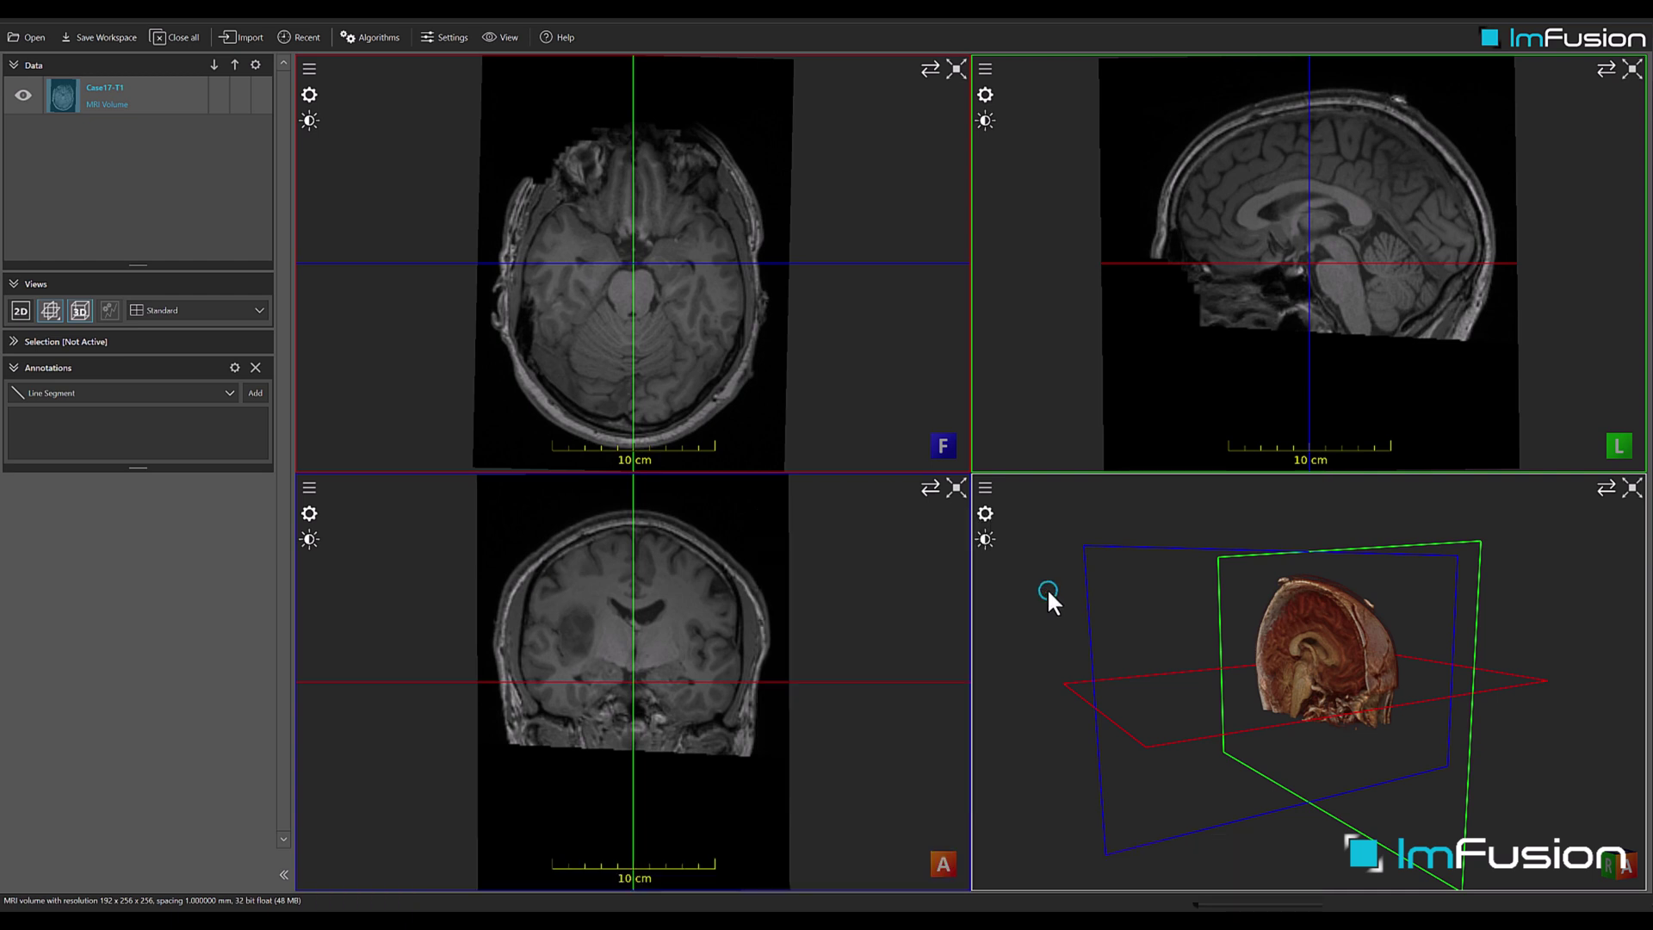
- Rotate the 3D head, scroll through sagittal slices, then reset the 3D view with R
left_click_drag(1303, 646, 1327, 649)
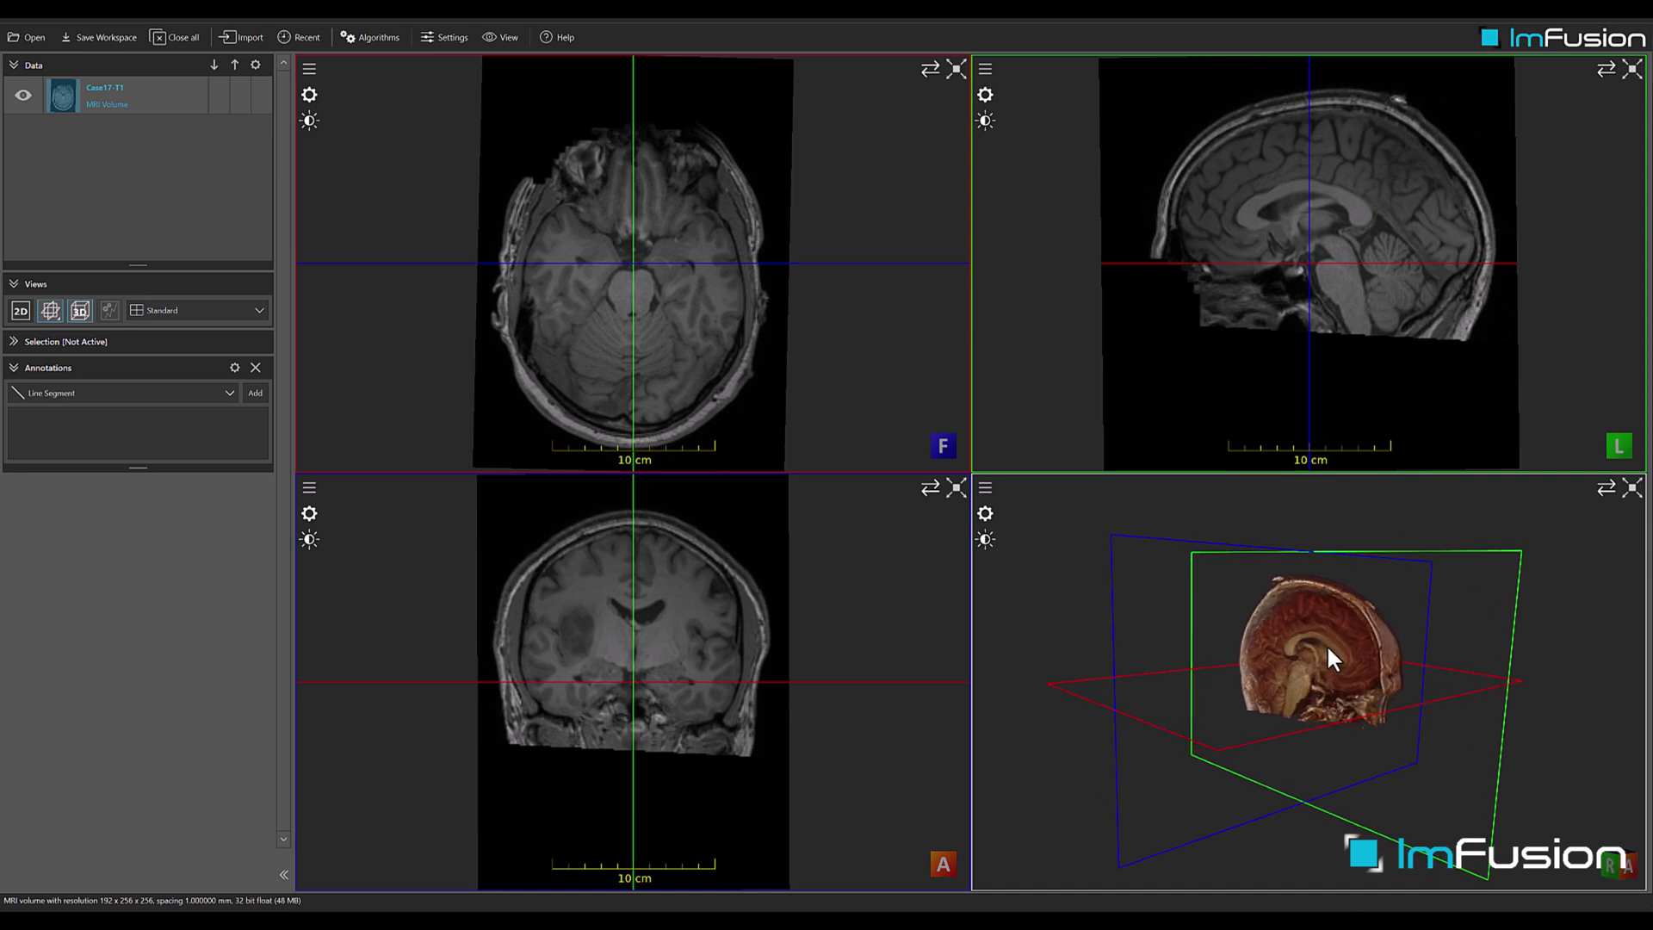
scroll(1226, 384, "down", 5)
scroll(1228, 388, "down", 4)
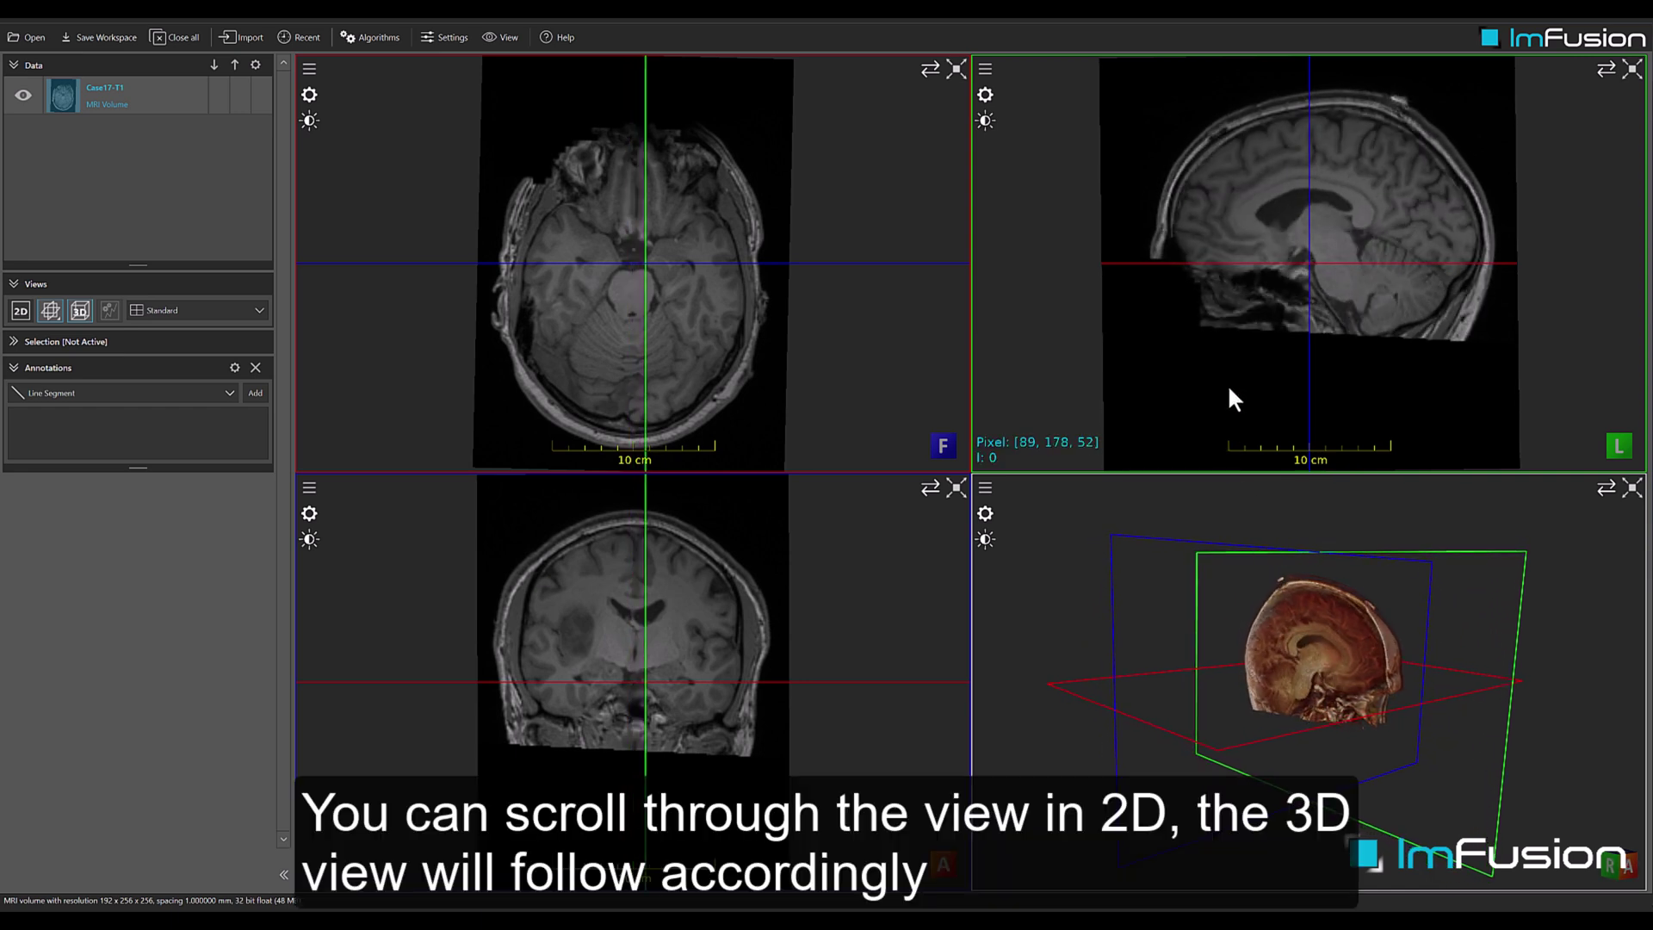
scroll(1229, 391, "up", 5)
scroll(1228, 390, "up", 5)
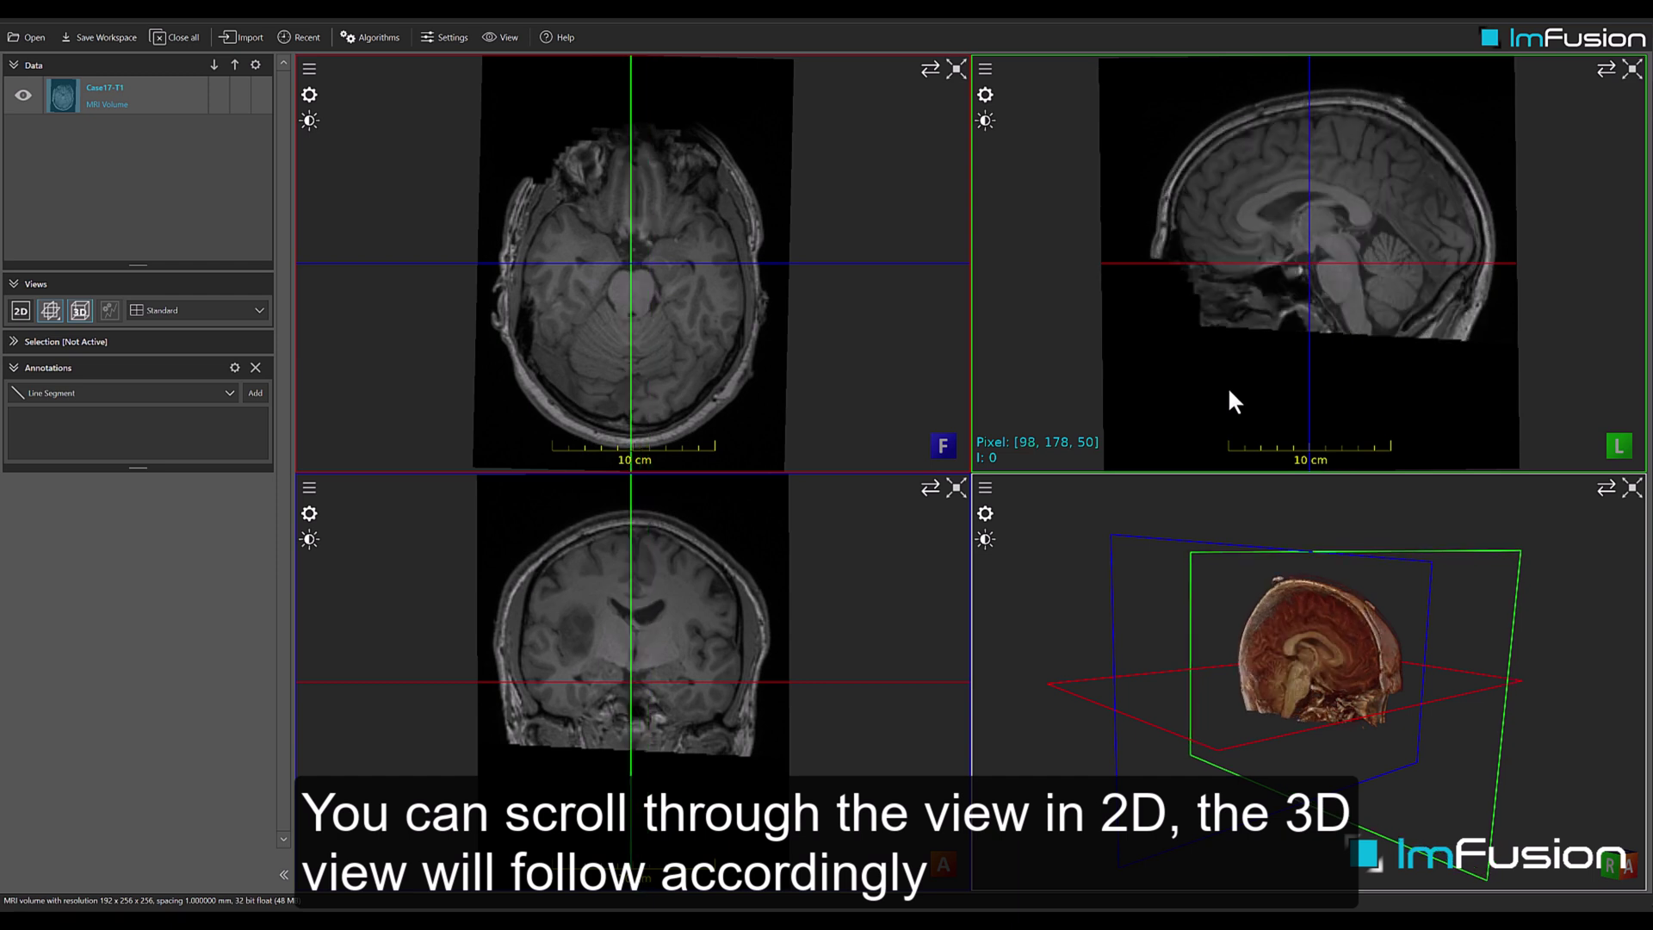
scroll(1227, 390, "down", 3)
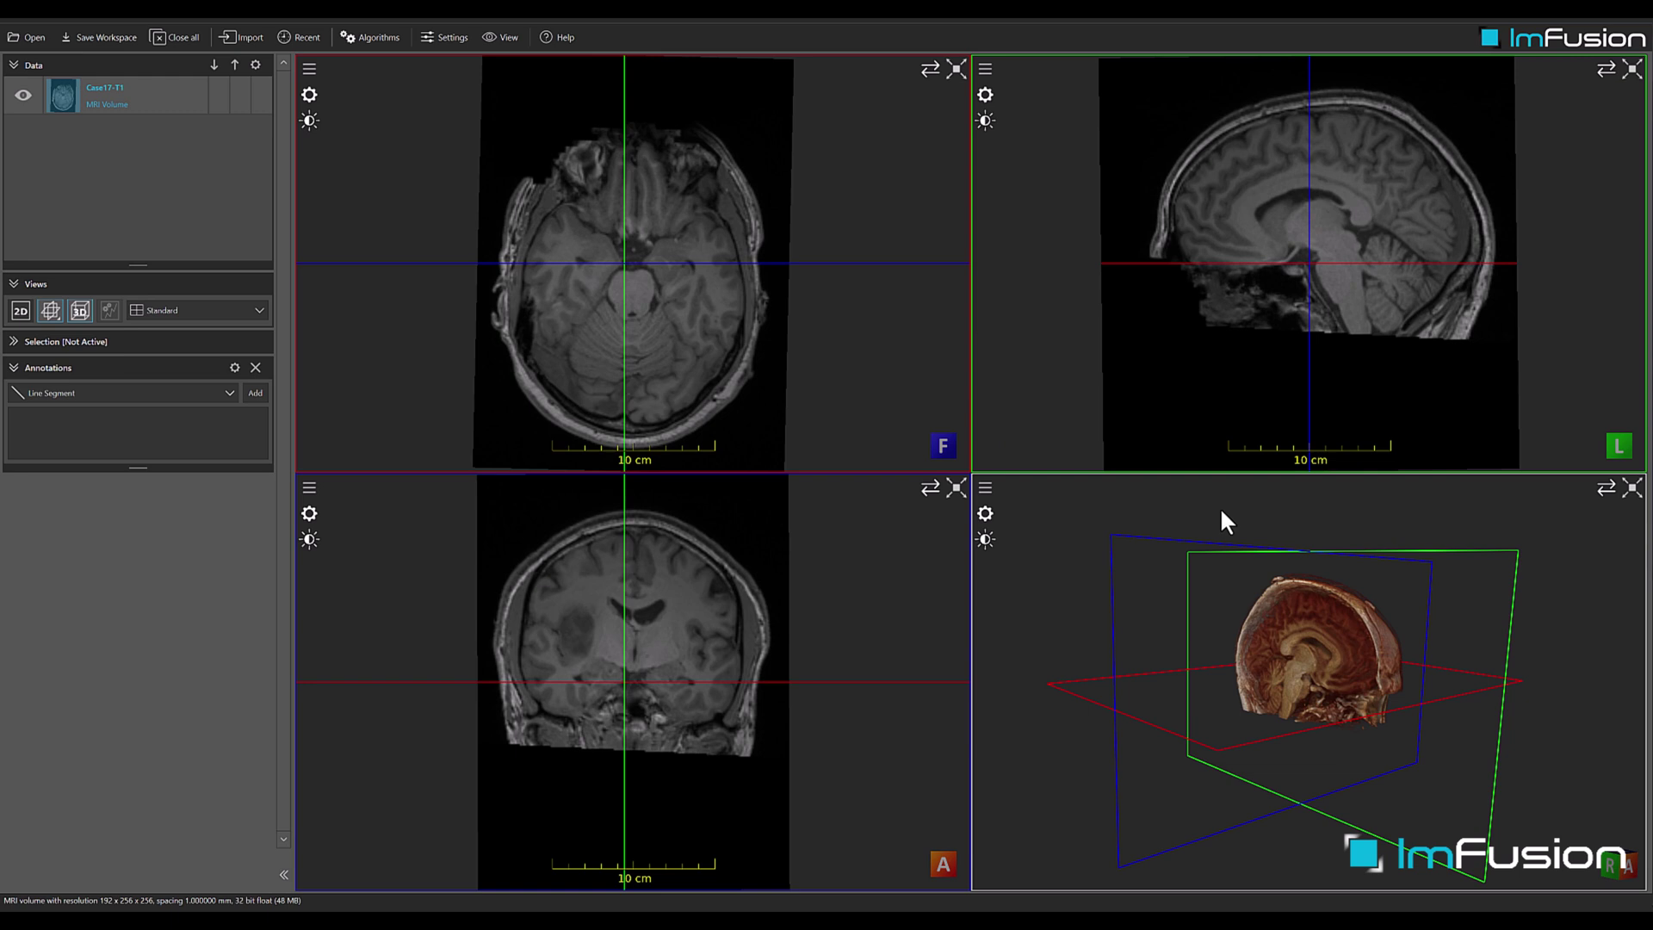
key("r")
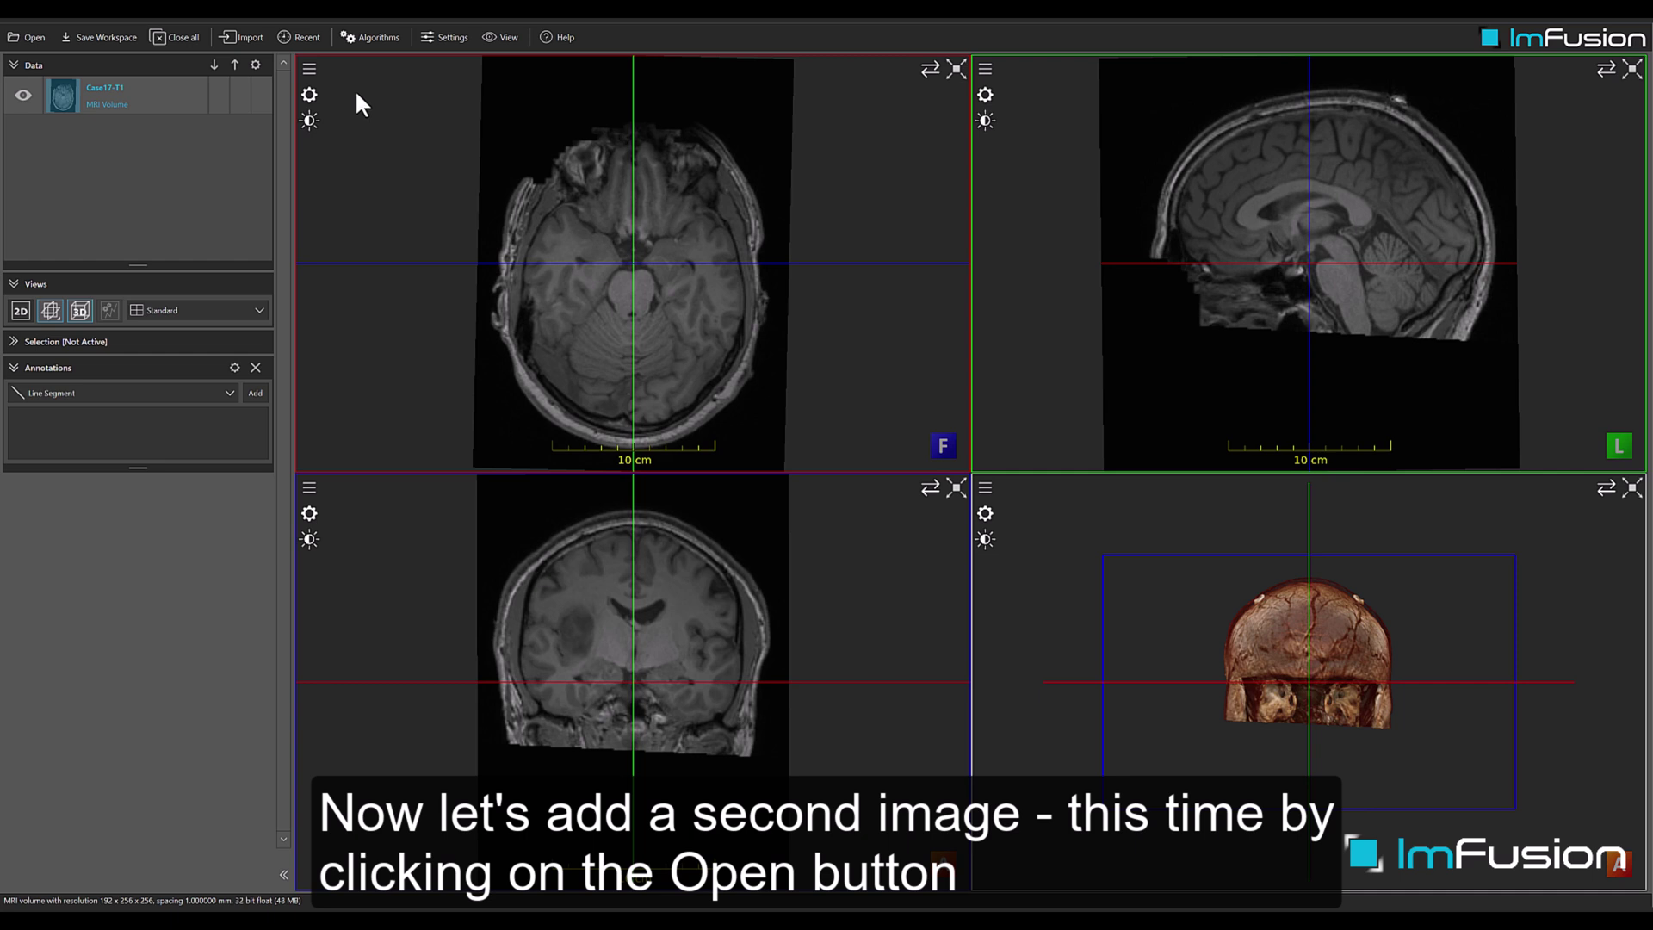
- Import Case17-US-before.nii and set its modality to Ultrasound
left_click(33, 37)
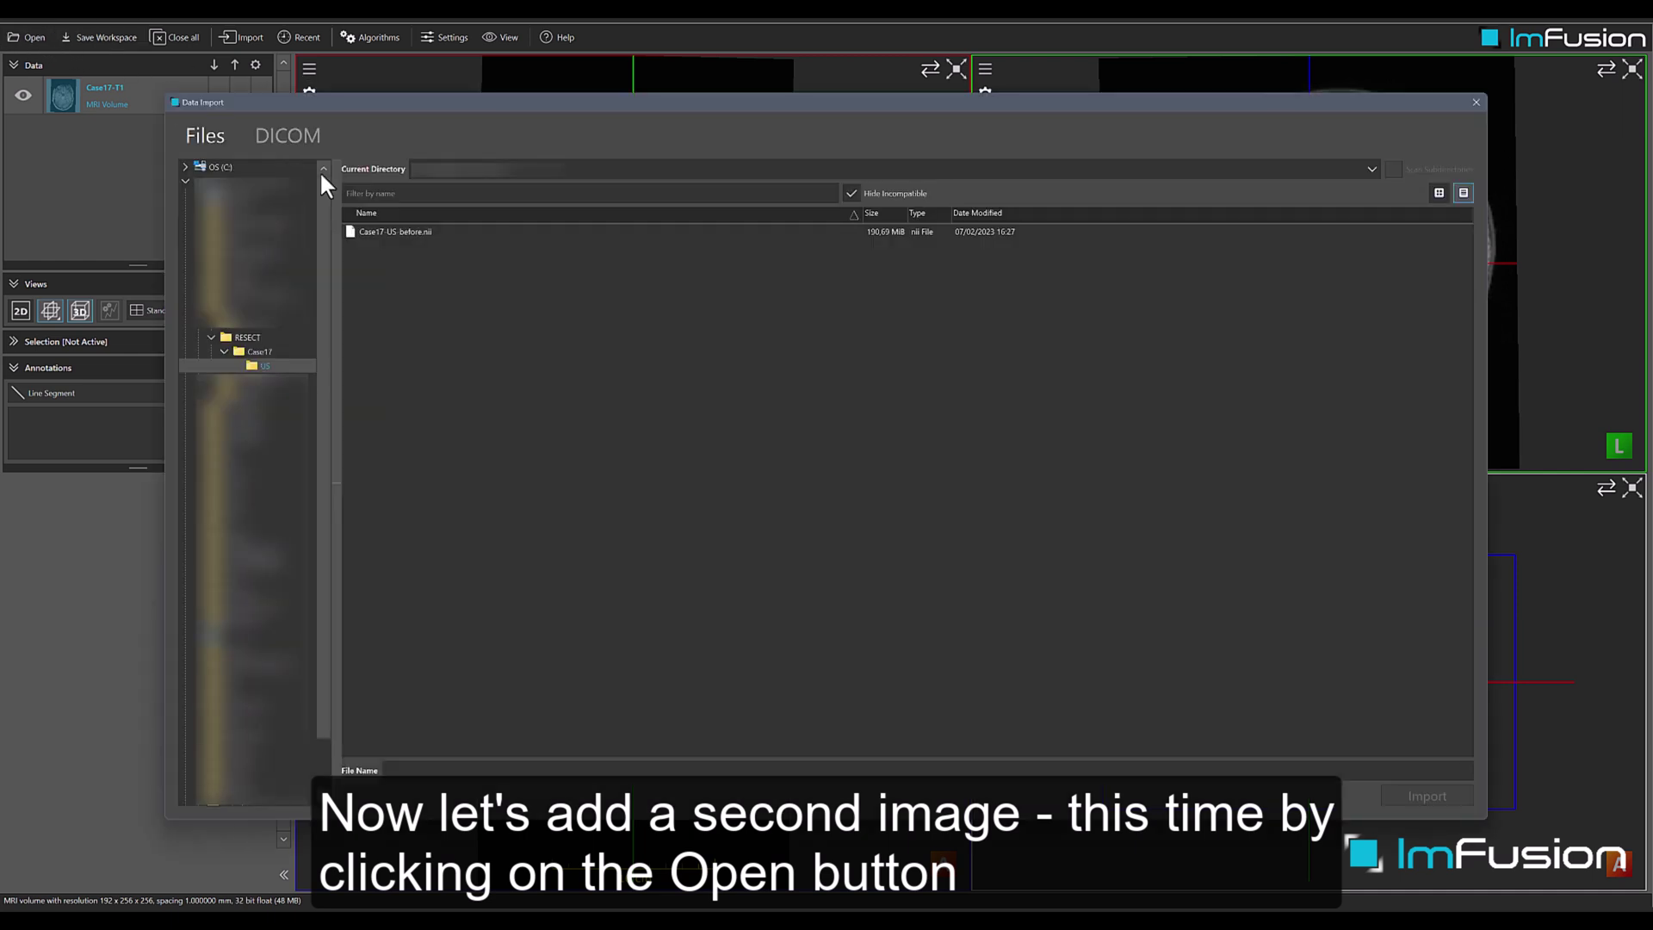
left_click(460, 232)
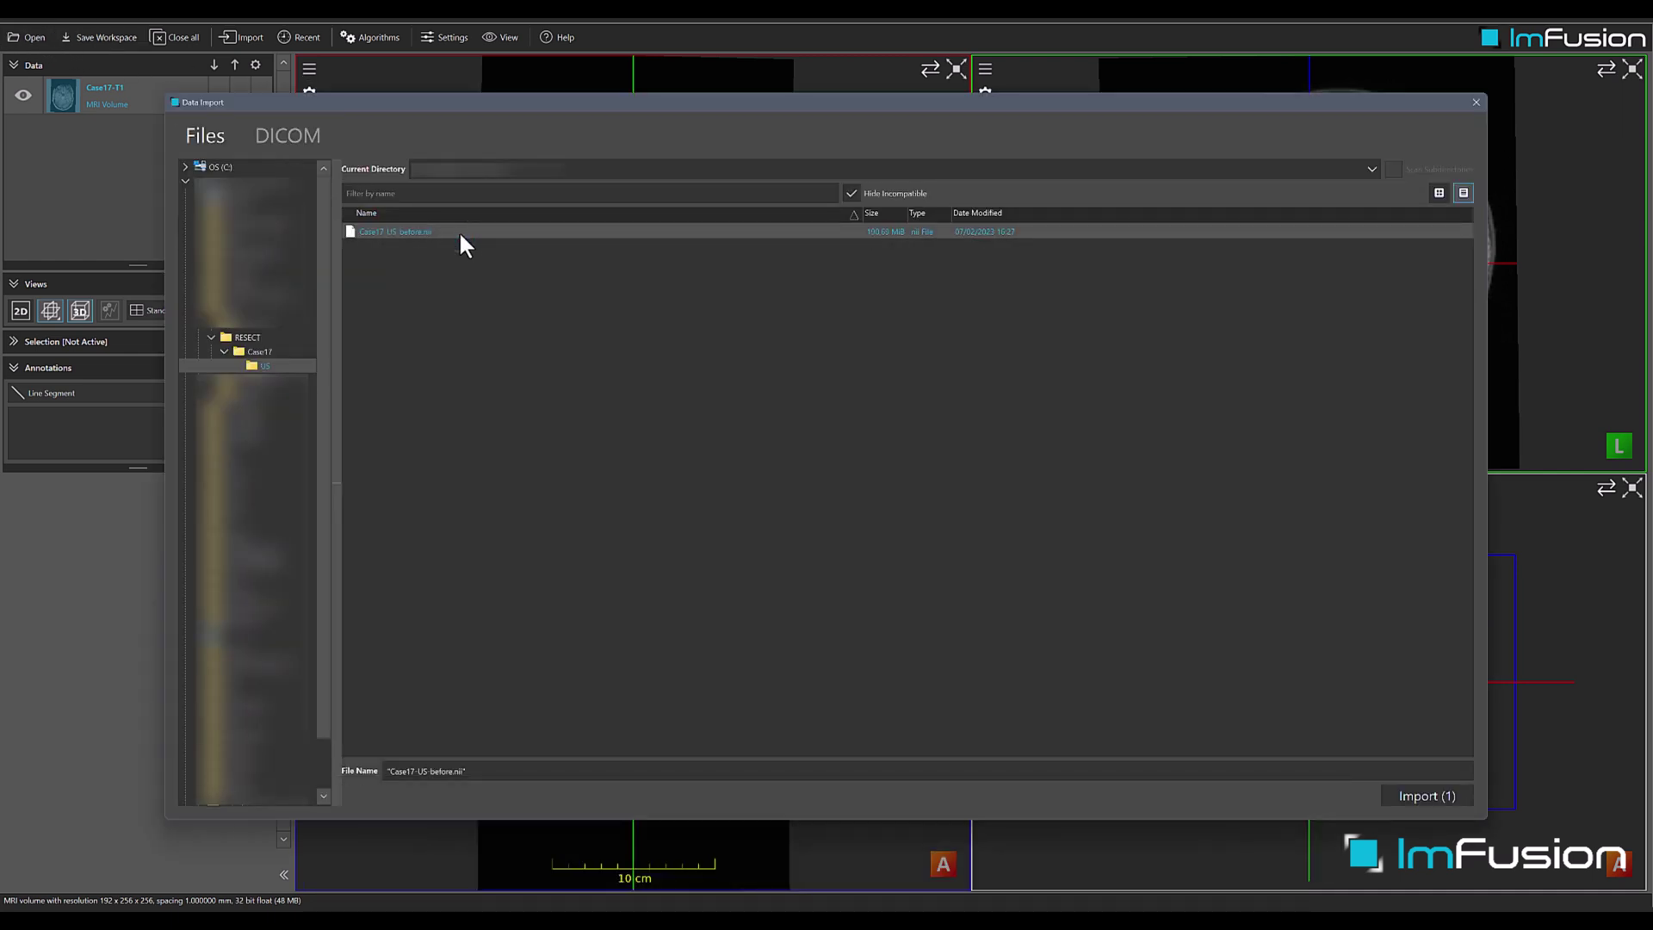
left_click(1428, 798)
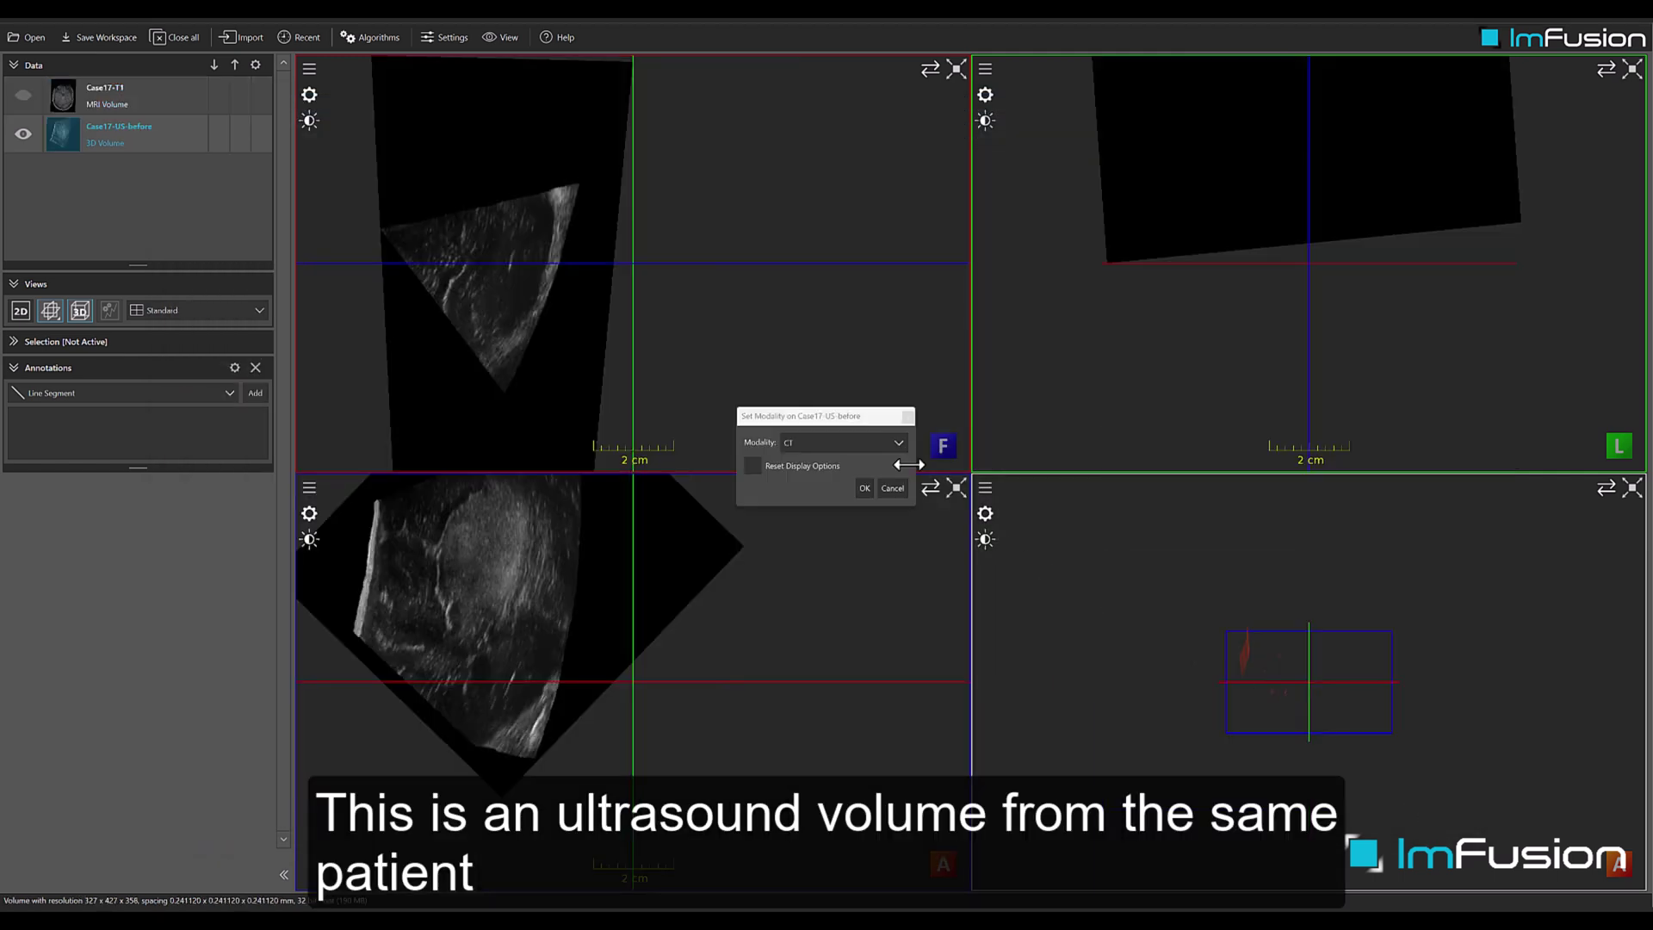
left_click(871, 444)
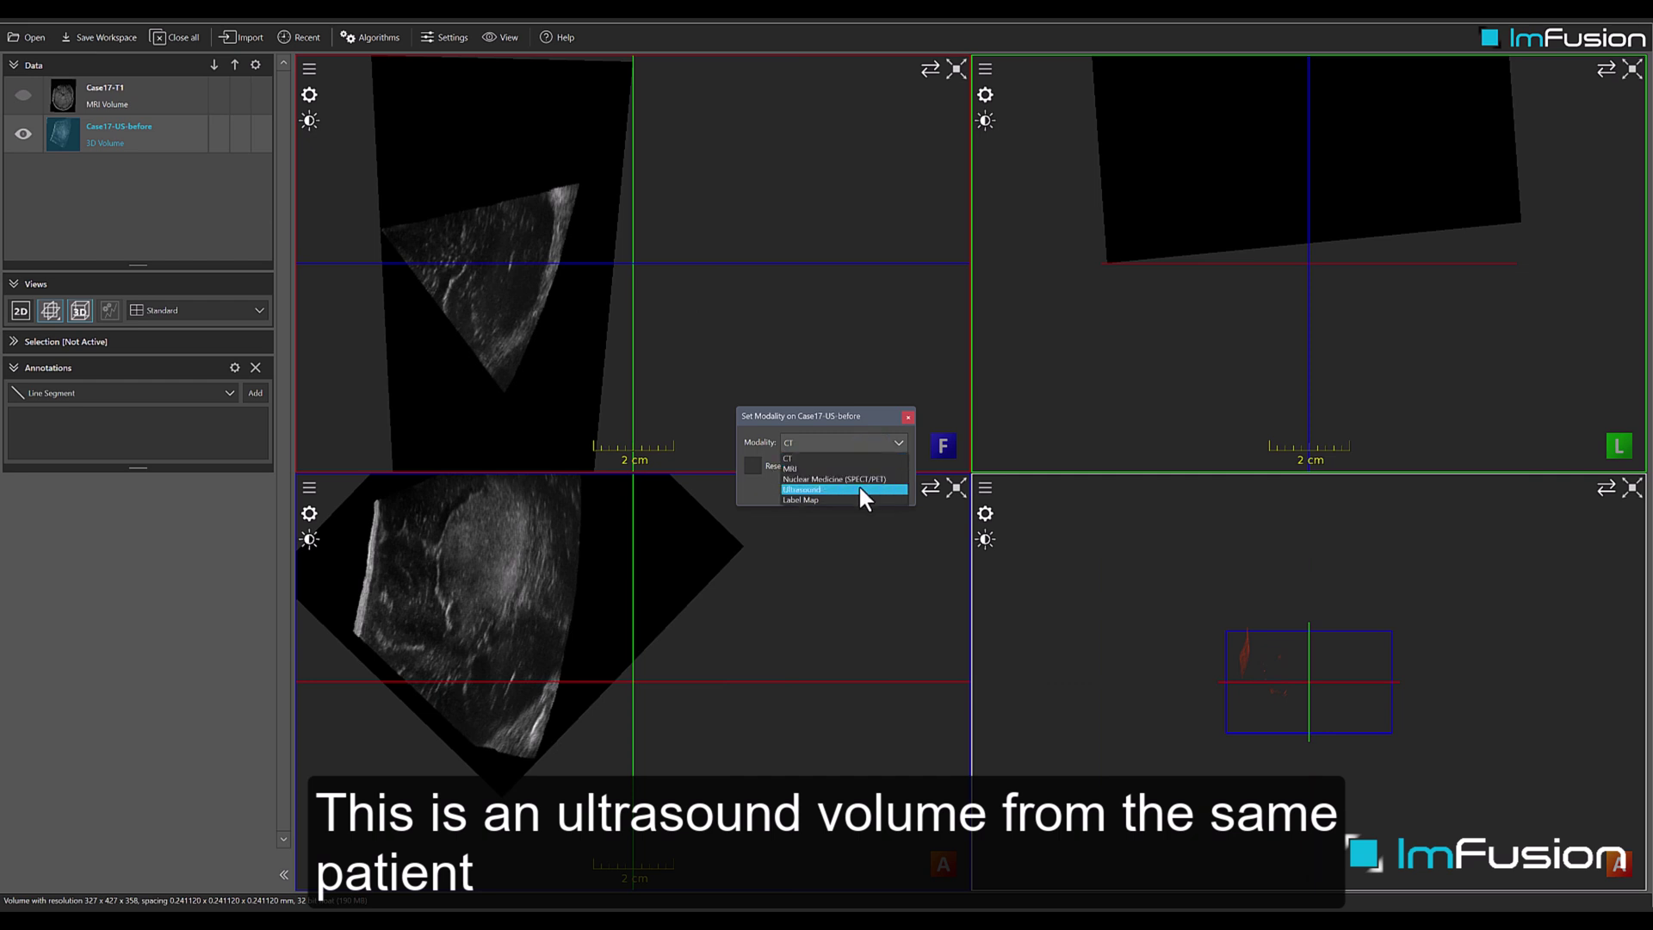
left_click(861, 489)
left_click(863, 488)
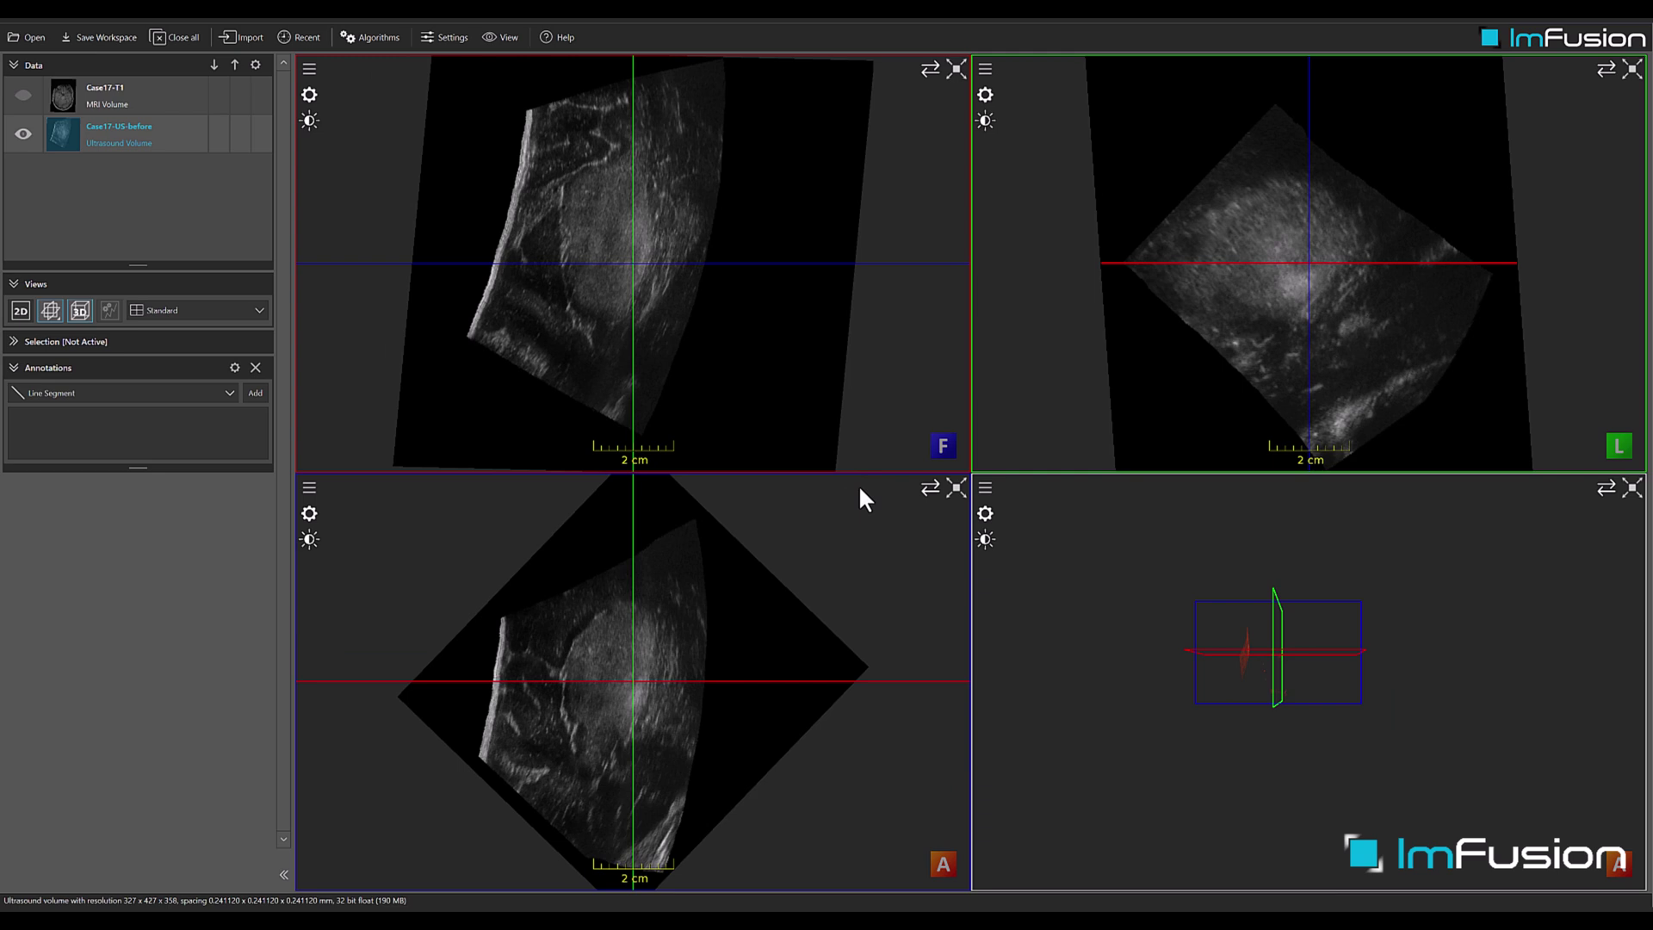
- With Case17-T1 selected, make Case17-US-before visible over it and scroll through the axial slices
left_click(162, 95)
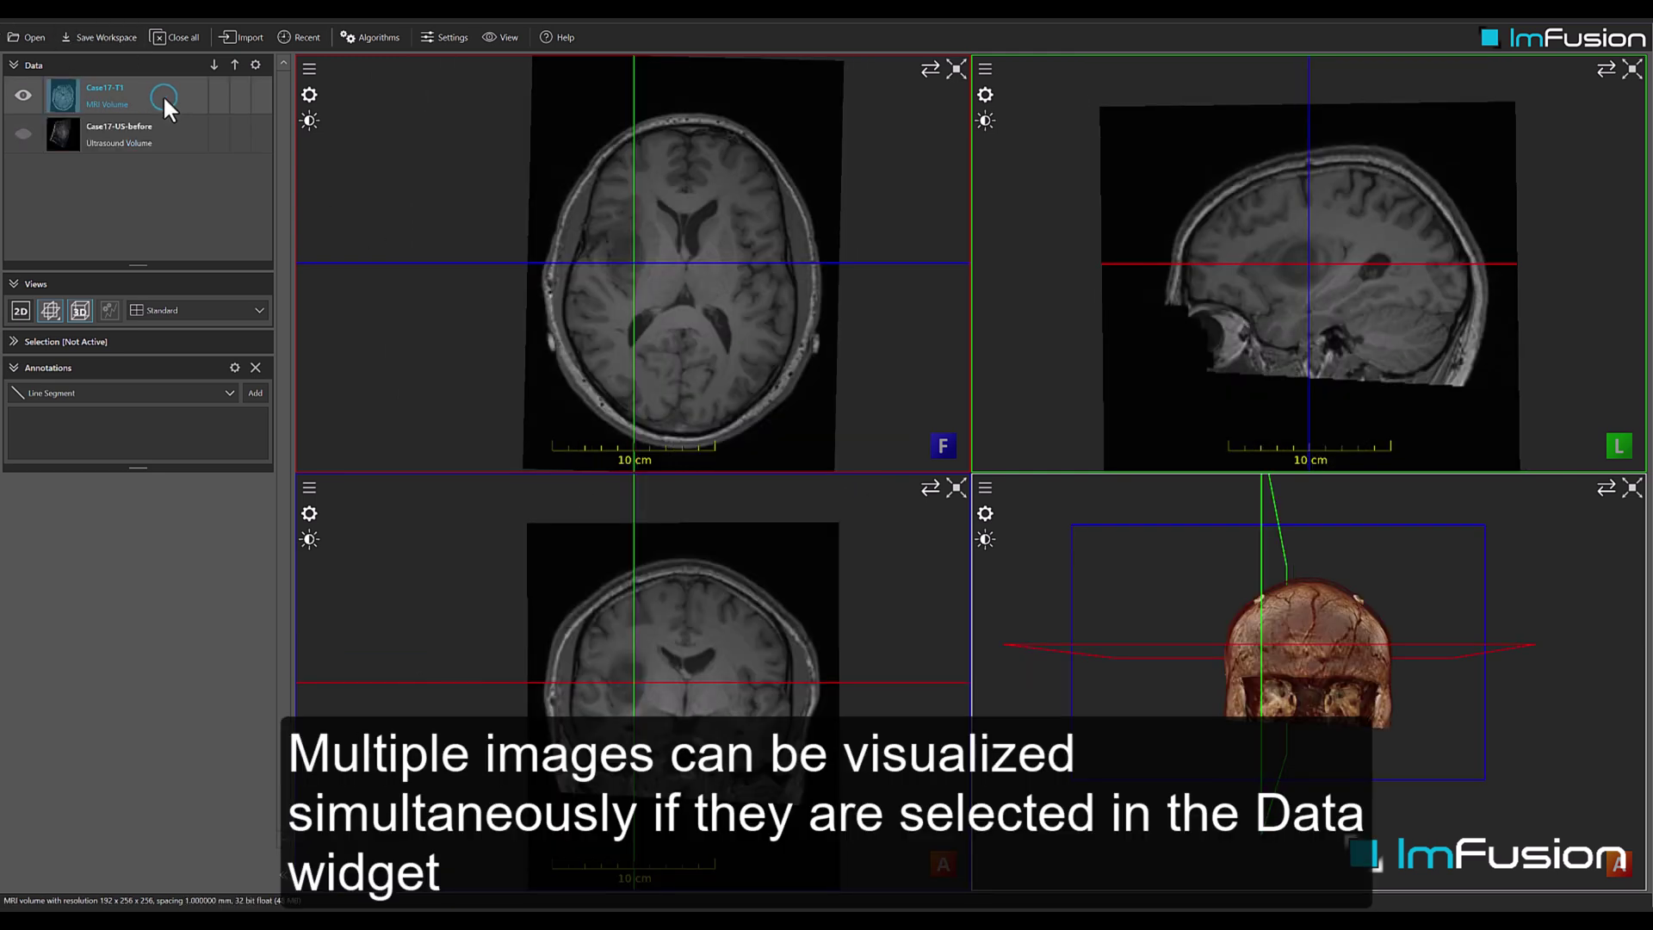
left_click(24, 133)
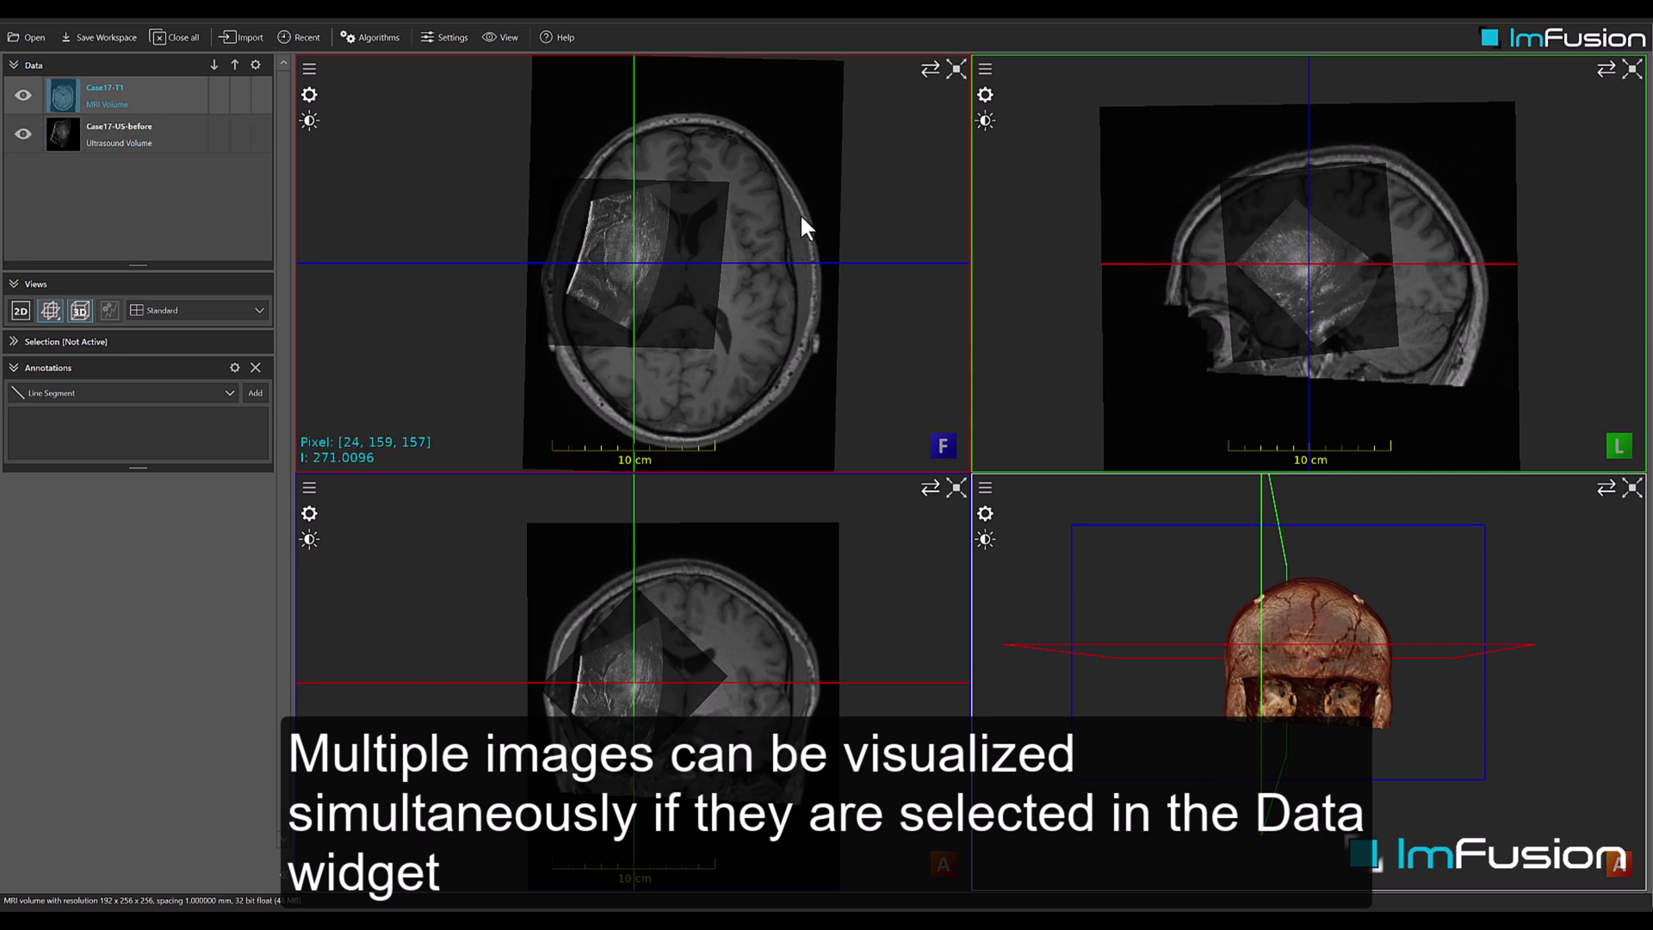
scroll(794, 214, "down", 5)
scroll(794, 213, "up", 4)
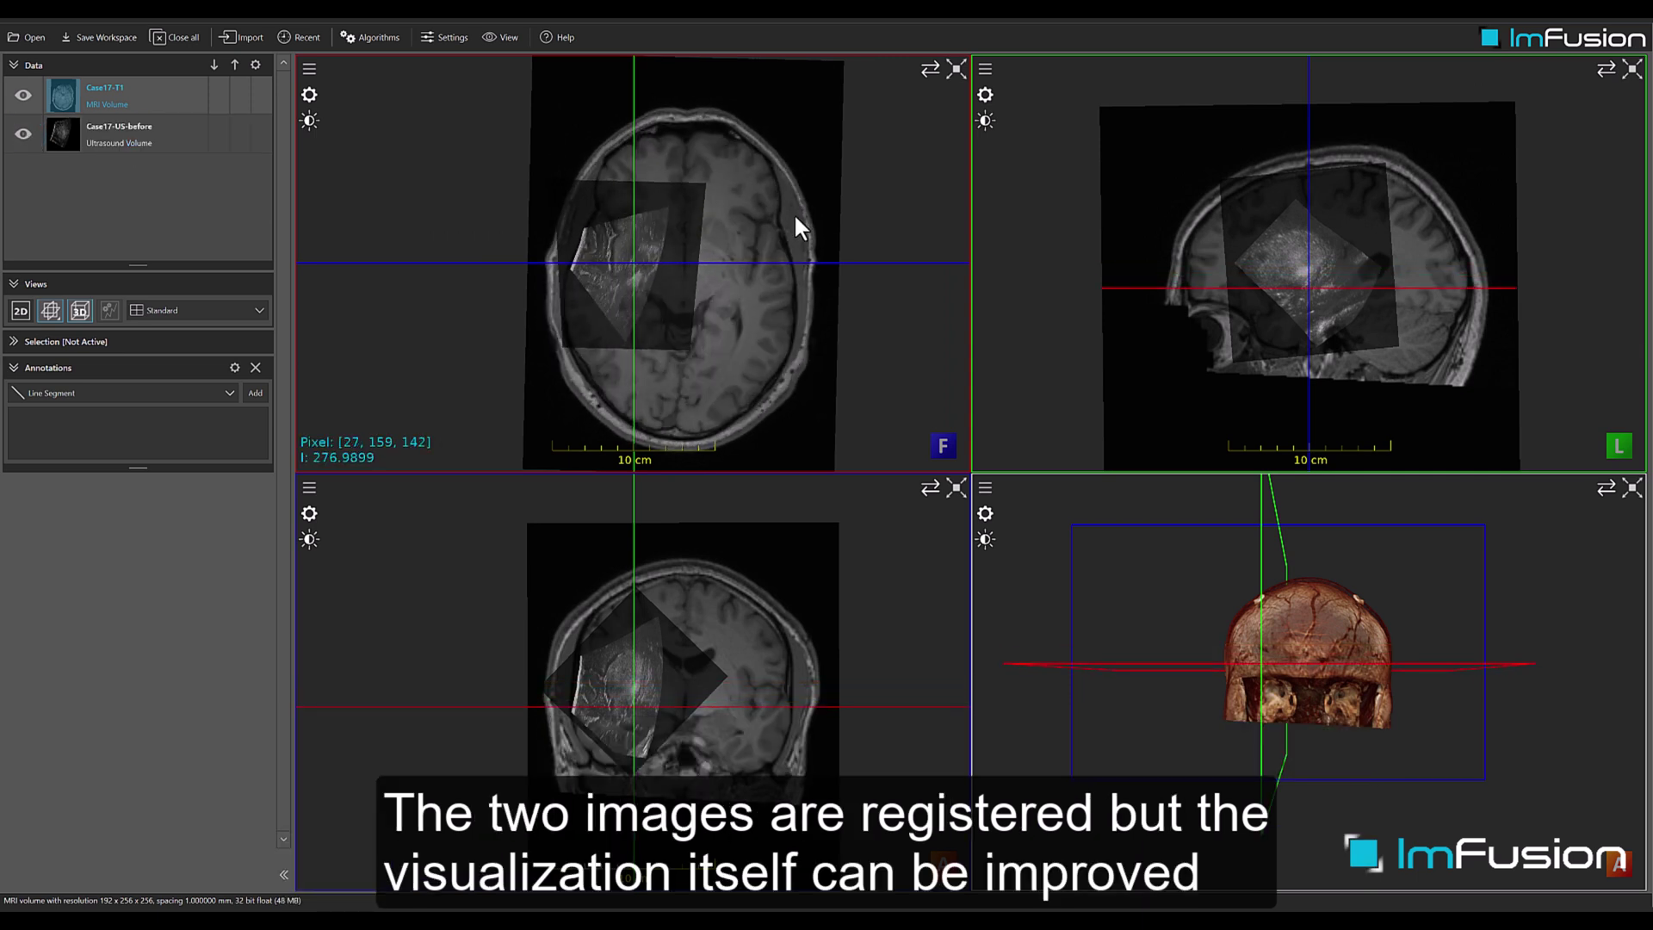
scroll(785, 213, "up", 5)
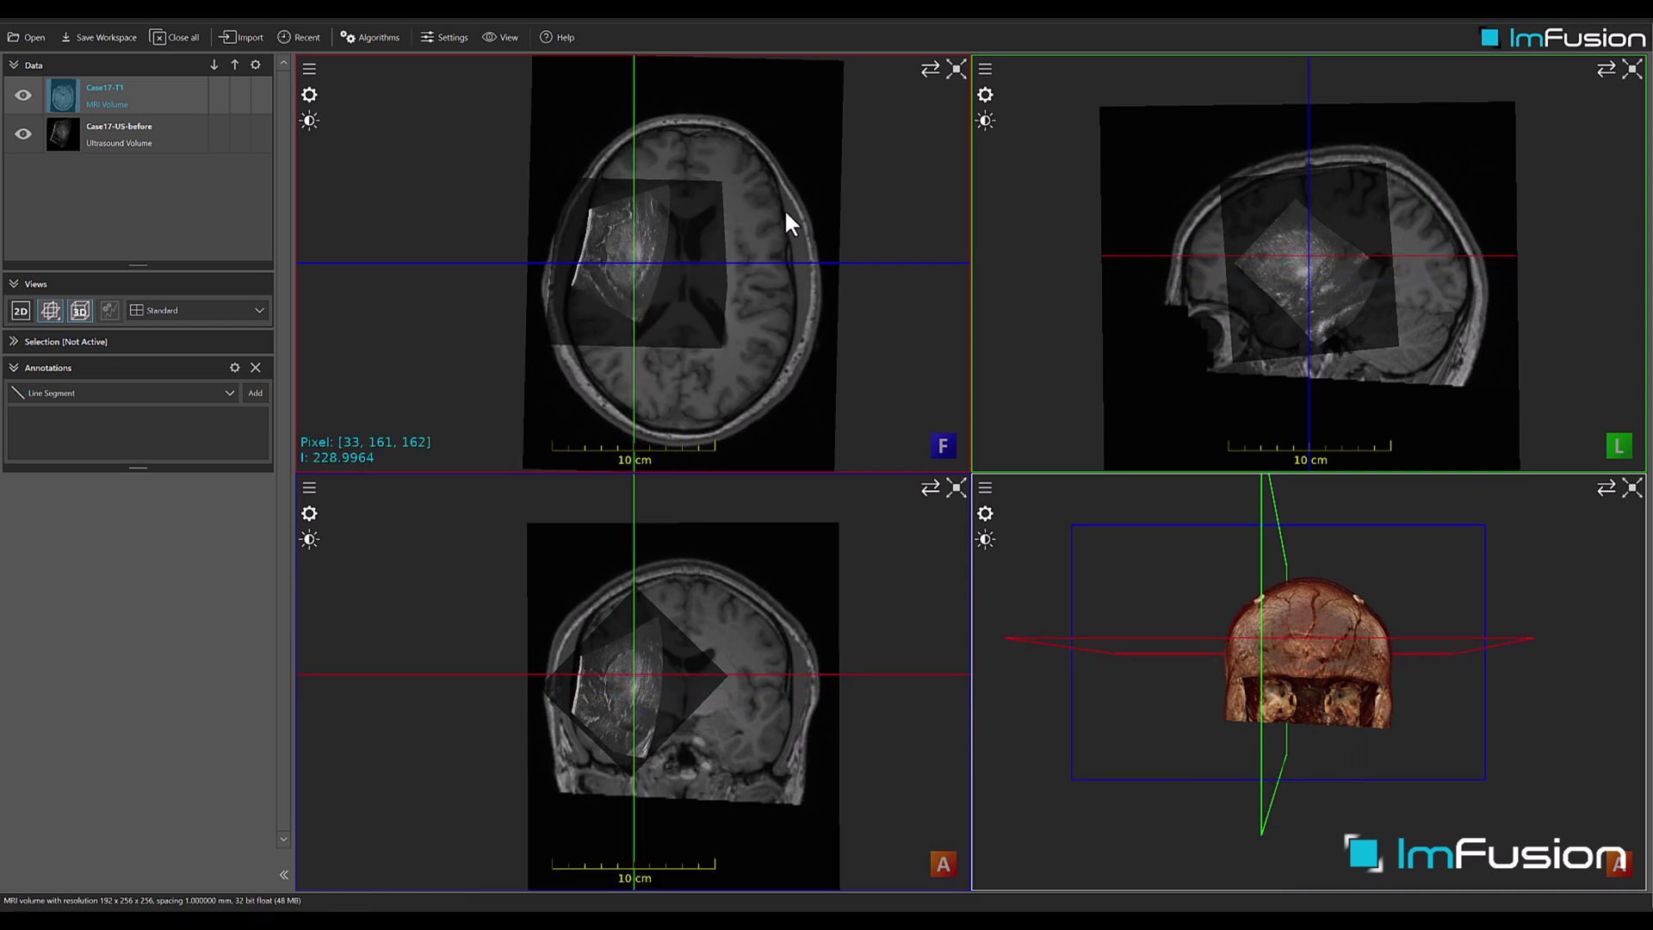
- Switch to the Stacked view layout and zoom in on the brain
left_click(239, 308)
left_click(231, 340)
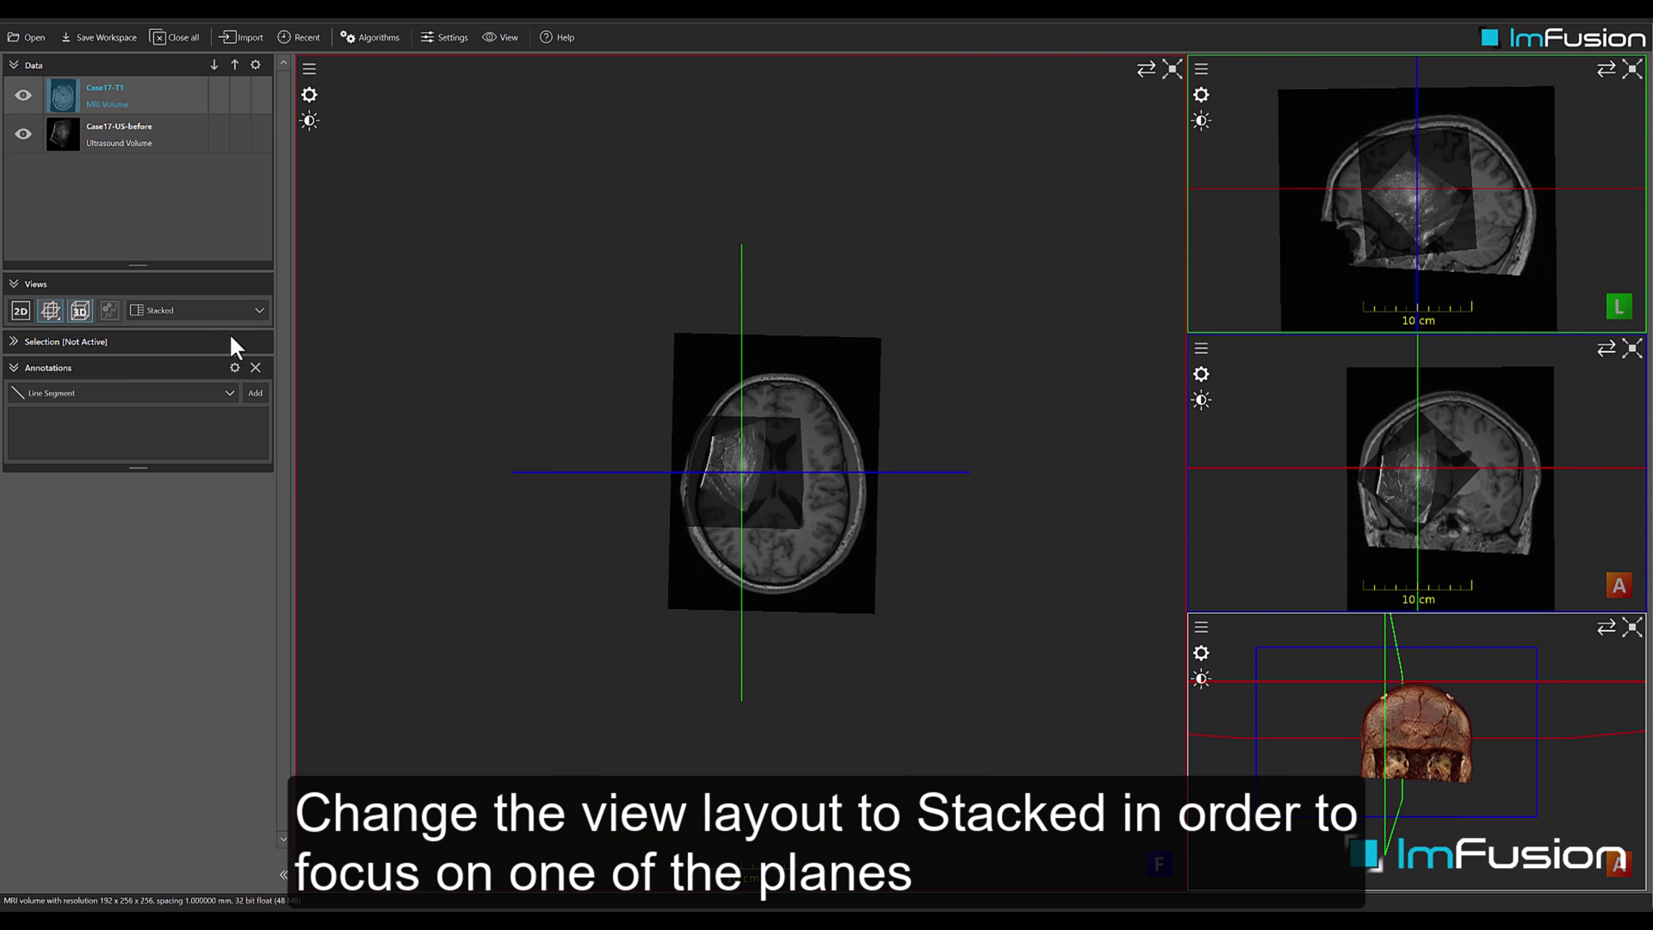
right_click_drag(948, 425, 961, 375)
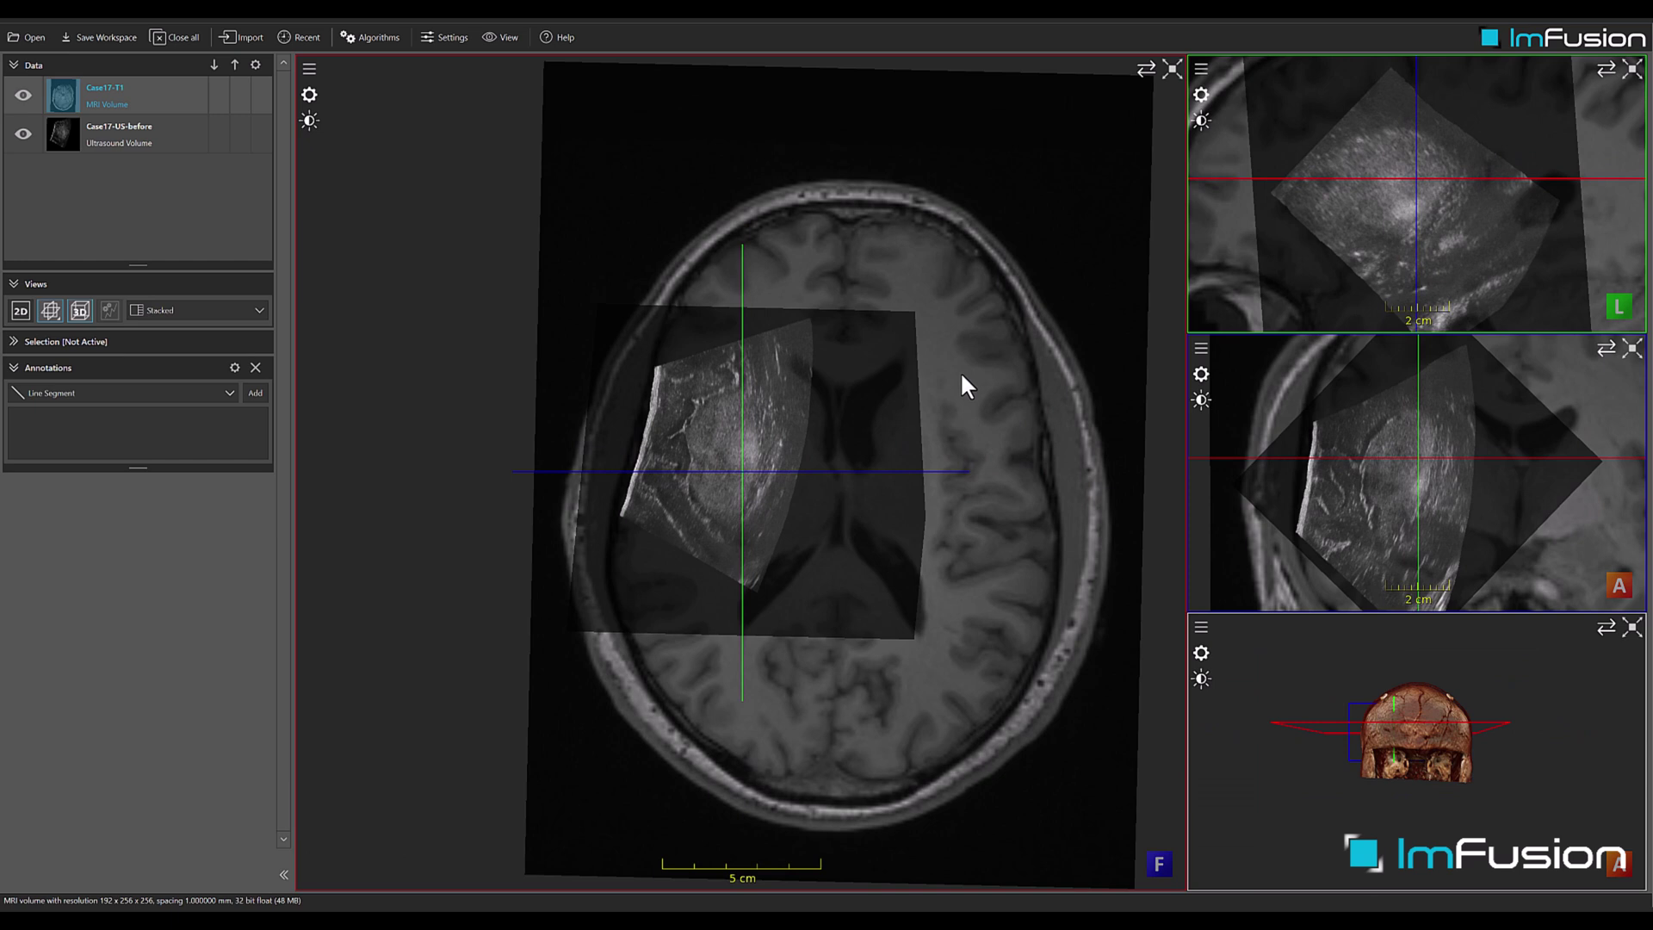
mouse_move(962, 377)
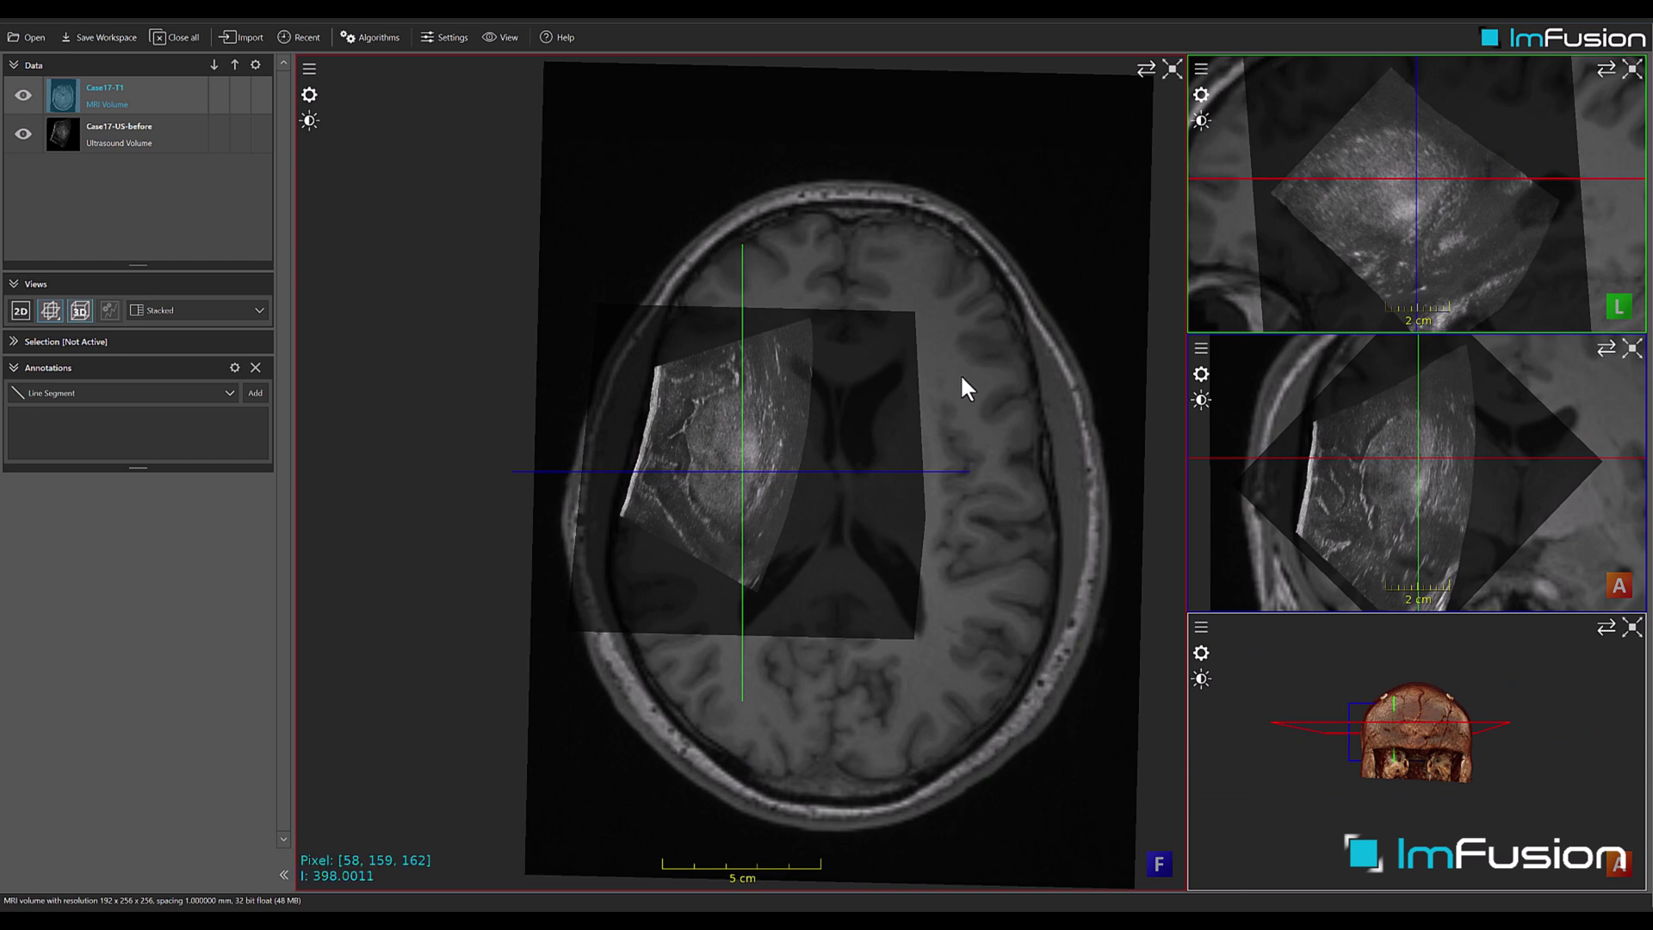
- Centre the slice planes on the ultrasound region, then brighten and re-darken the MRI with window/level
double_click(714, 395)
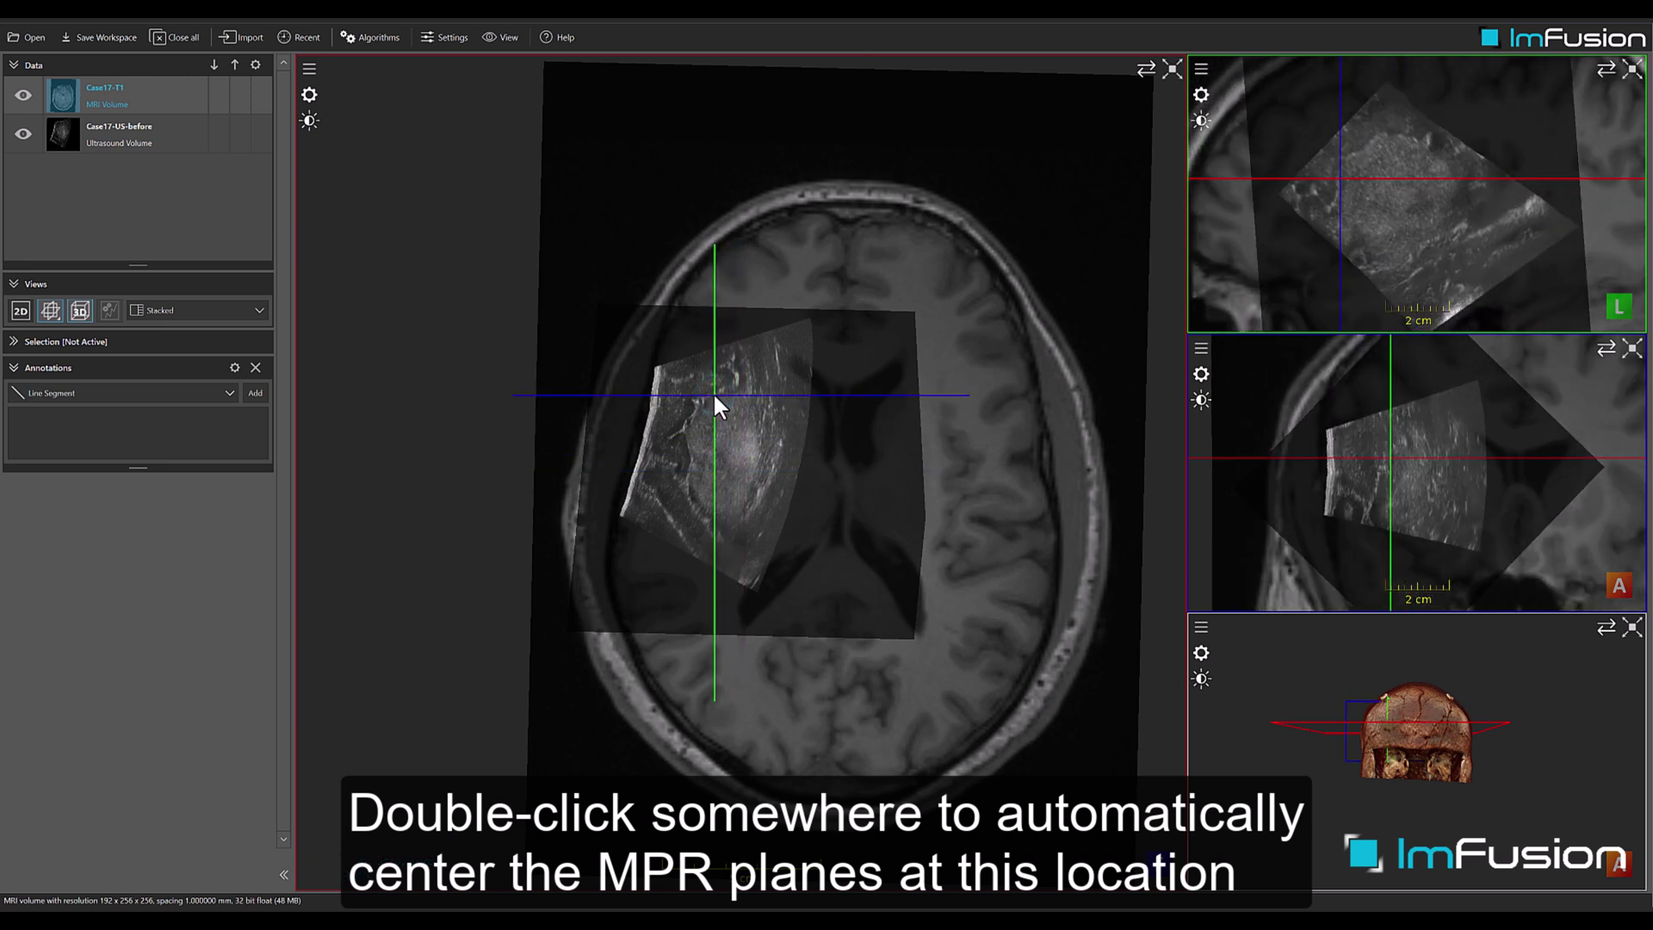
right_click(826, 463)
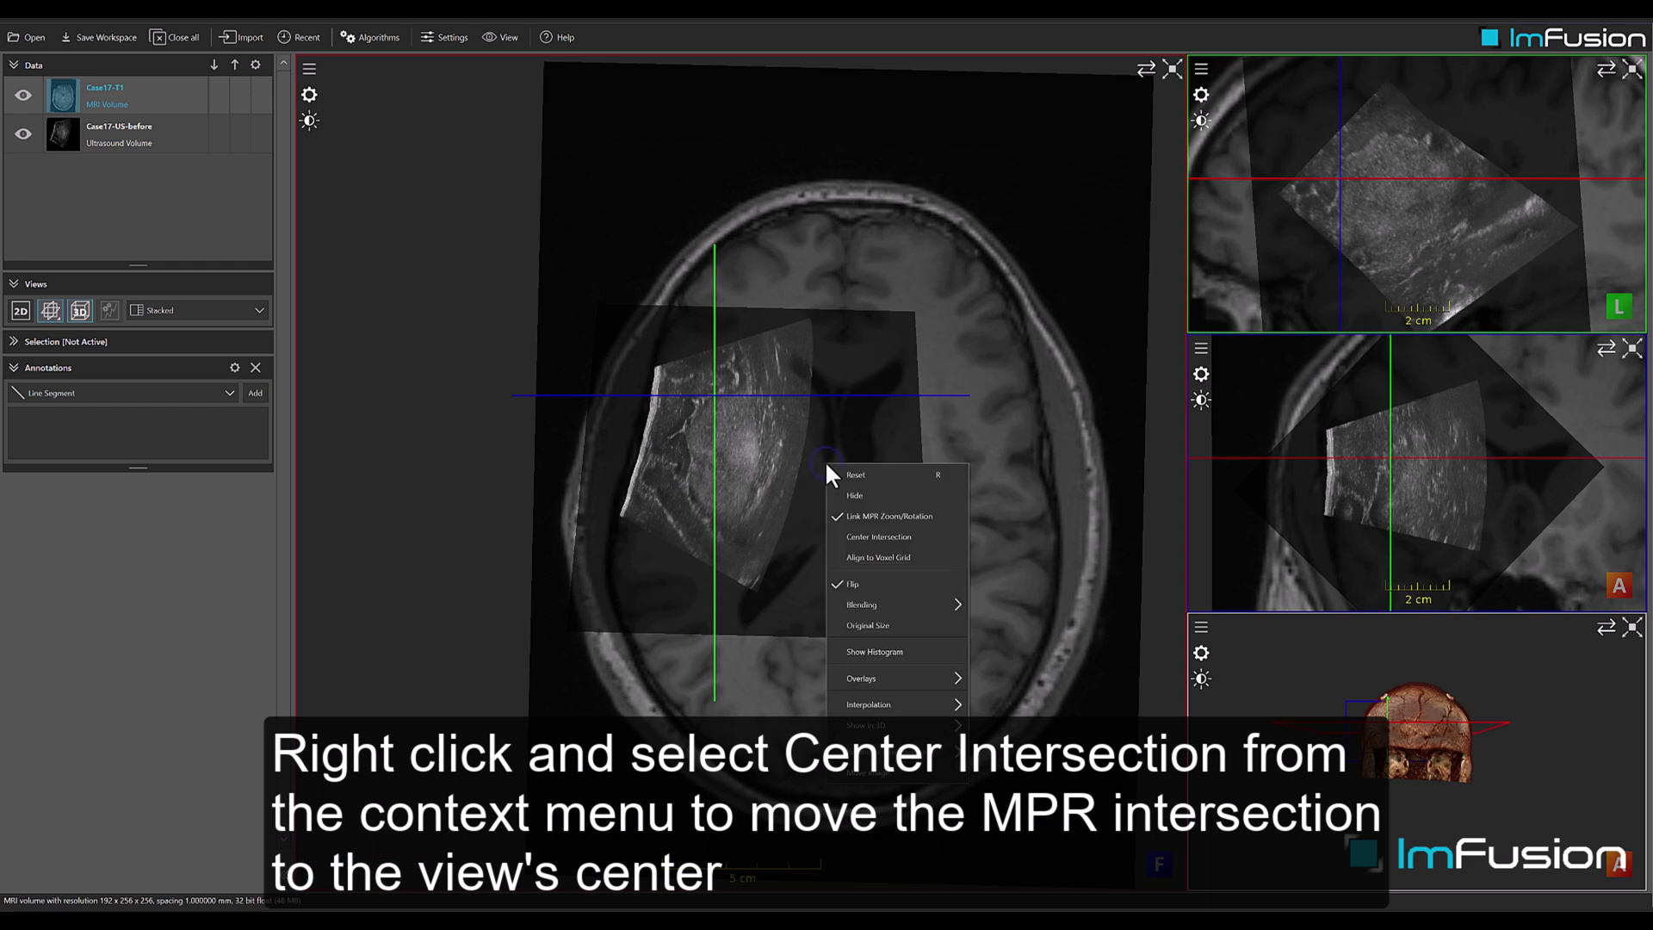
left_click(857, 529)
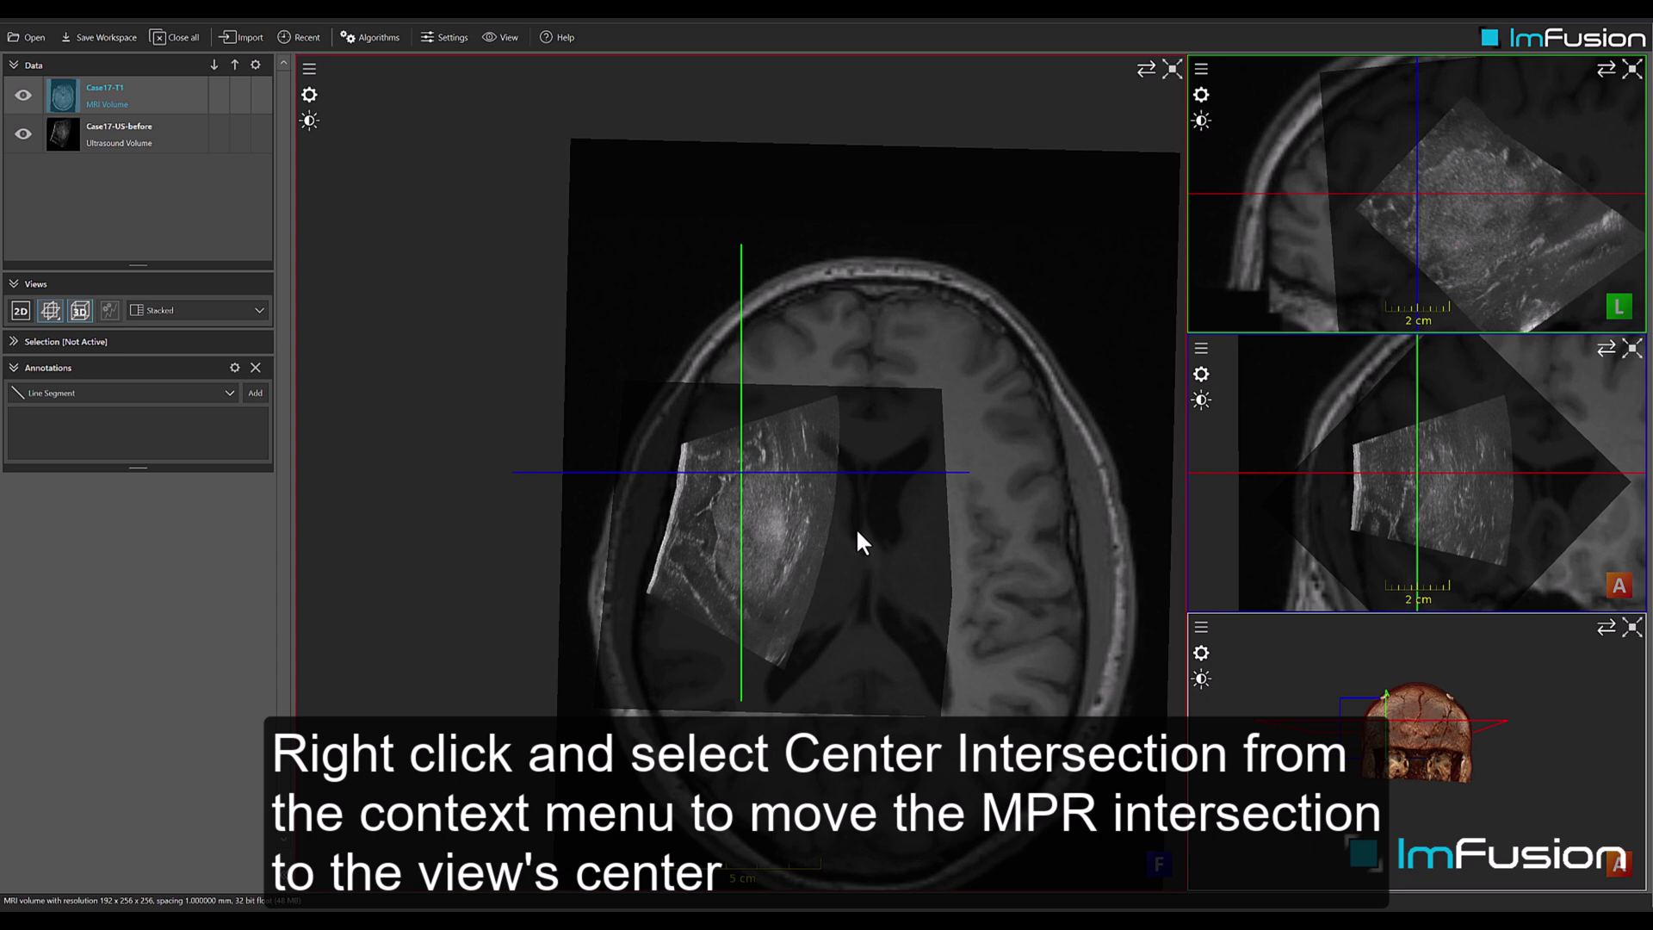
left_click_drag(855, 527, 829, 282, "shift")
left_click_drag(820, 406, 817, 541, "shift")
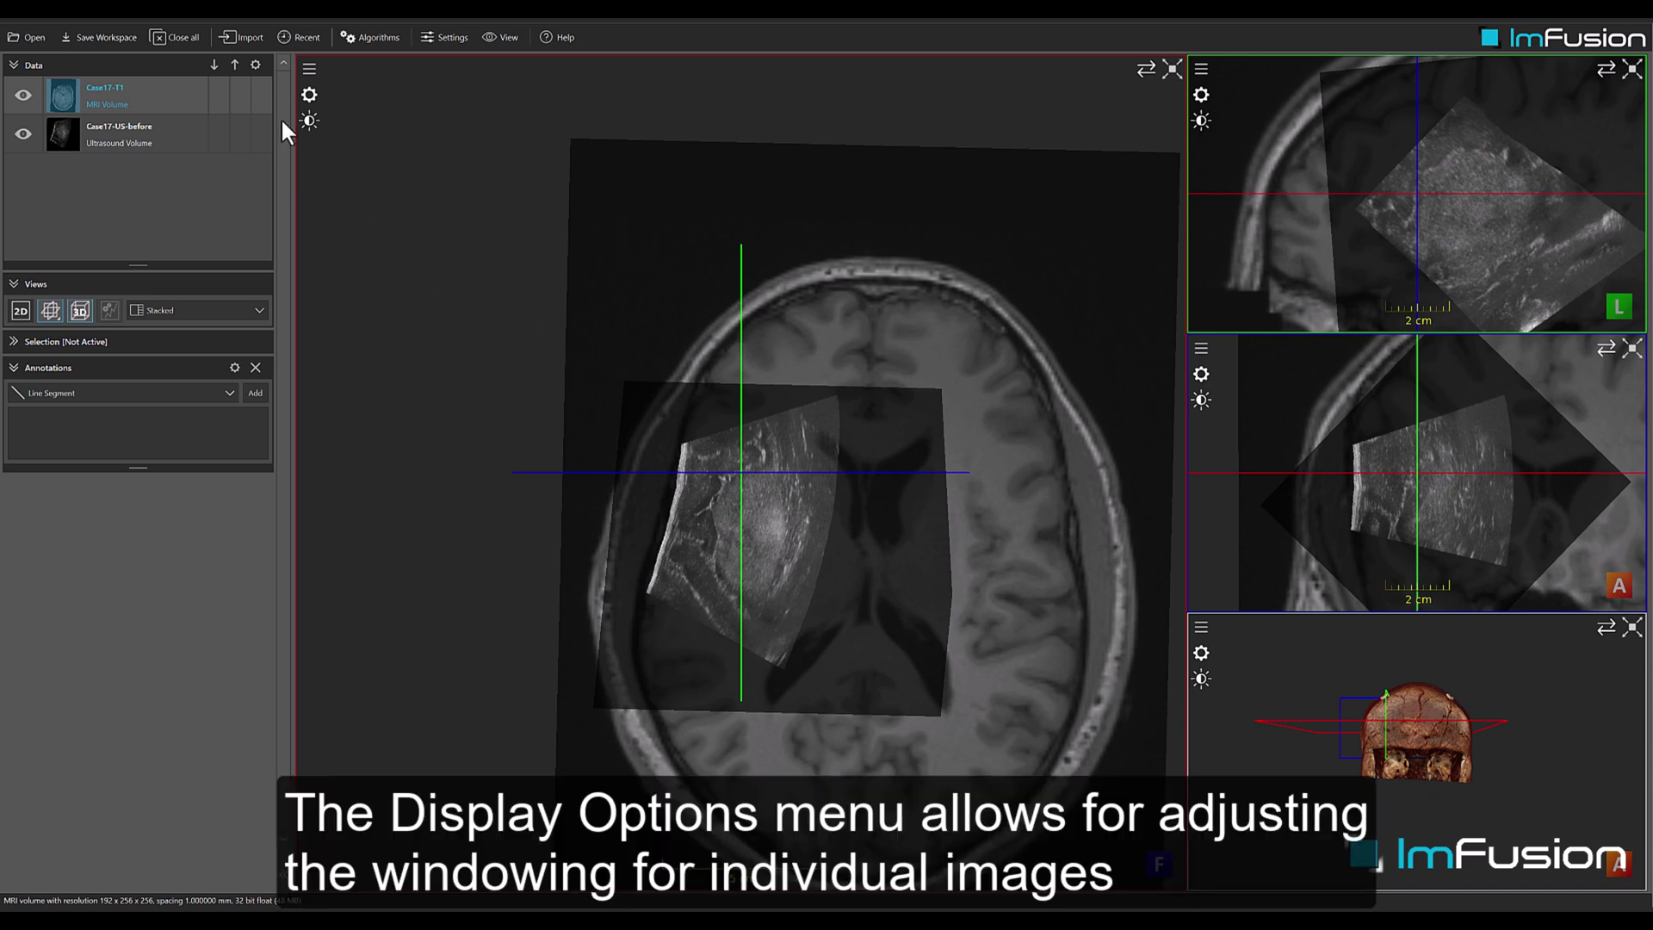
- In Display Options, narrow Case17-US-before's window, then reset it to image content
left_click(305, 123)
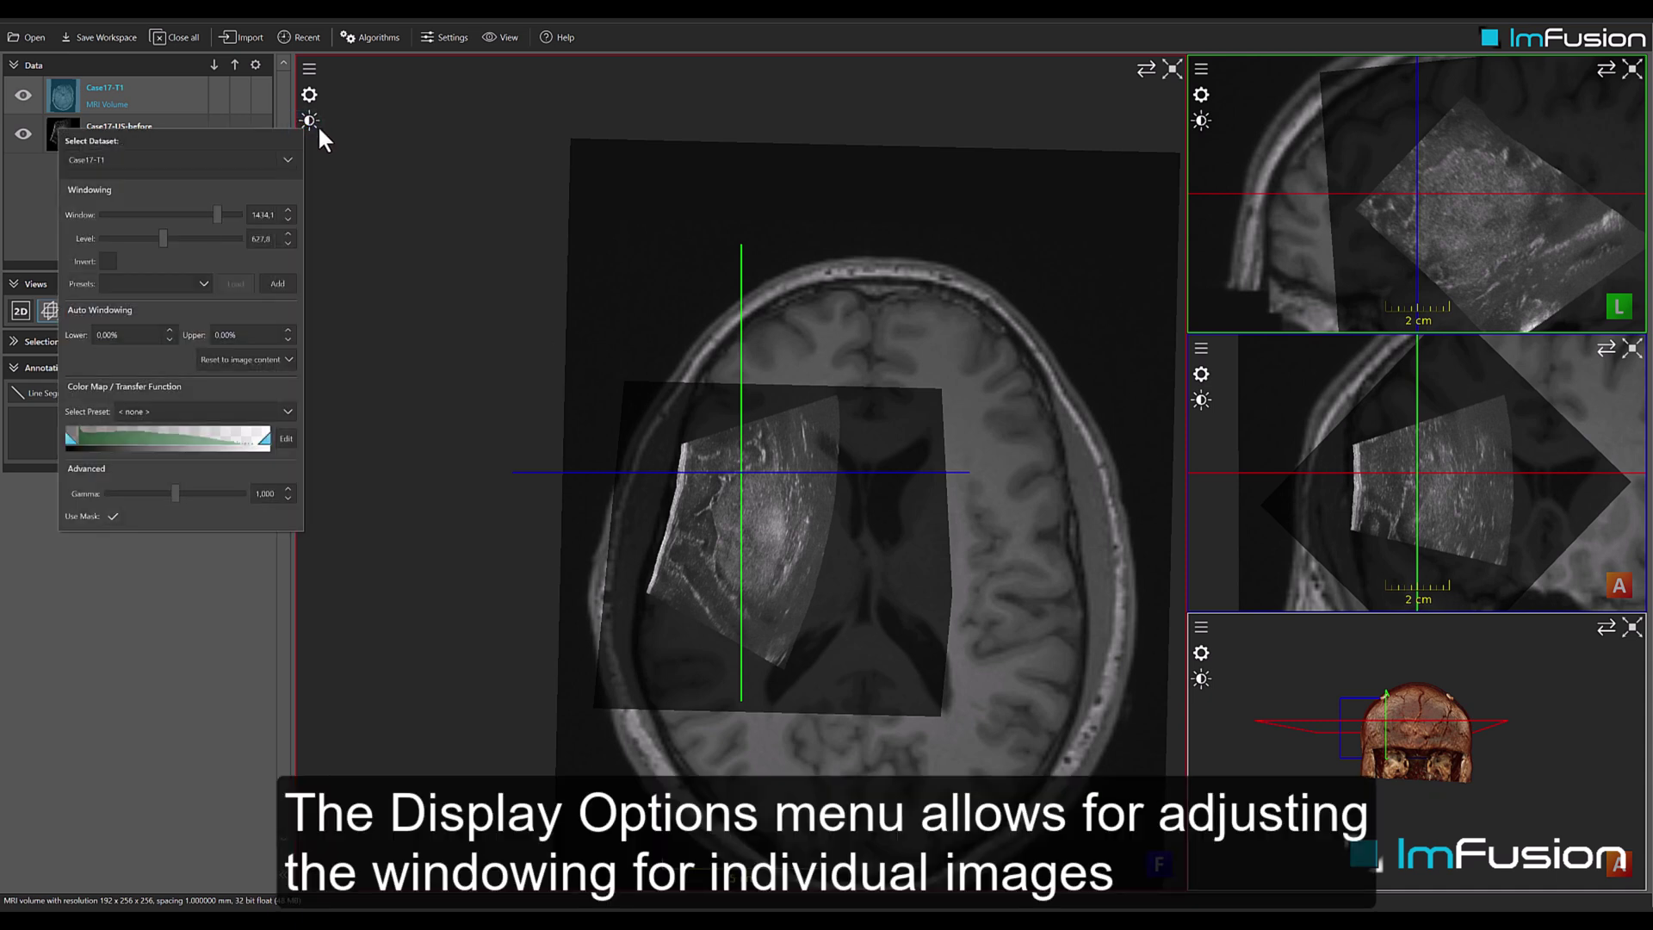
left_click(241, 164)
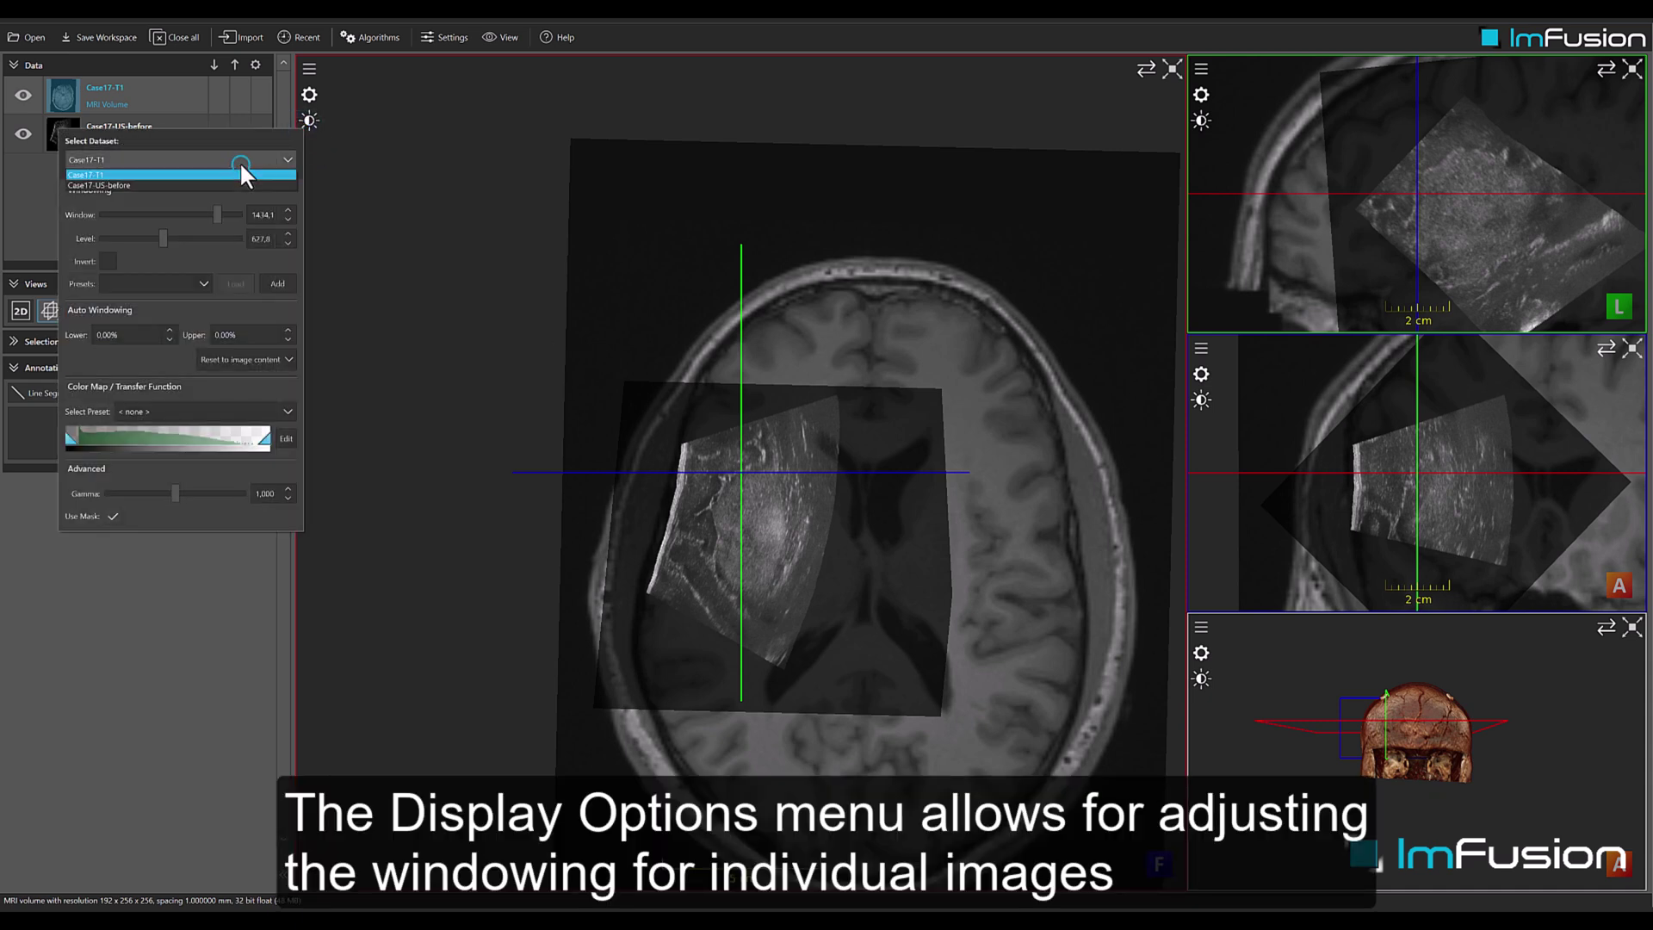
left_click(233, 183)
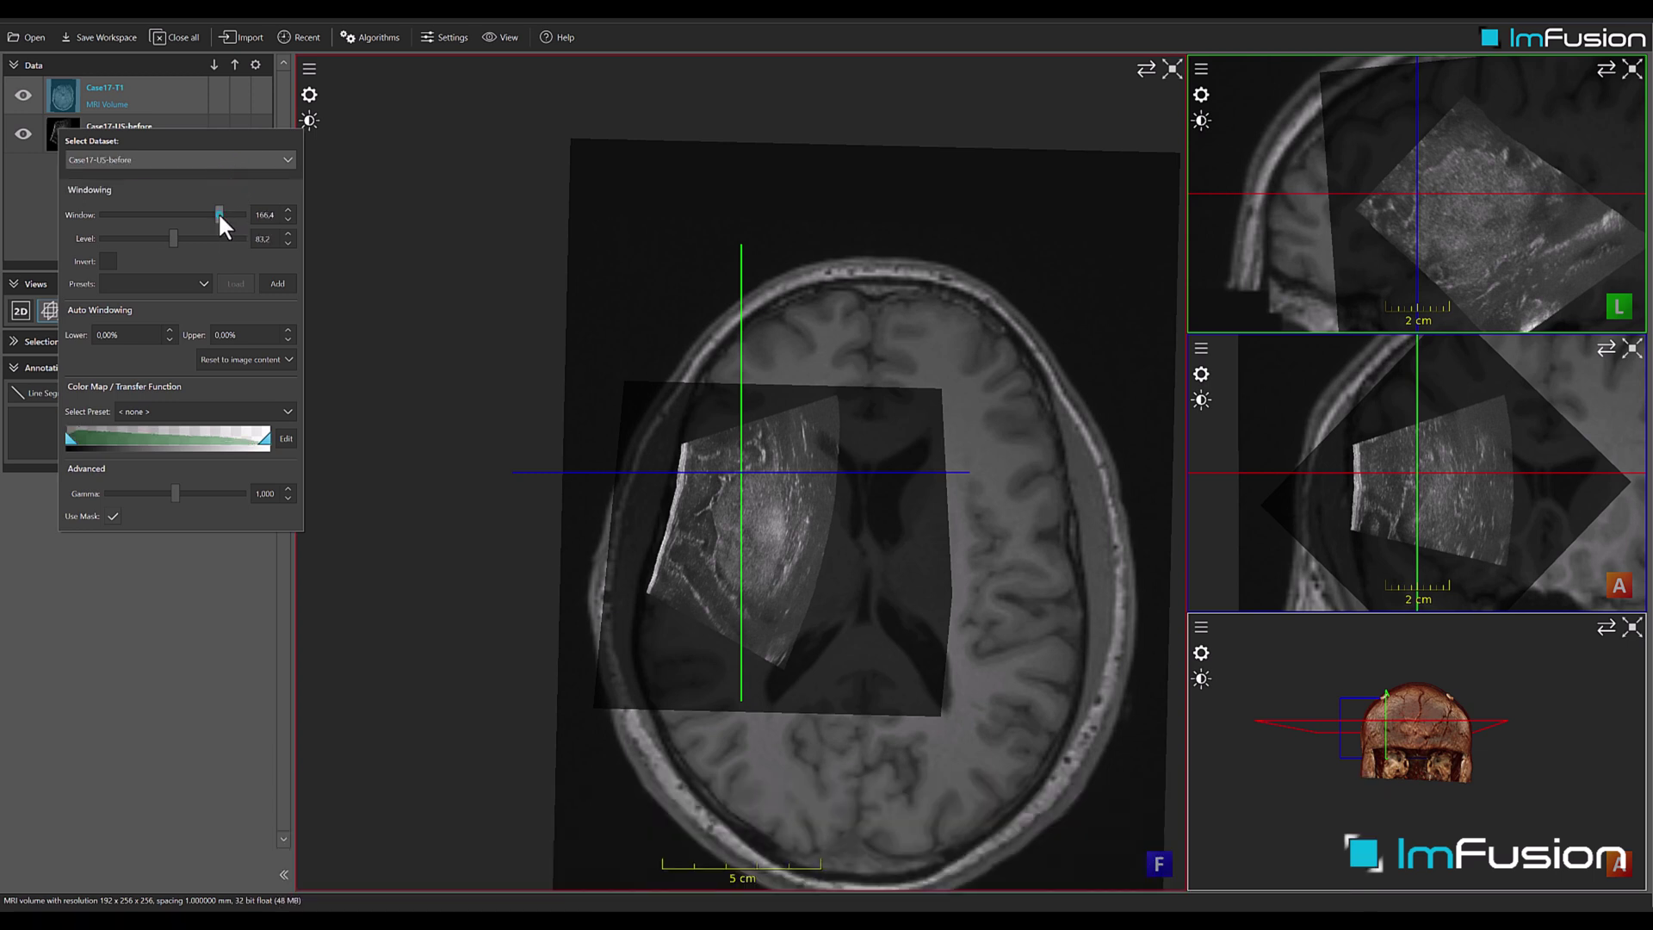
mouse_move(218, 212)
left_mouse_down()
mouse_move(128, 210)
mouse_move(207, 215)
mouse_move(192, 236)
mouse_move(214, 238)
mouse_move(135, 237)
mouse_move(157, 241)
left_mouse_up()
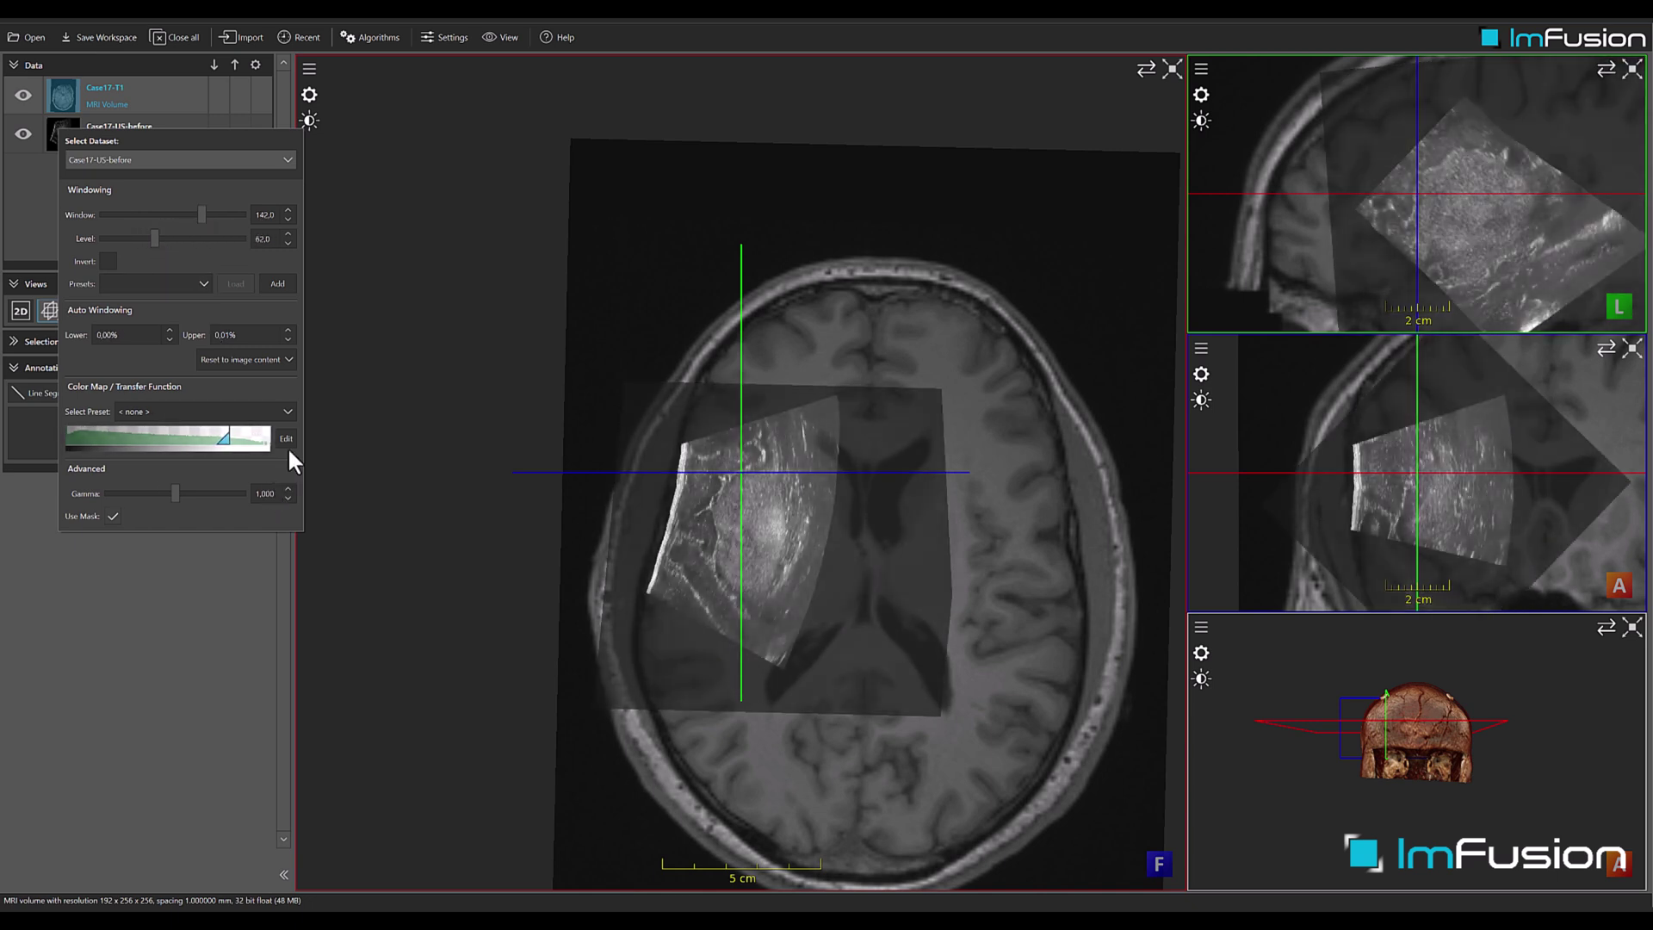
left_click(281, 363)
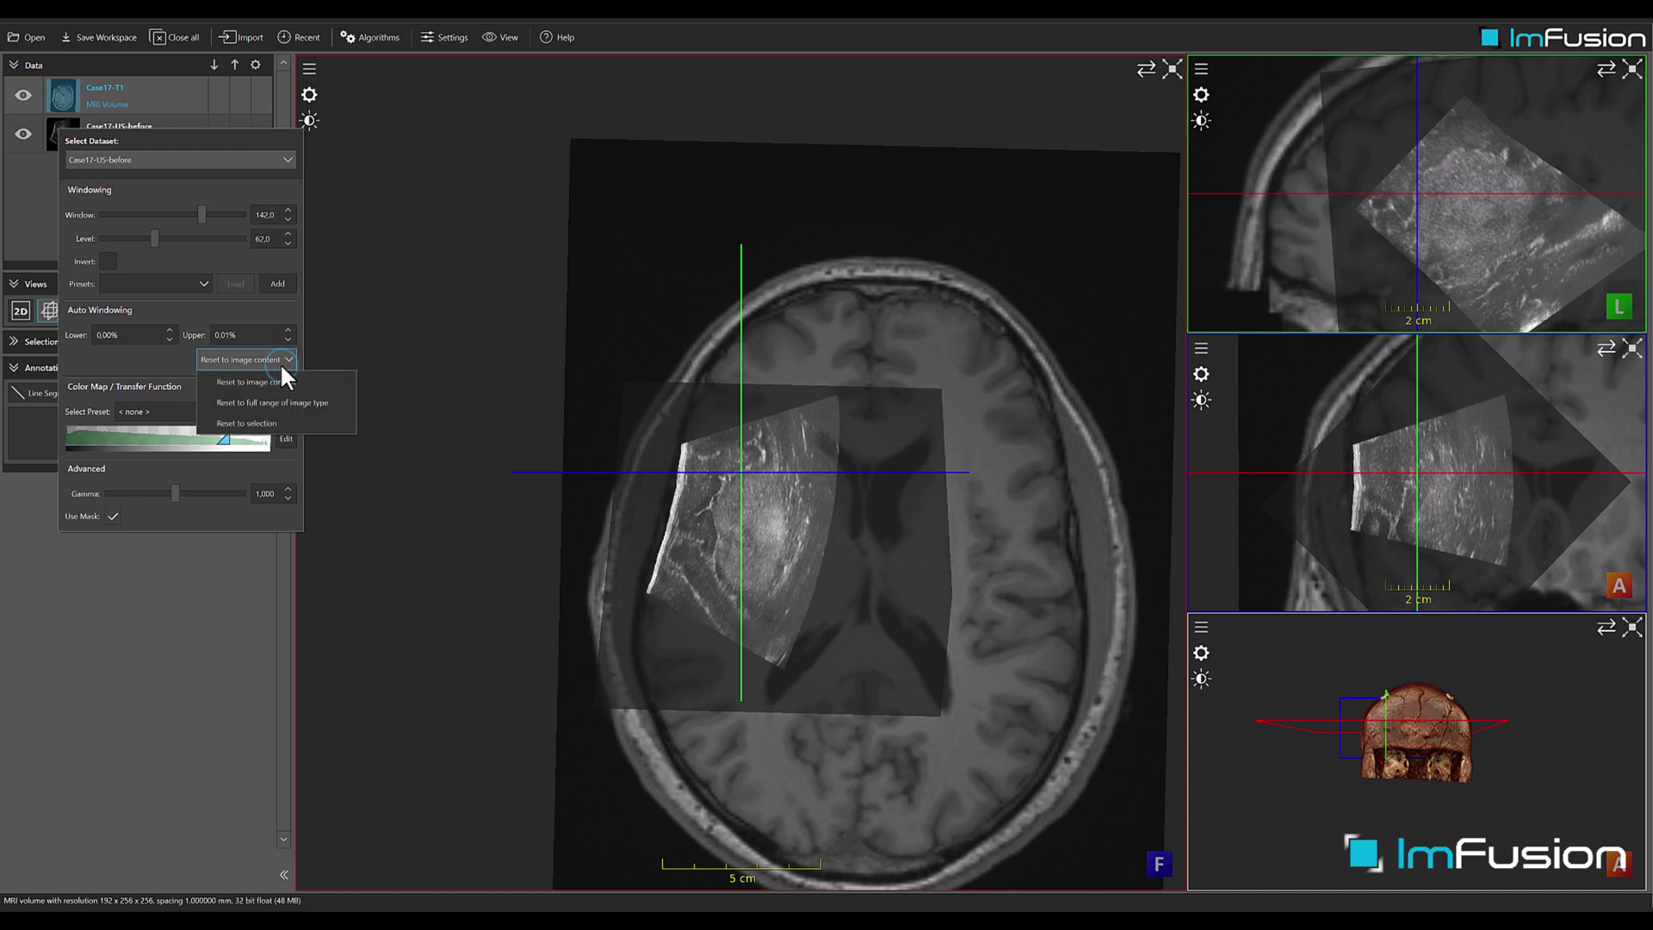
left_click(277, 381)
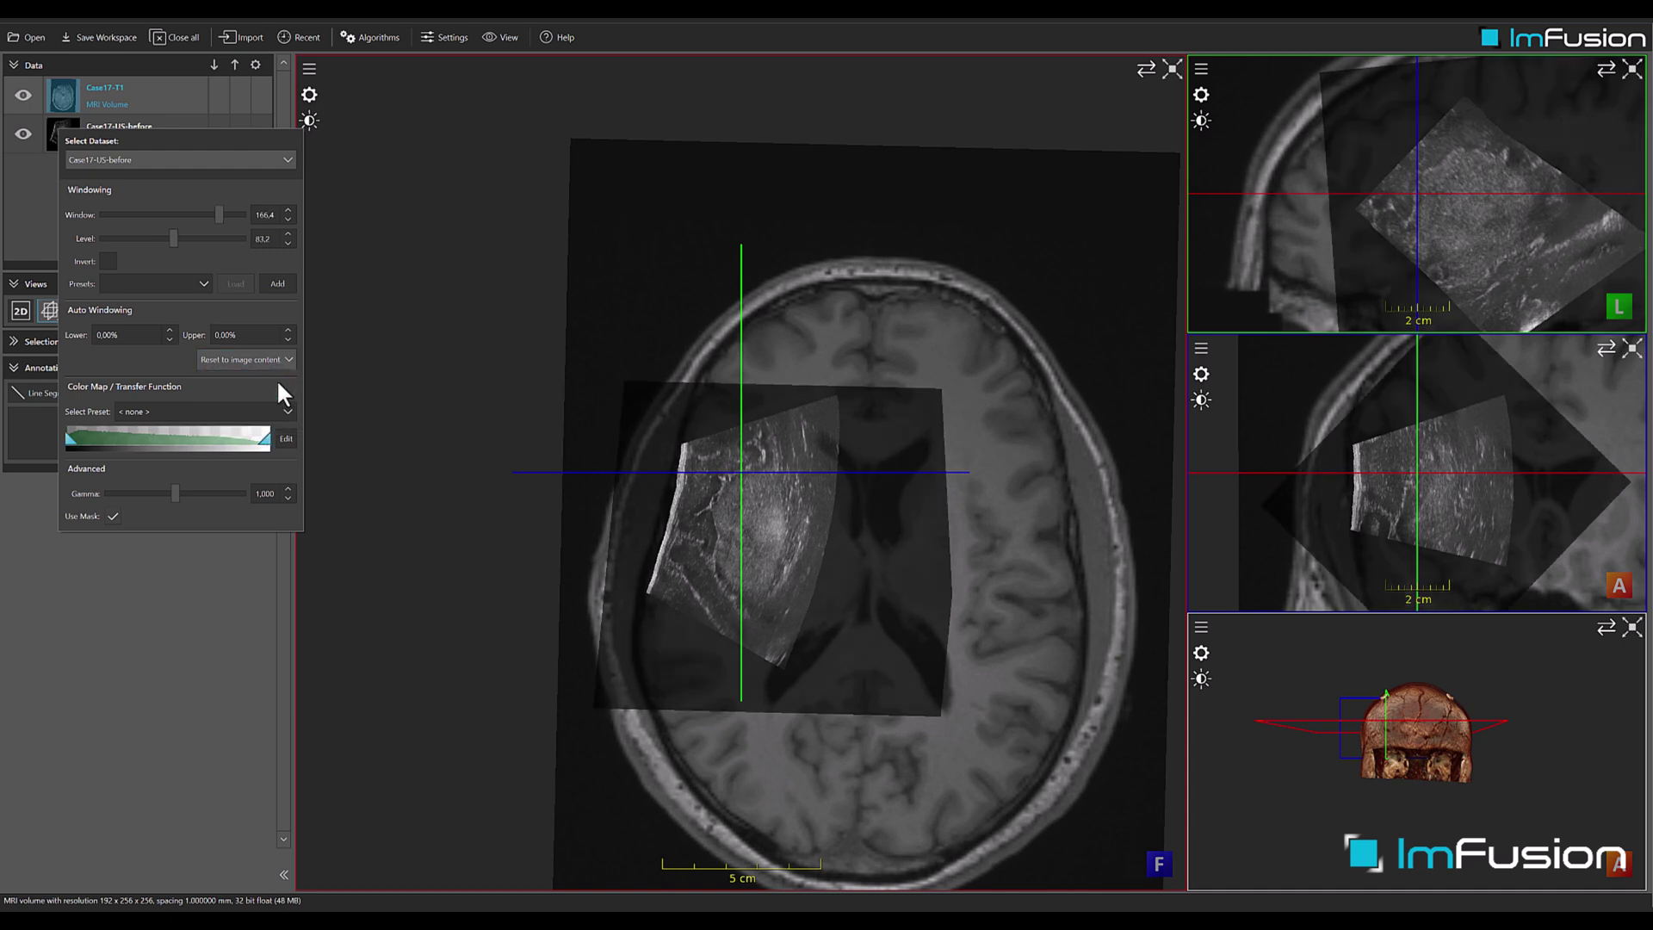
- Tweak the Upper value so the ultrasound ends at window 166.4, level 83.2, and close the popup
scroll(262, 334, "up", 2)
scroll(263, 334, "up", 2)
scroll(263, 334, "down", 4)
scroll(264, 334, "up", 4)
scroll(267, 338, "down", 4)
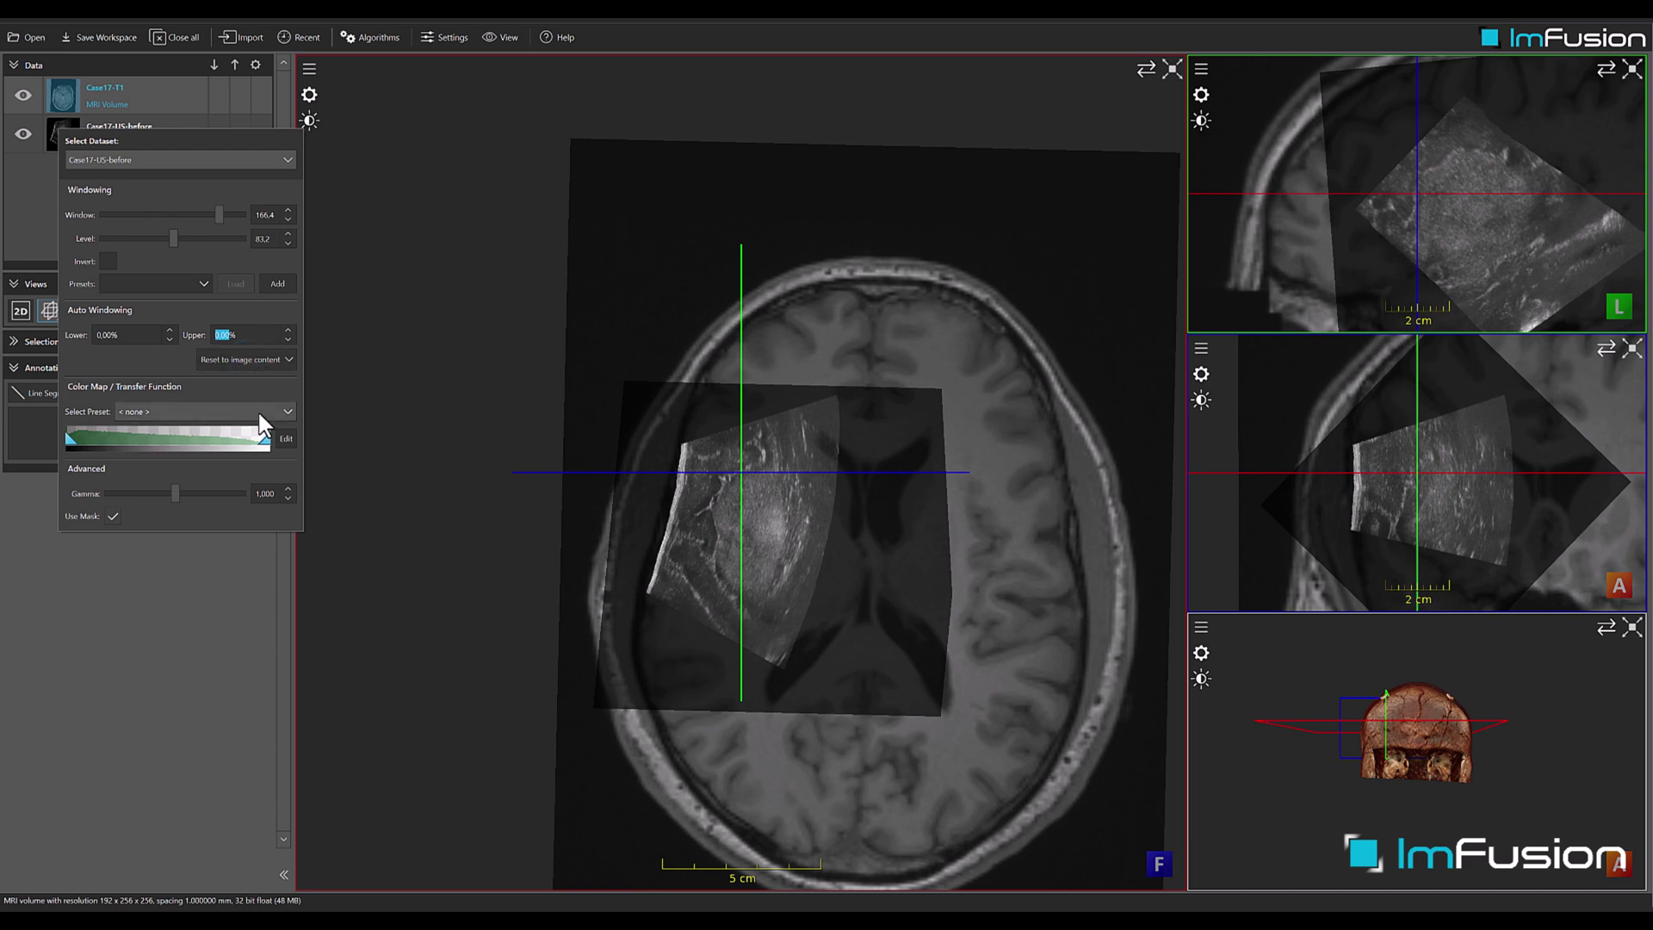
left_click(813, 360)
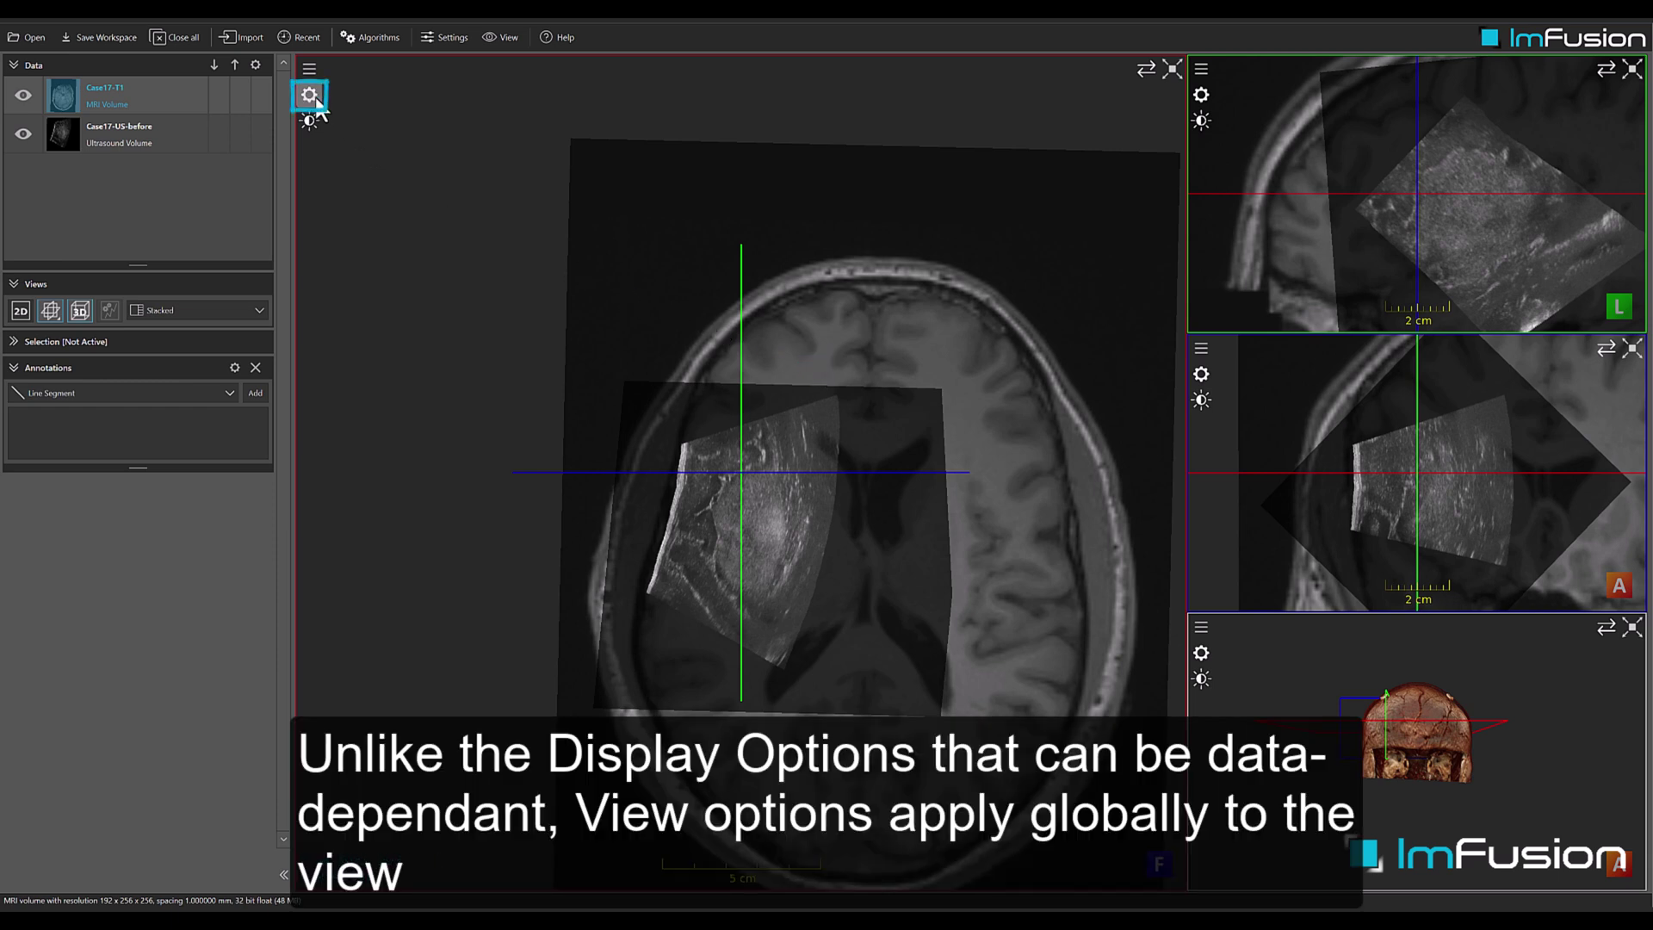
- Set the view's blending mode to Color Blending and lower the blending factor for a translucent red overlay
left_click(312, 97)
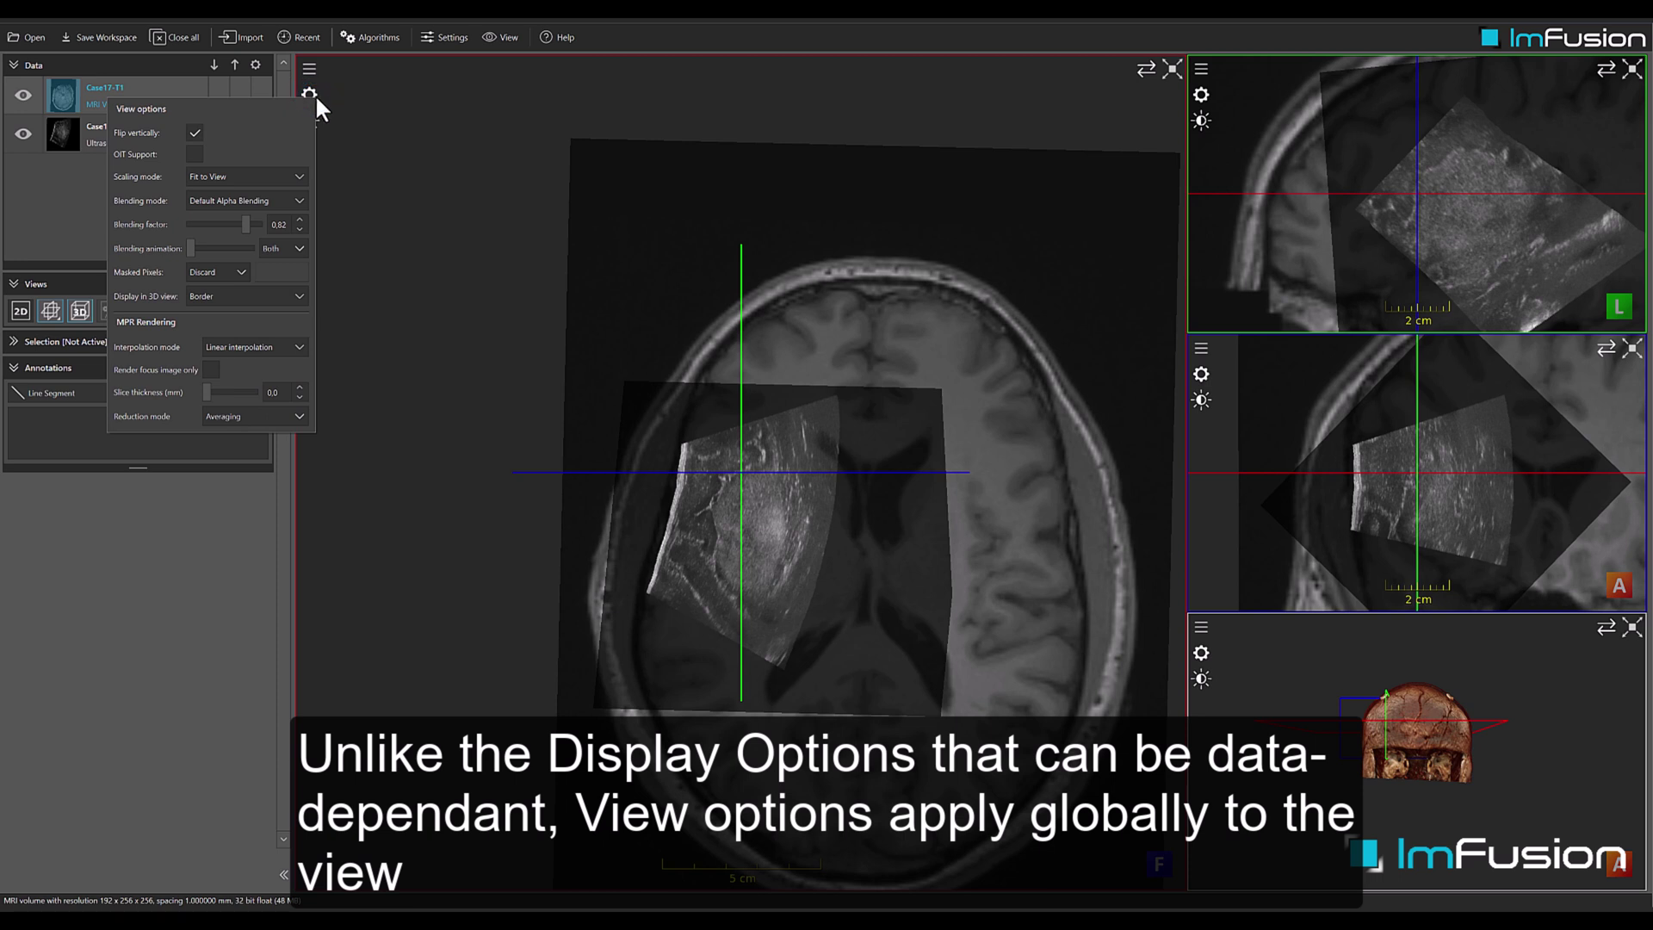
left_click(301, 202)
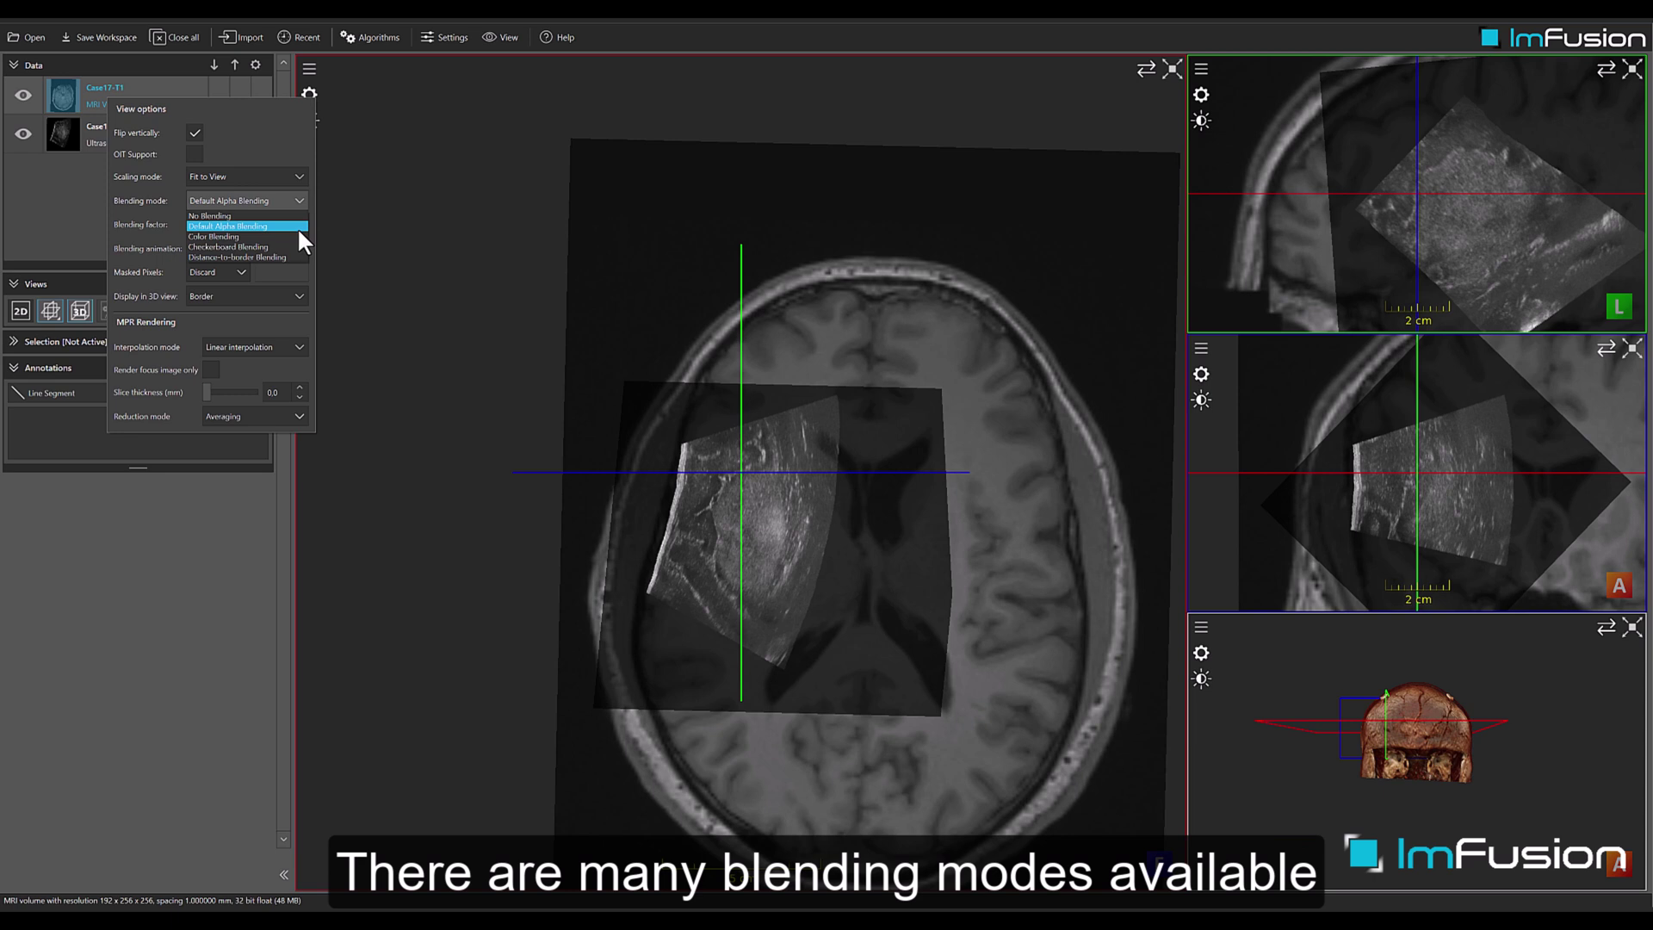
left_click(292, 237)
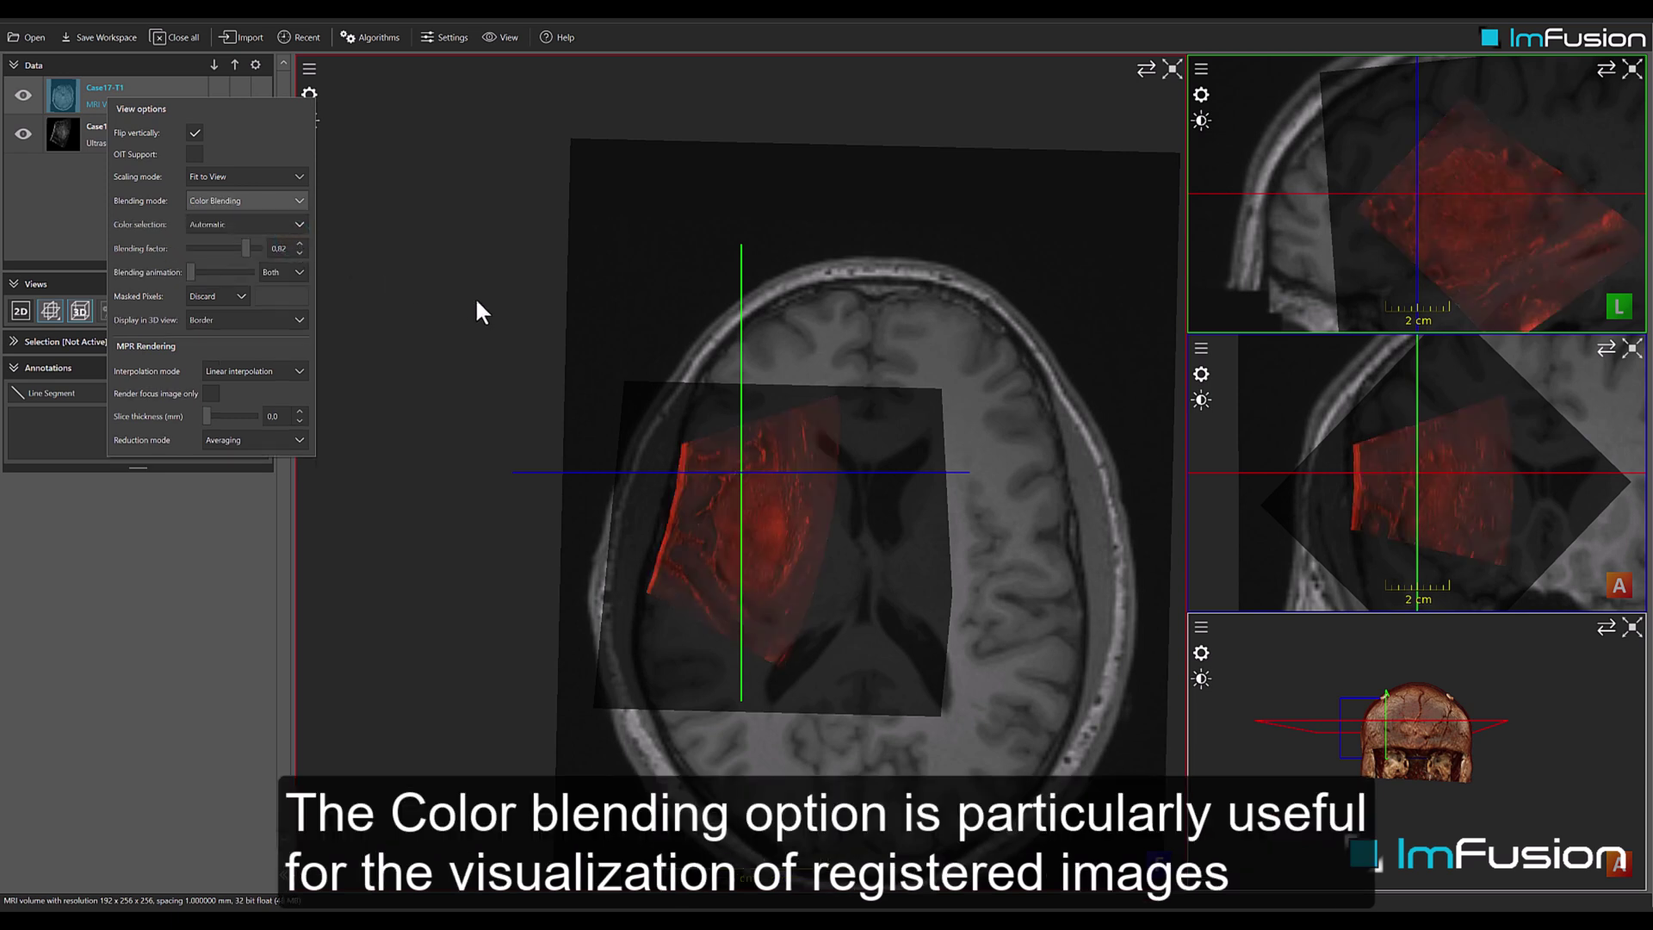
left_click(802, 353)
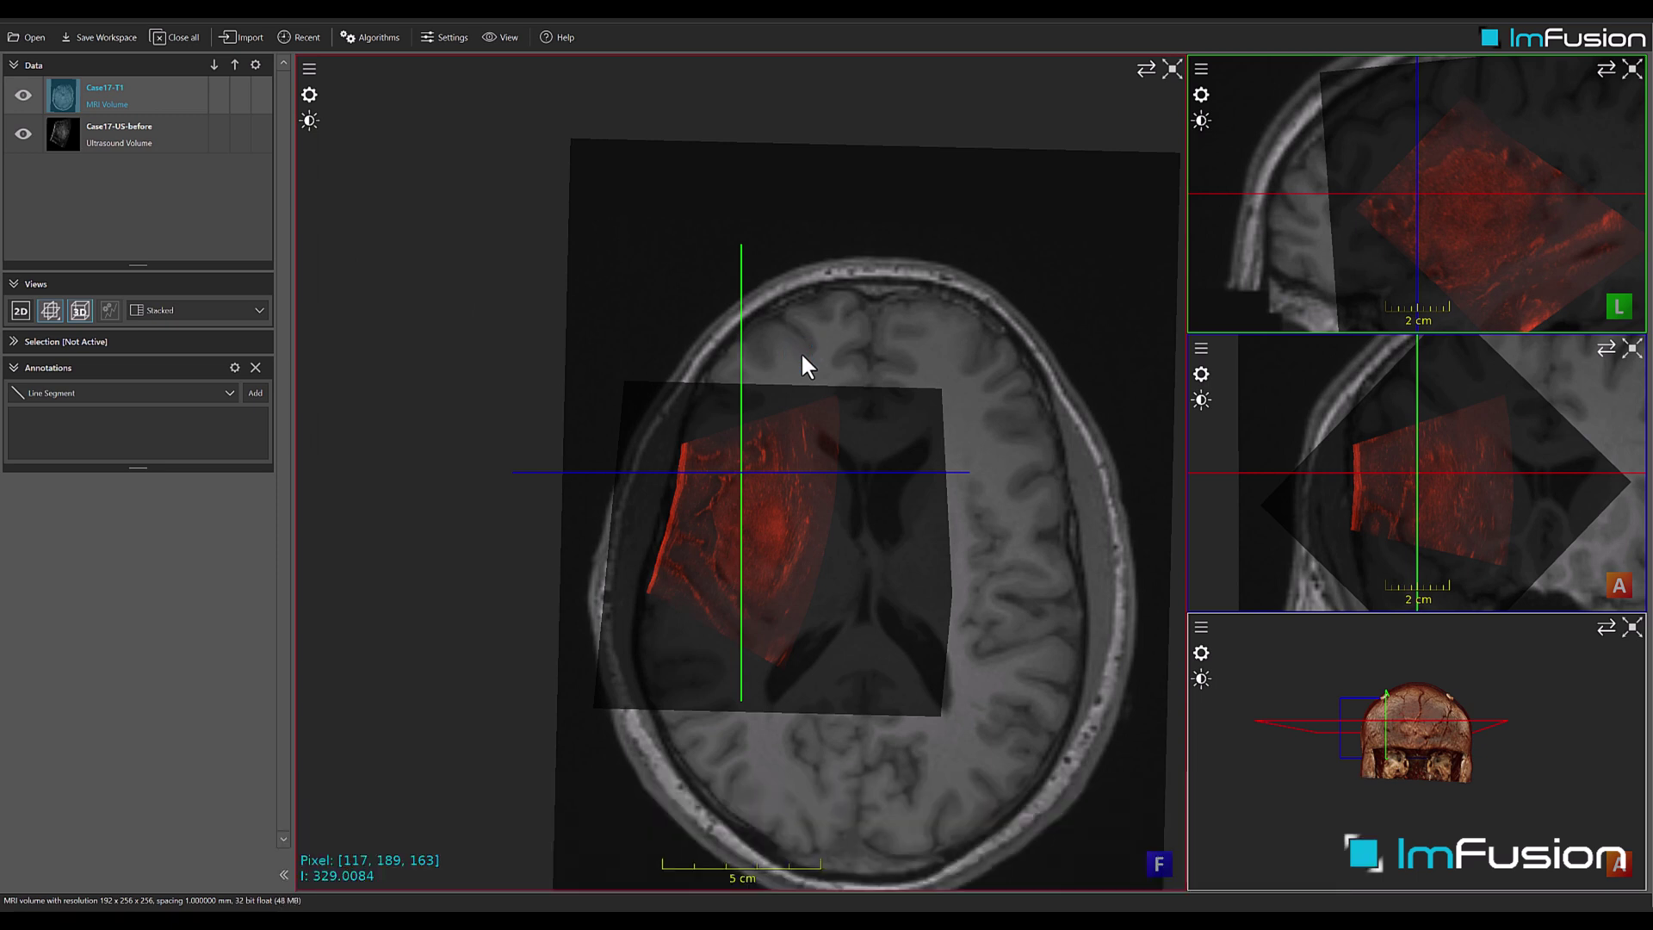
left_click_drag(751, 349, 840, 411, "alt")
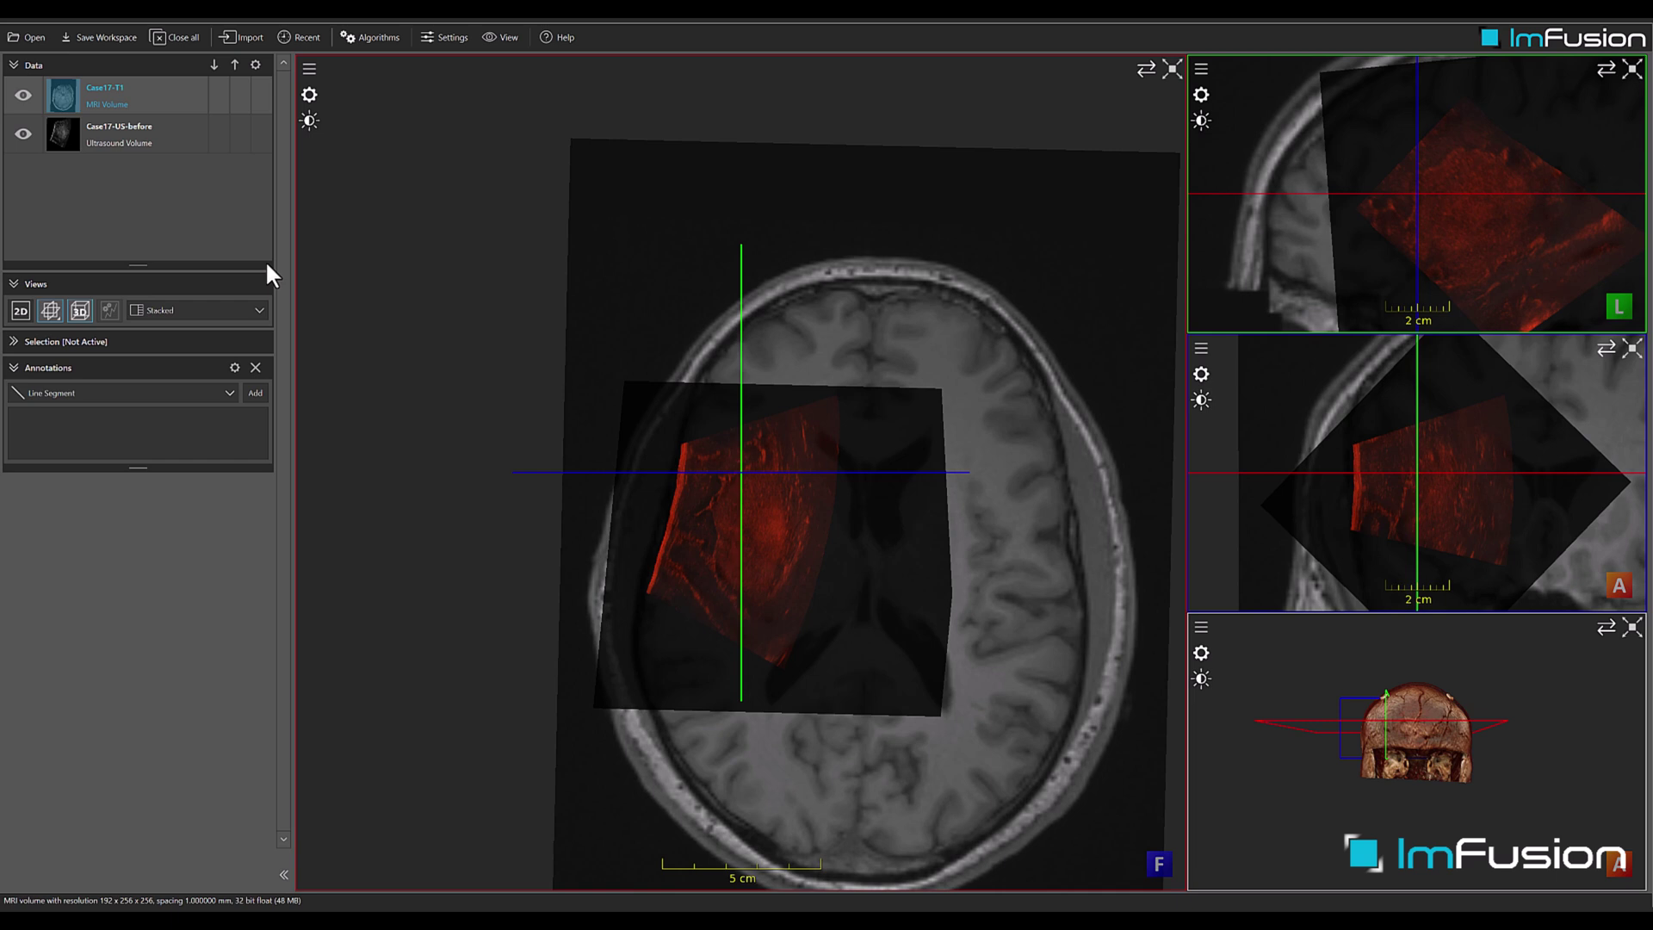
- Show only Case17-US-before, add an Intensity Mask at 0.00 through Edit Mask, and zoom out
left_click(189, 142)
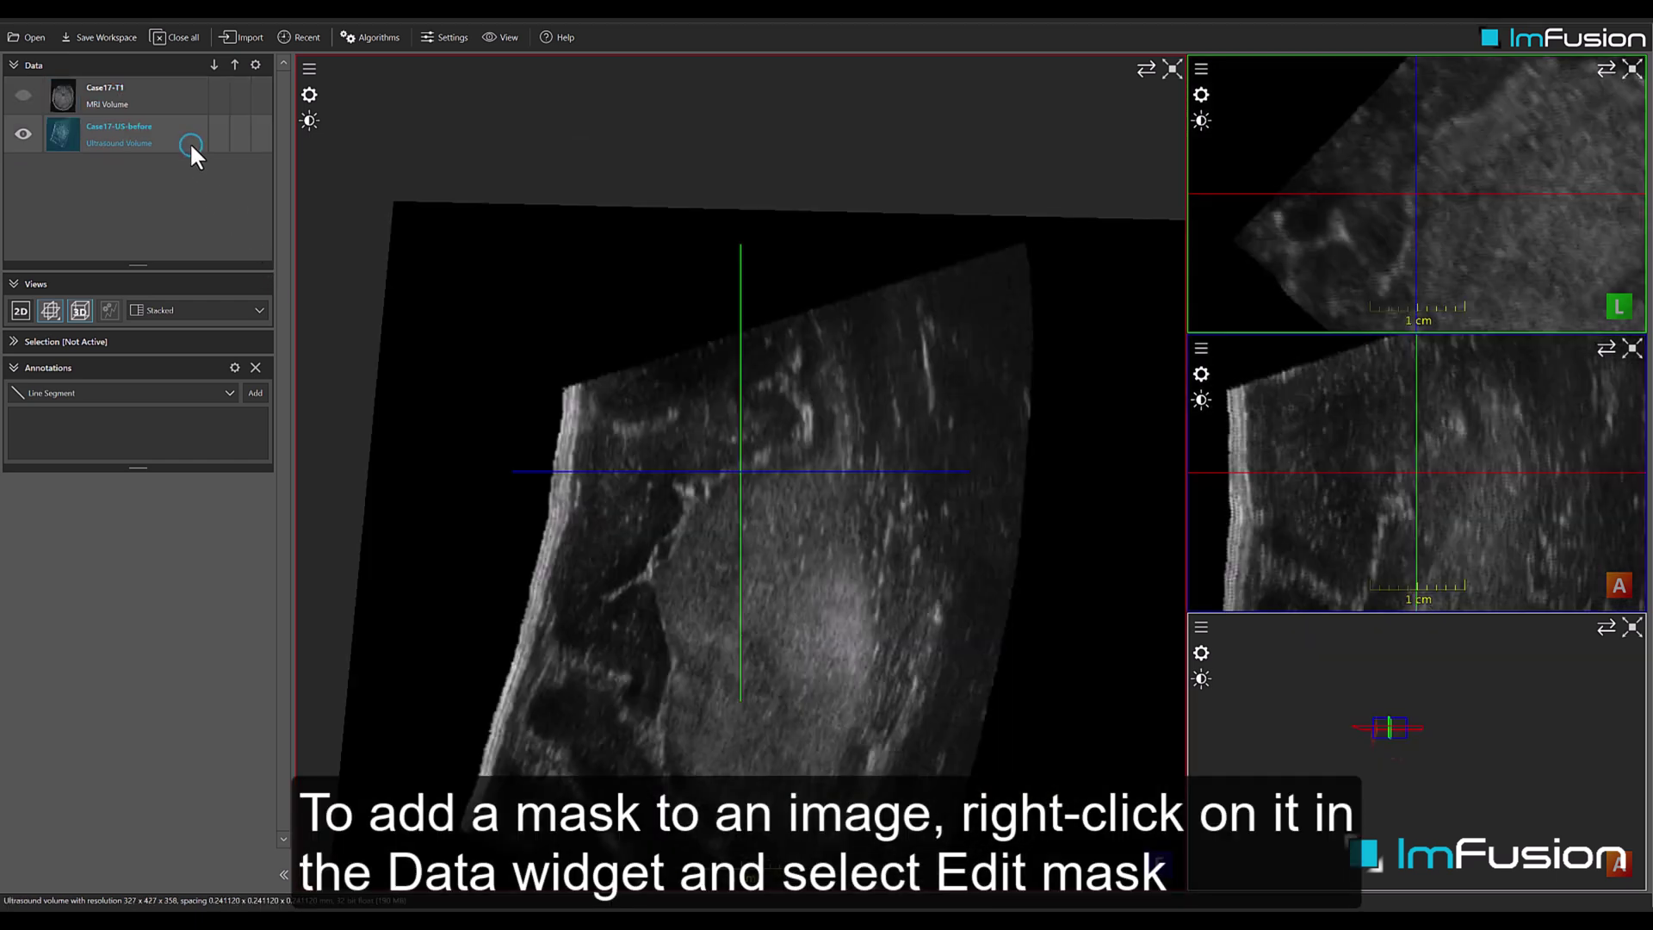
right_click(193, 155)
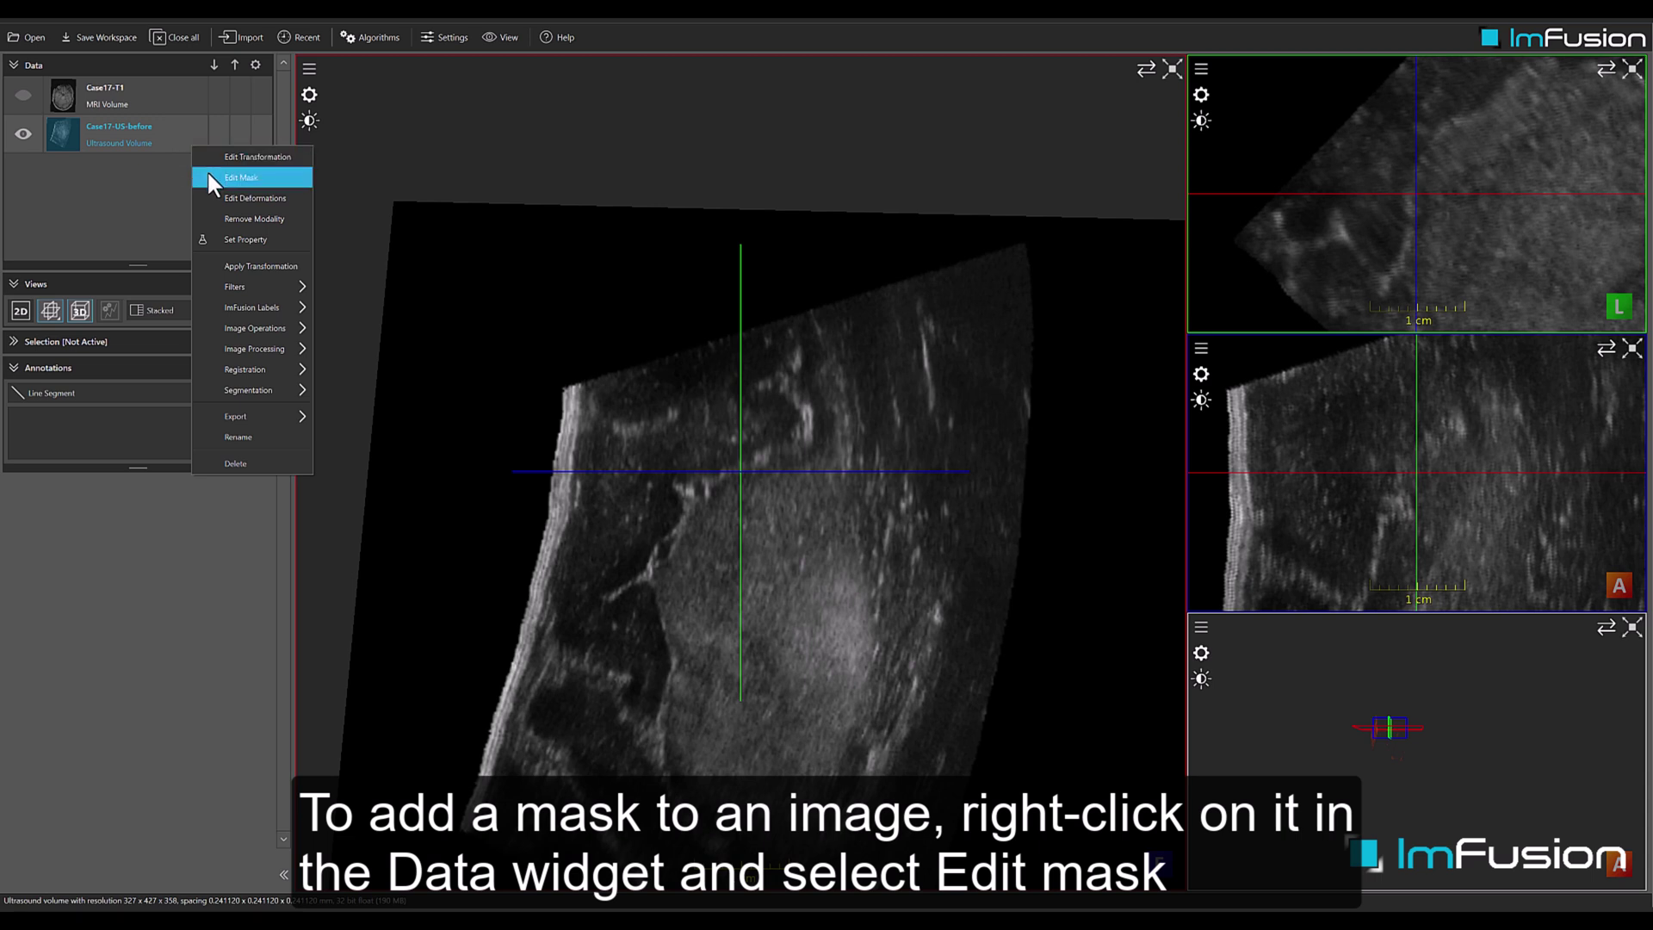
left_click(208, 175)
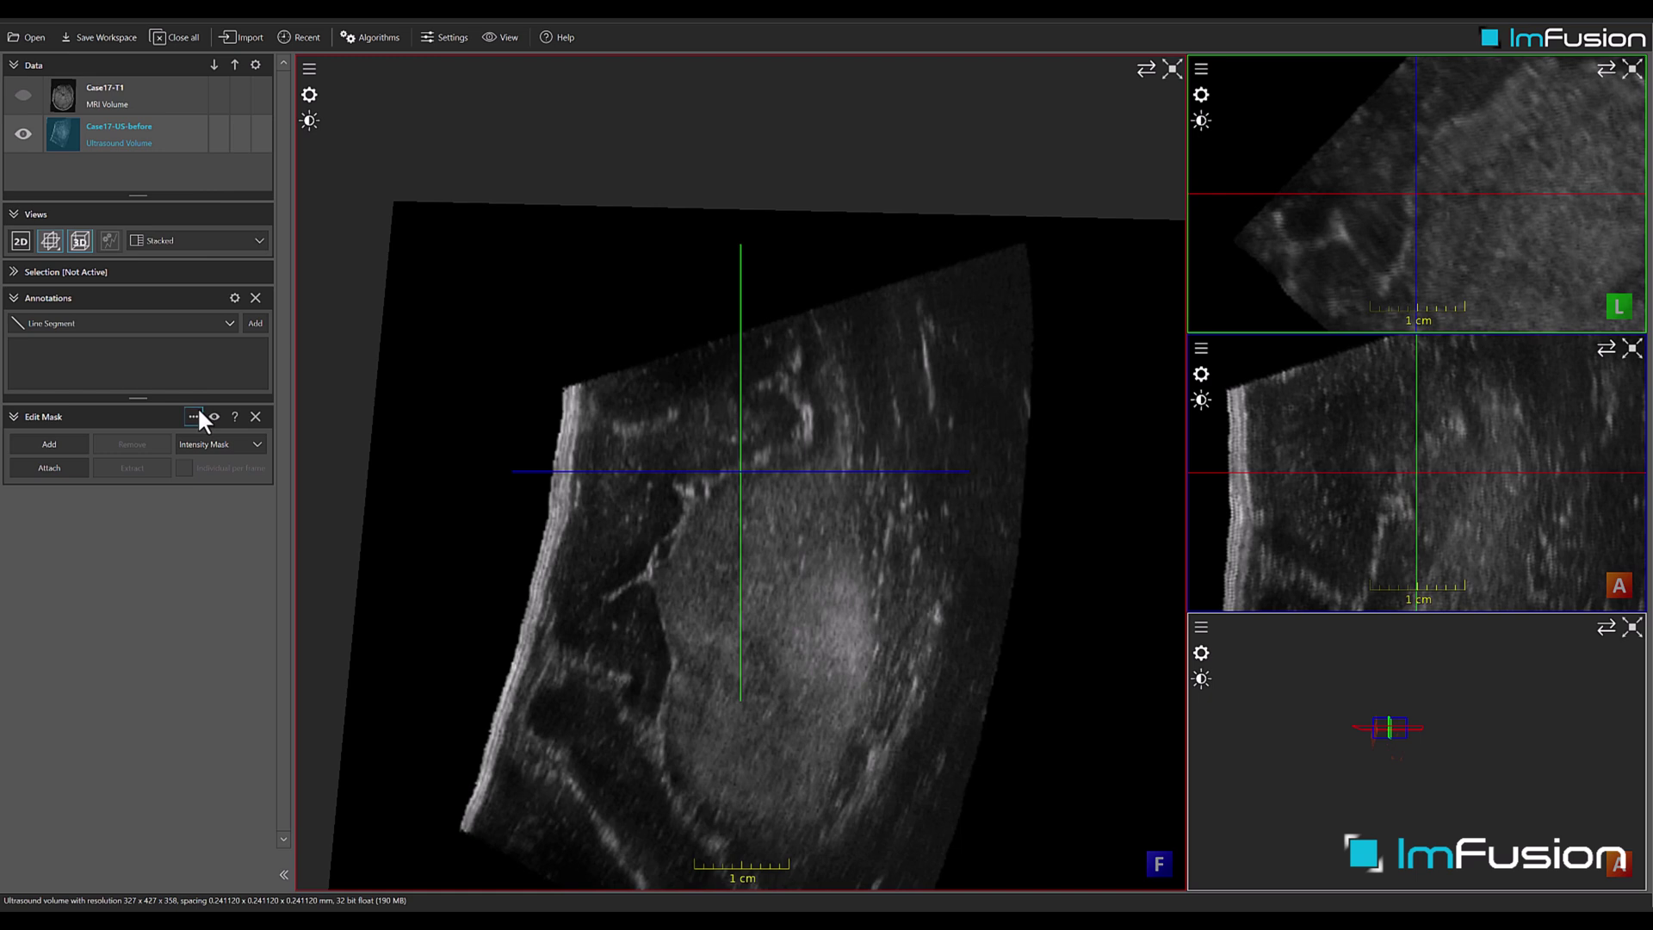
left_click(69, 446)
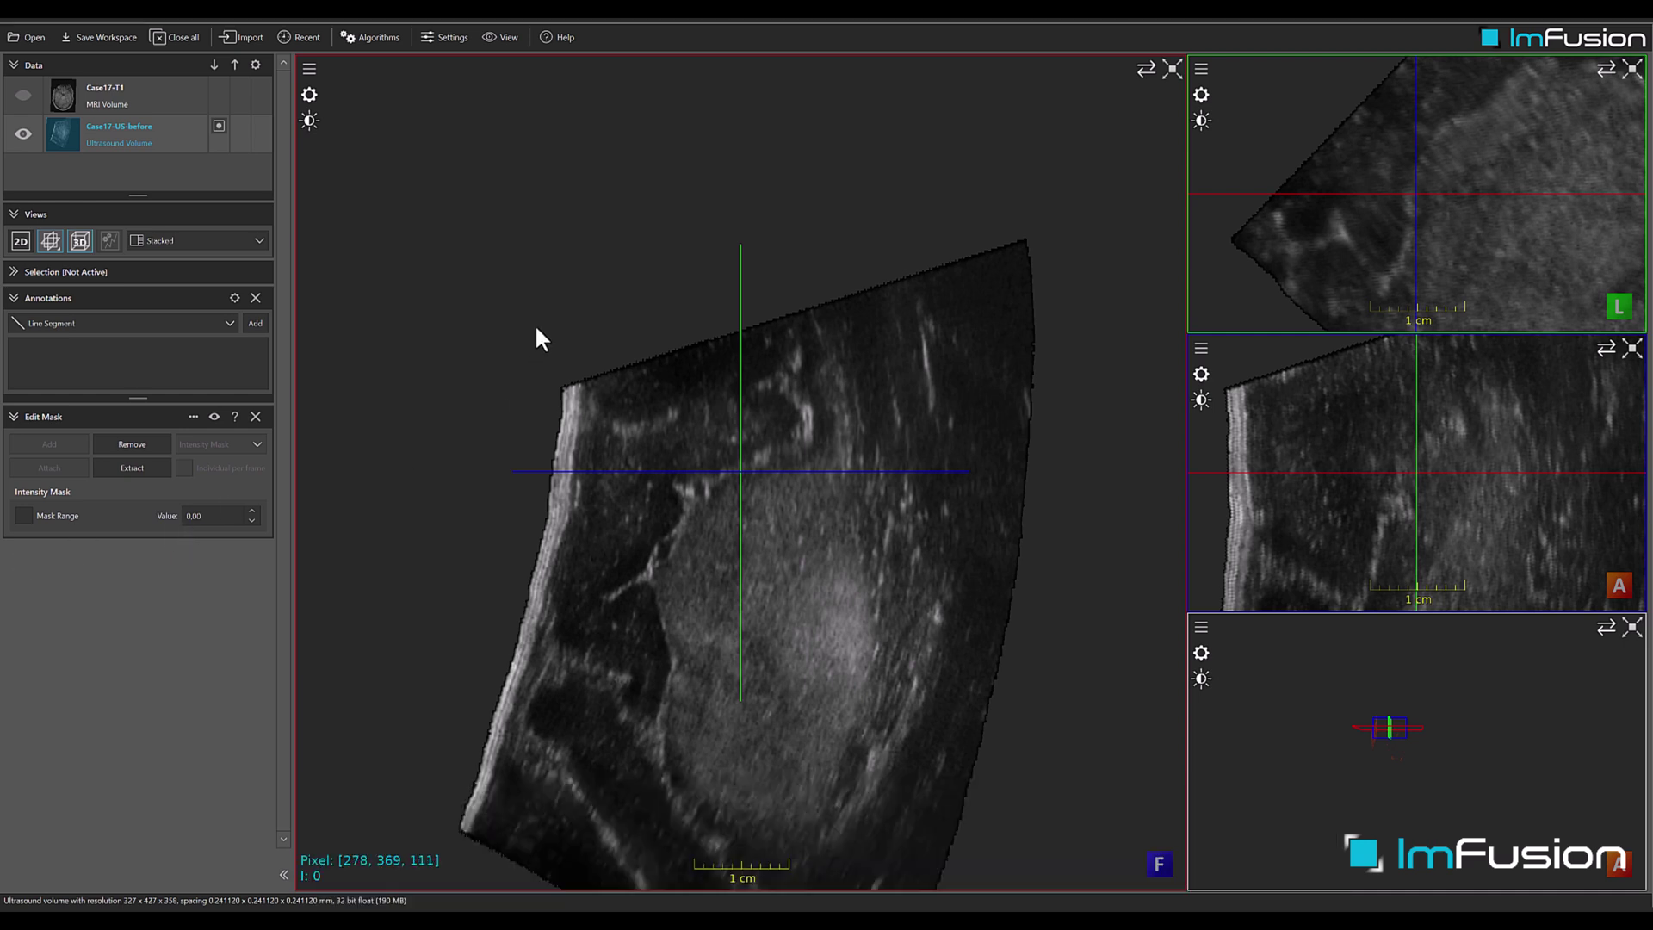
right_click_drag(533, 328, 530, 356)
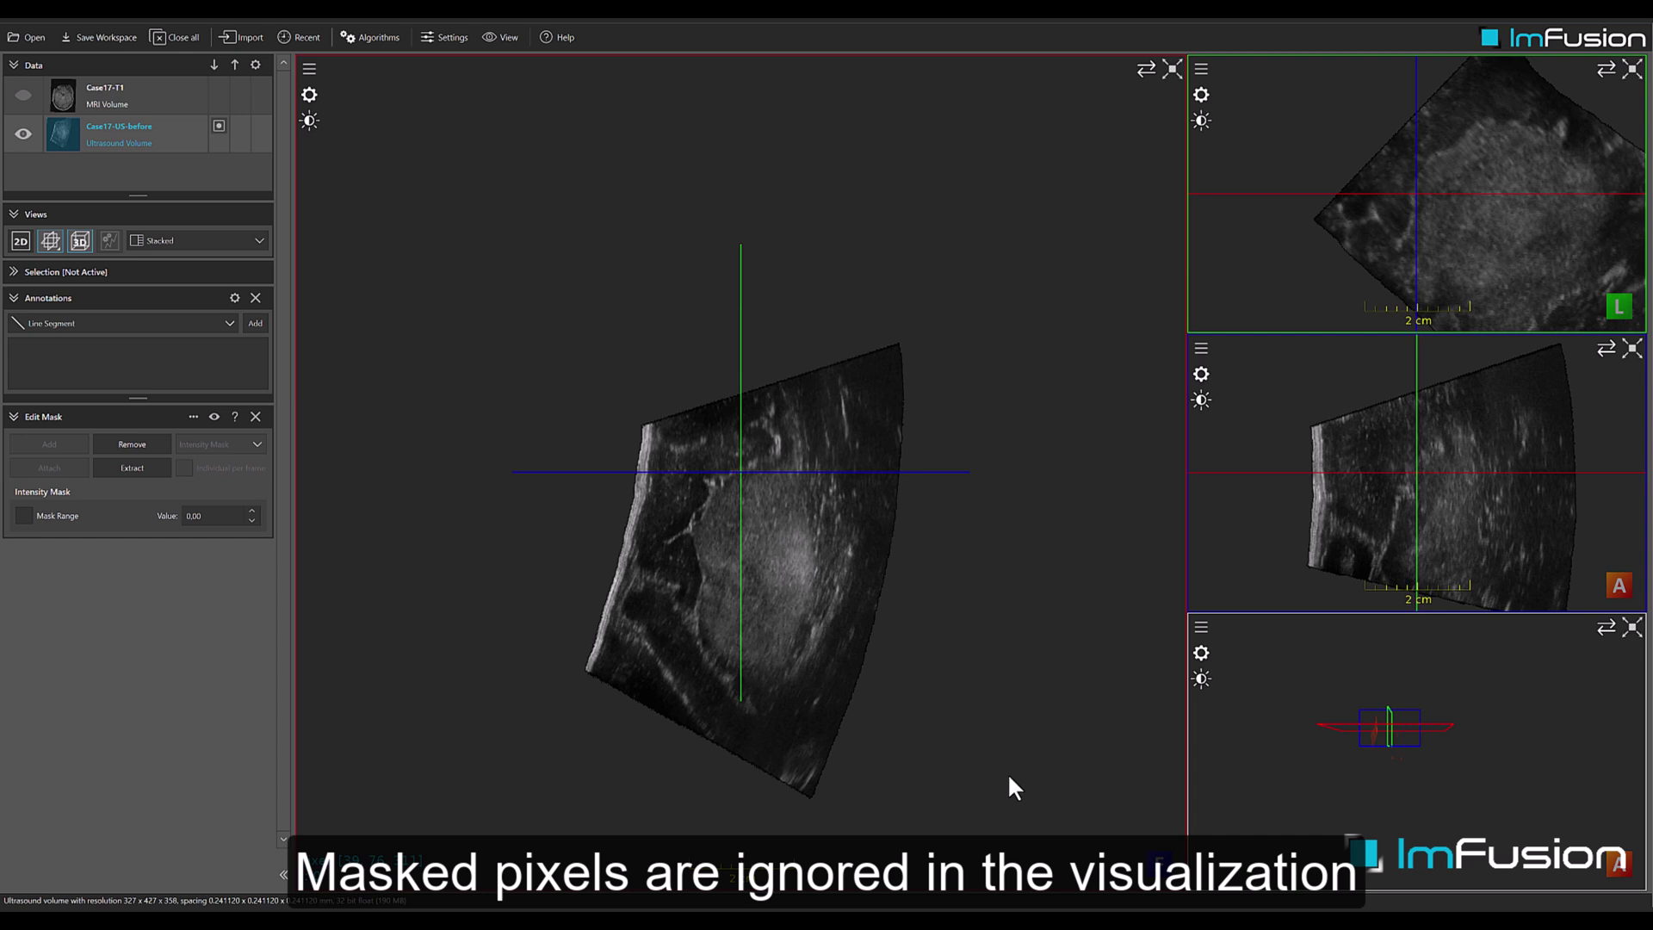
- Show Case17-T1 with Case17-US-before, make the red overlay translucent, and scroll through sagittal and coronal slices
left_click(172, 91)
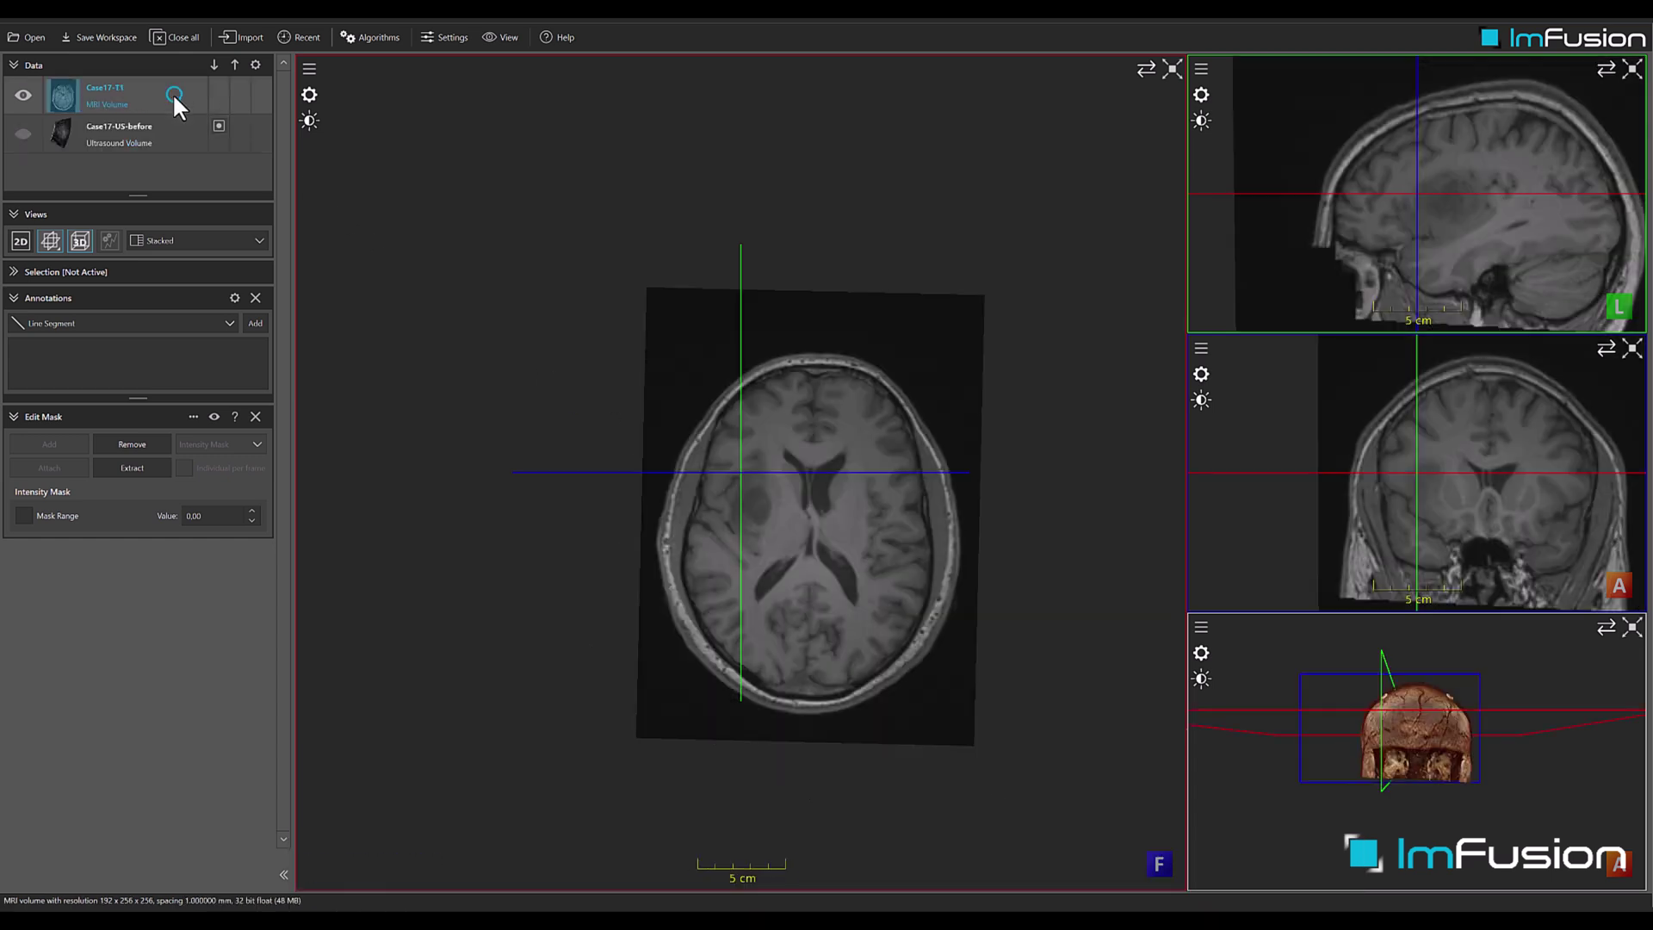
left_click(179, 132, "ctrl")
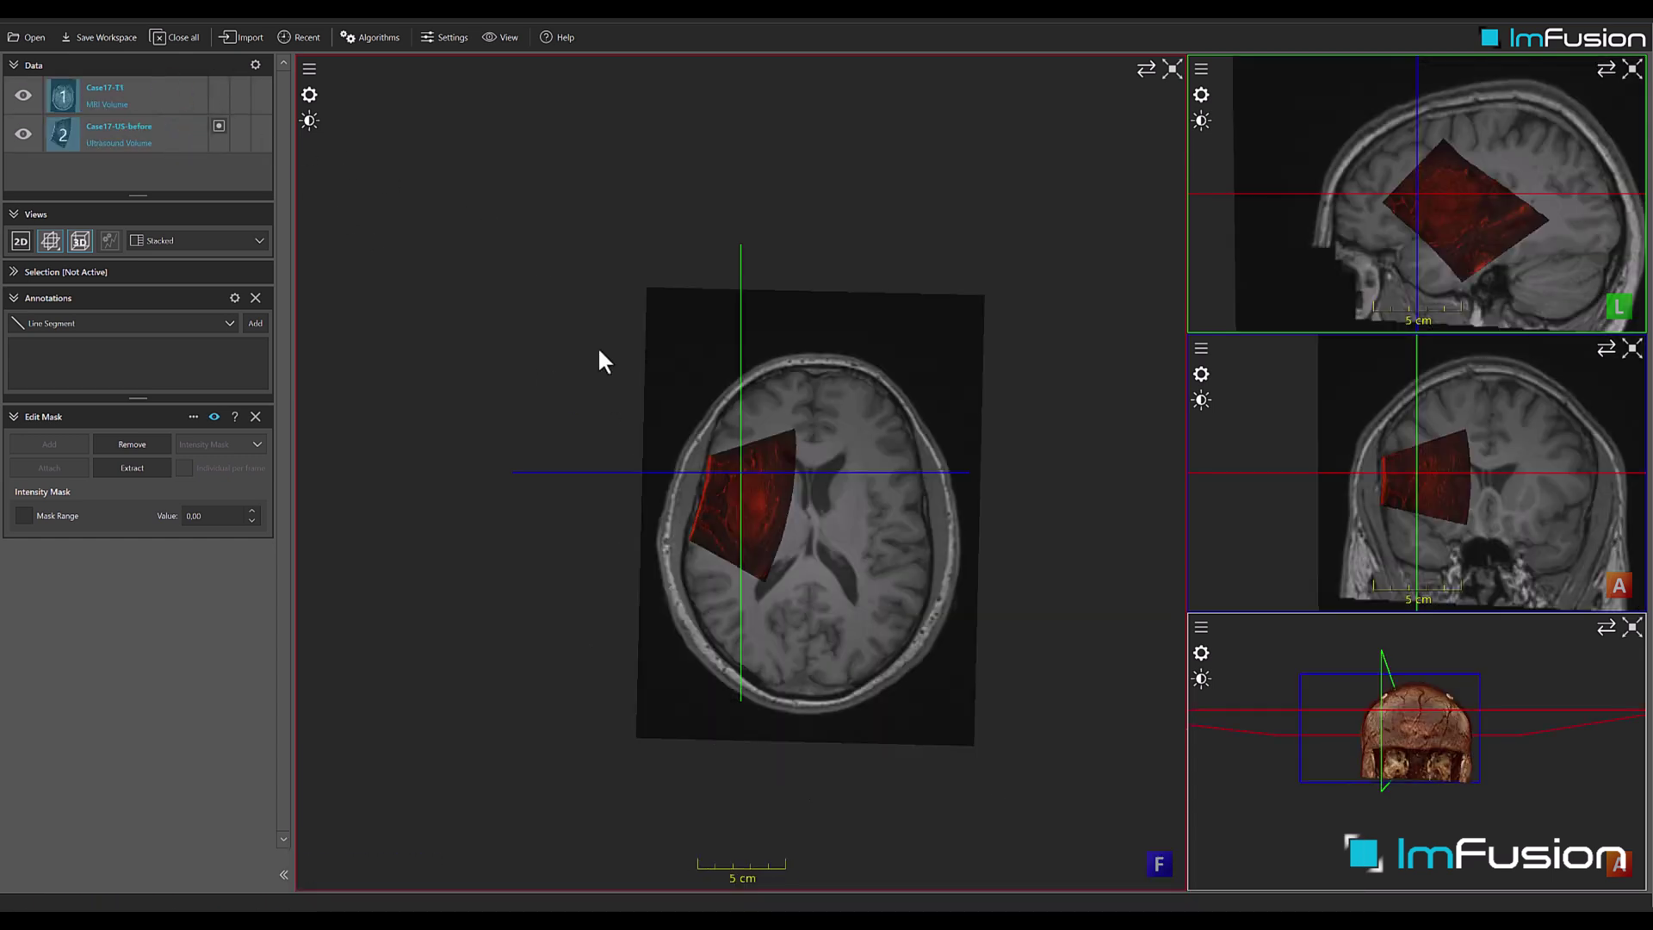
left_click_drag(921, 590, 803, 609)
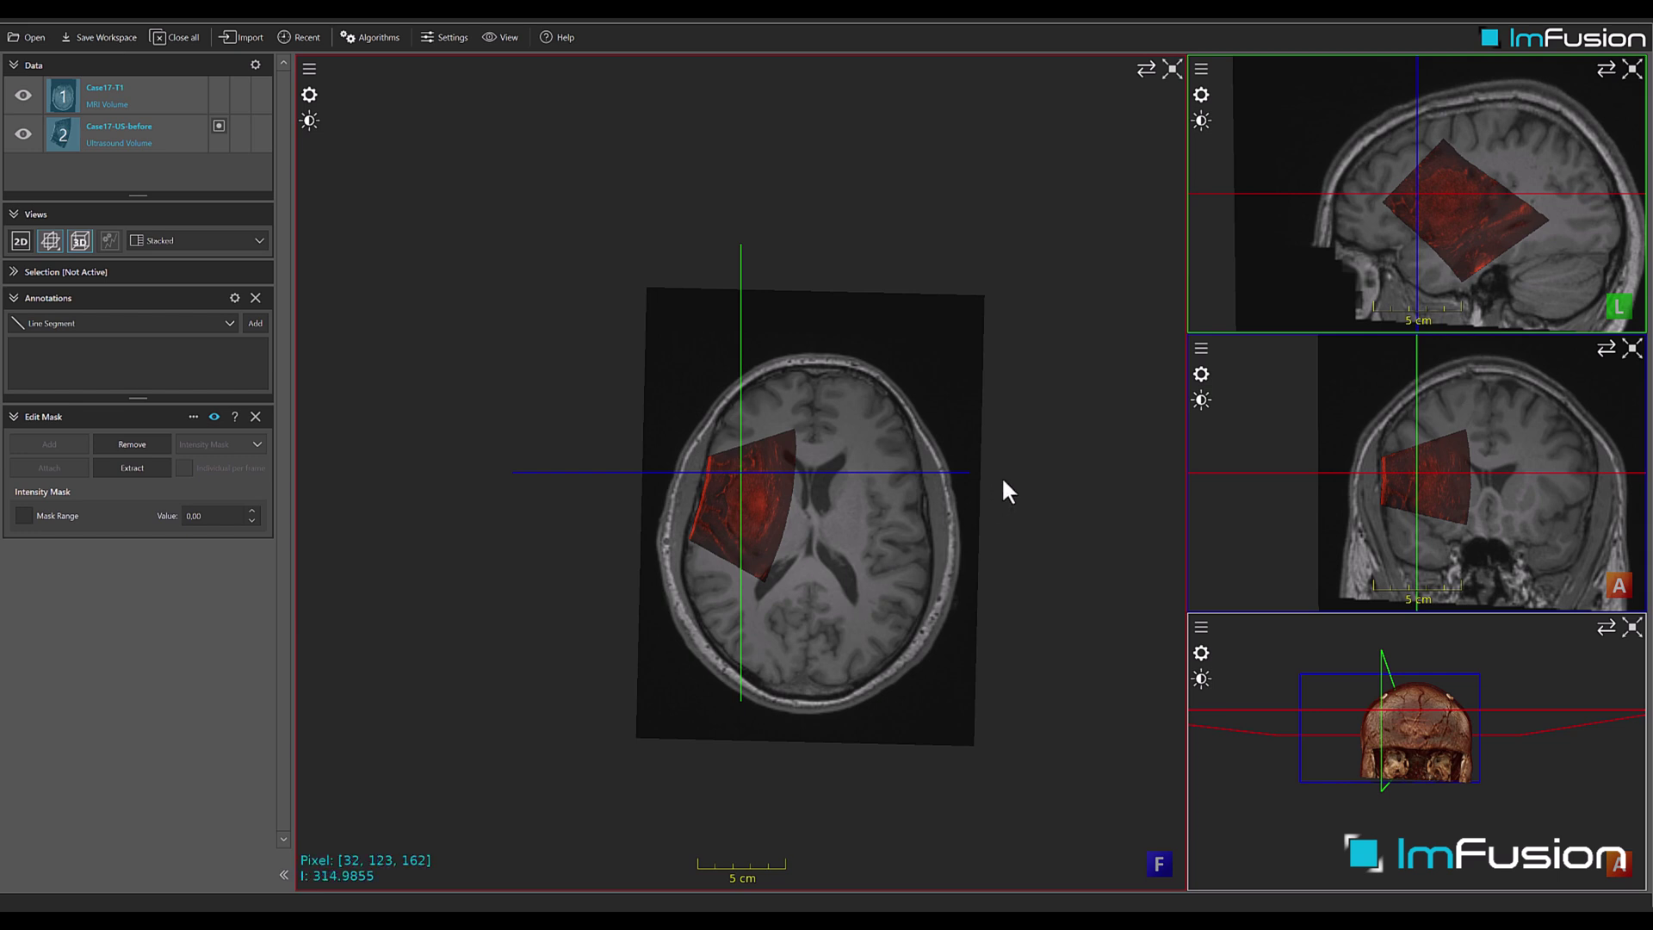
scroll(1536, 161, "down", 3)
scroll(1547, 213, "down", 5)
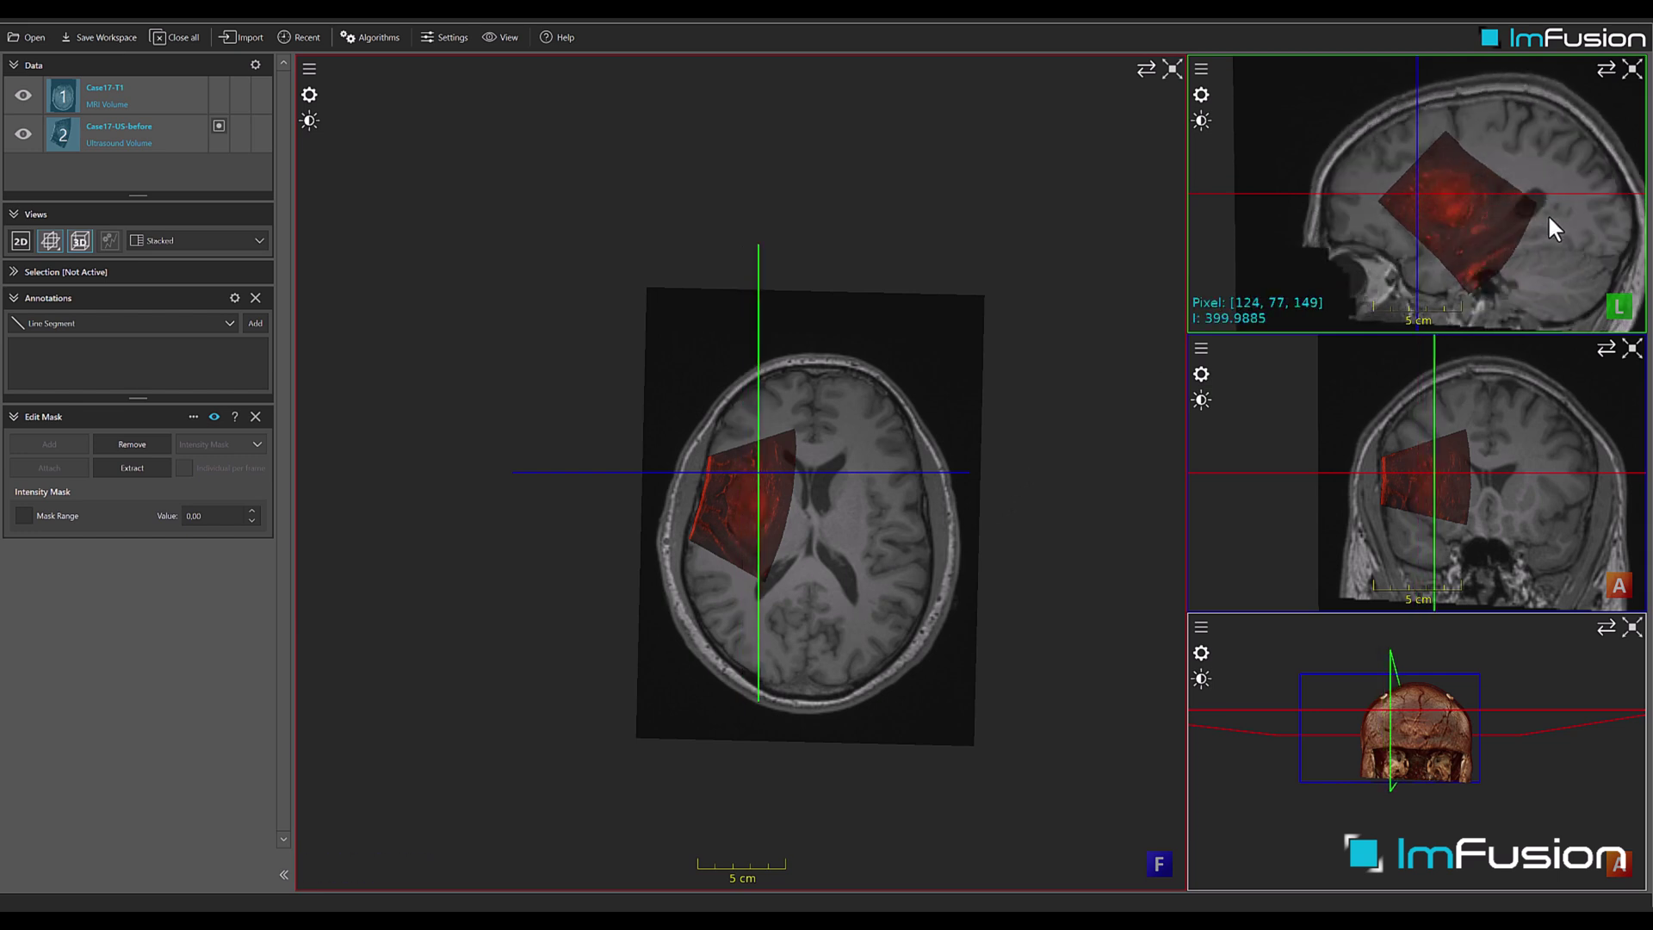
scroll(1538, 236, "up", 3)
scroll(1536, 246, "up", 4)
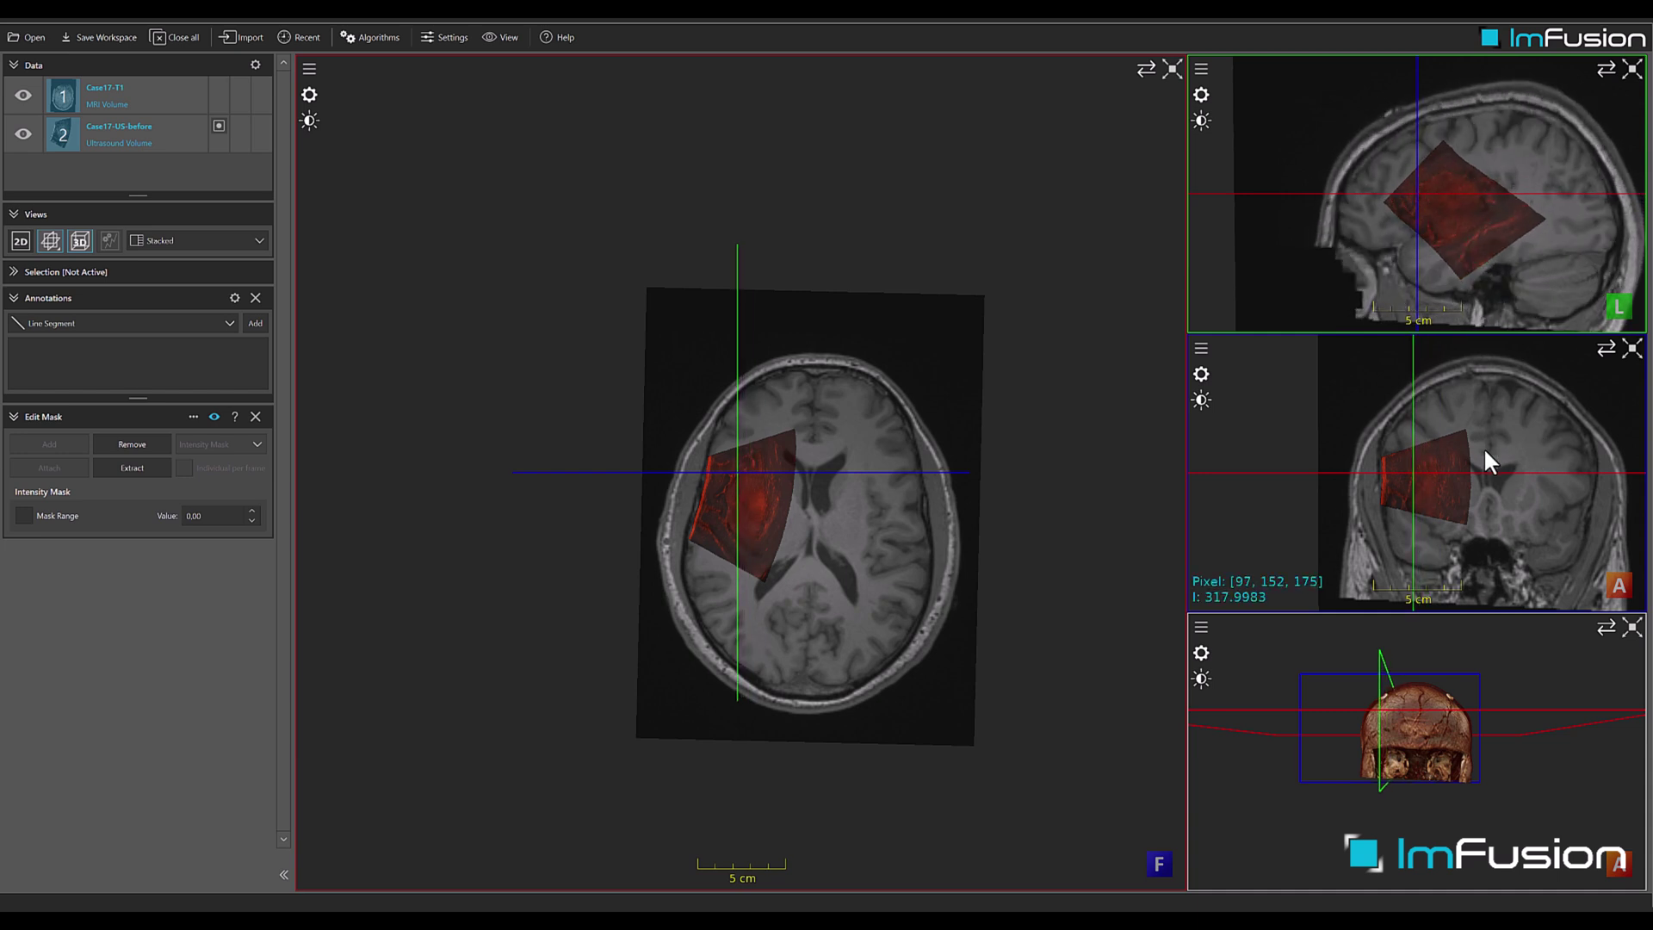
scroll(1483, 447, "down", 2)
scroll(1453, 495, "up", 2)
scroll(1451, 496, "down", 18)
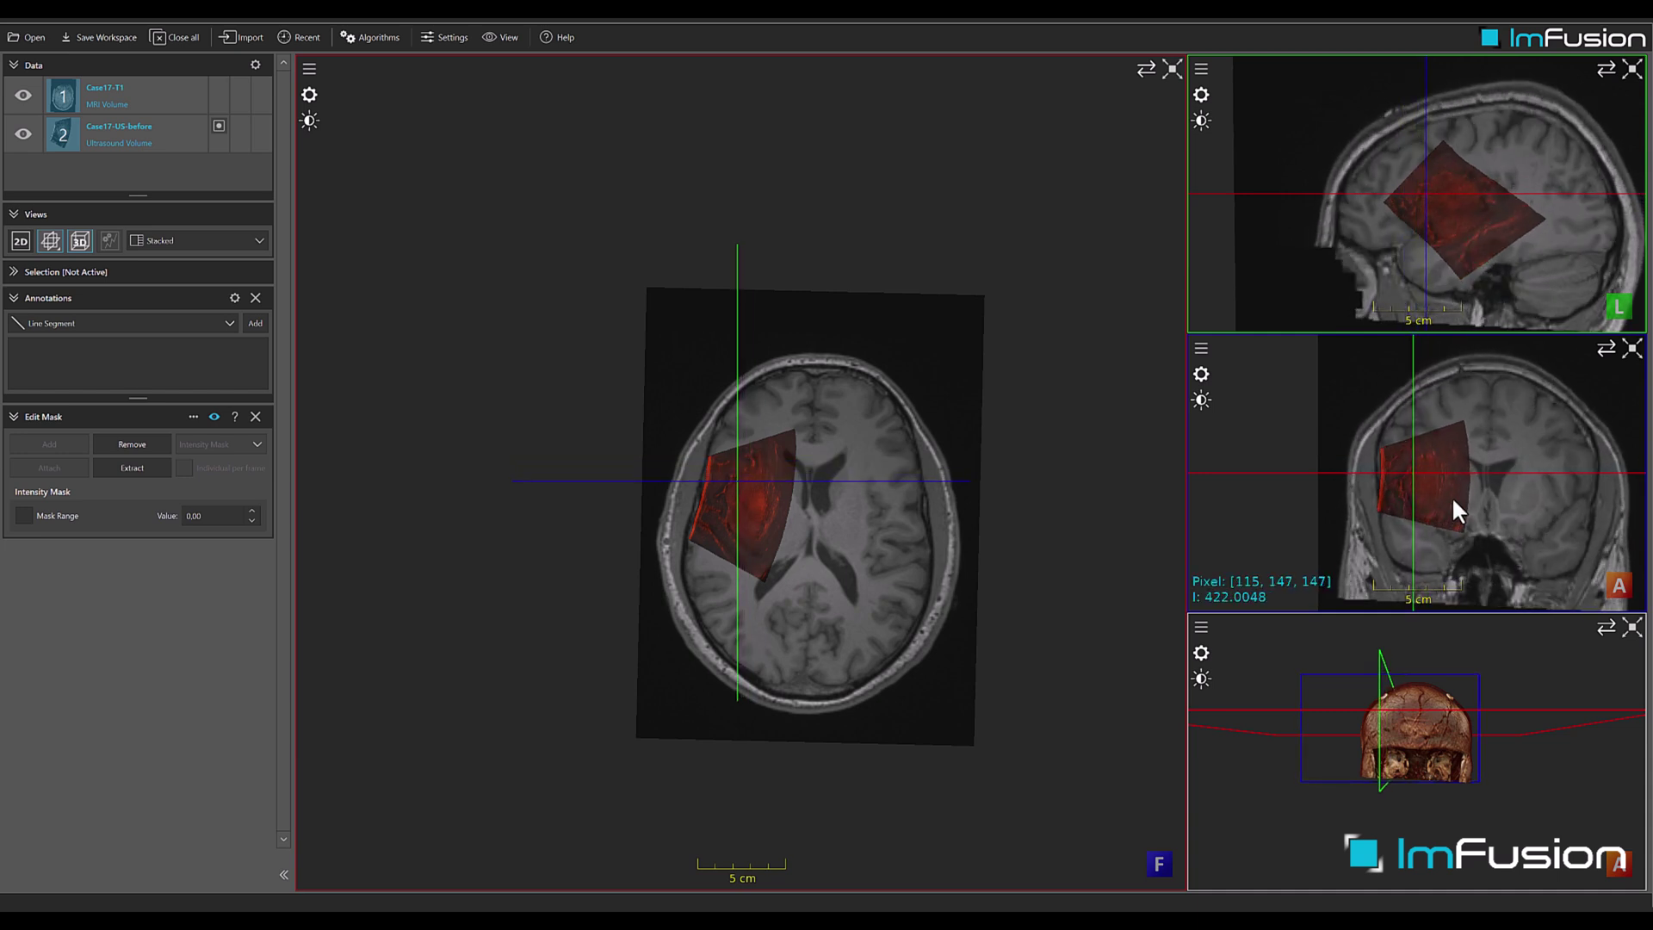
scroll(1451, 499, "down", 2)
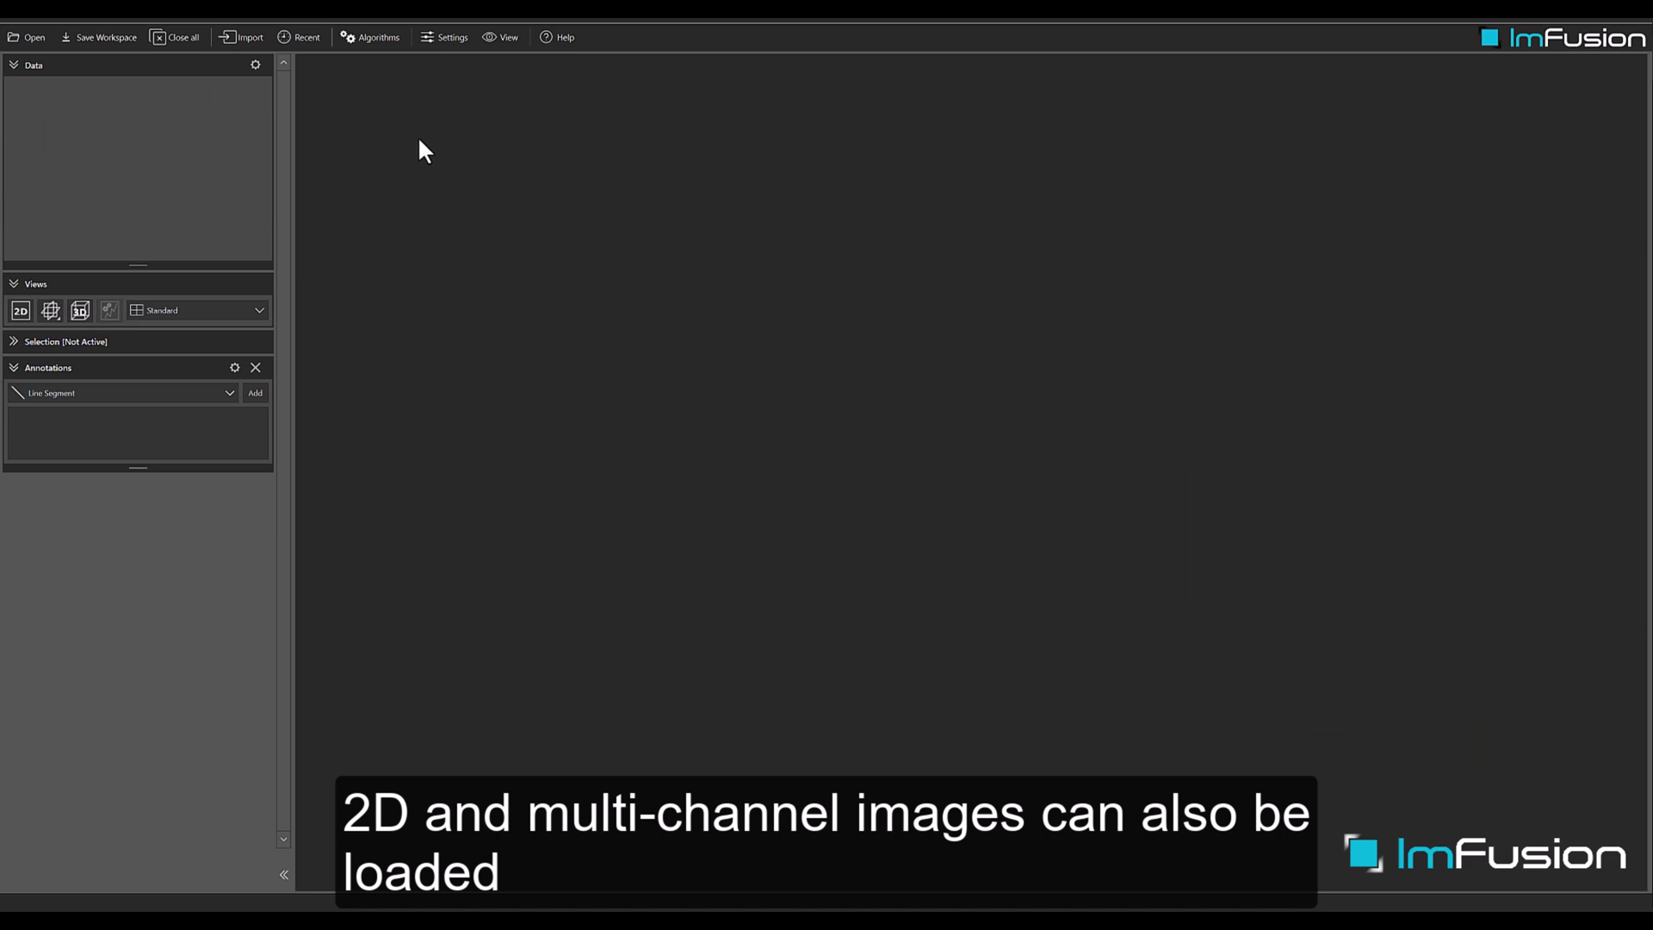
- Import the ImFusionLogo file as a 2D image
left_click(245, 40)
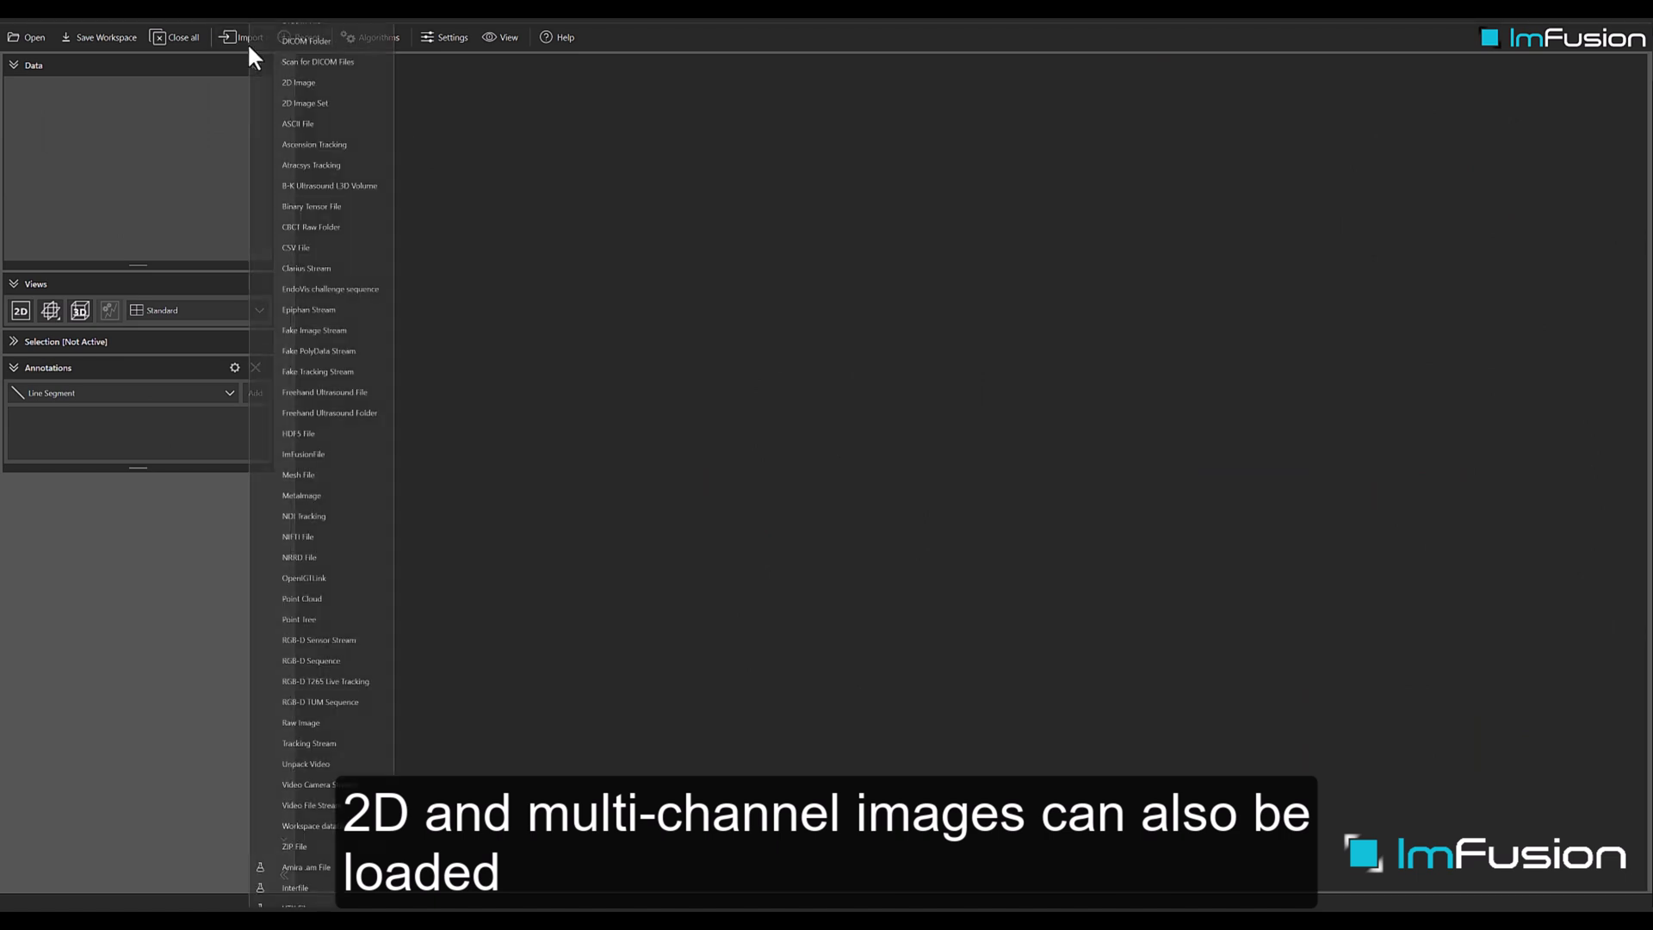
left_click(282, 79)
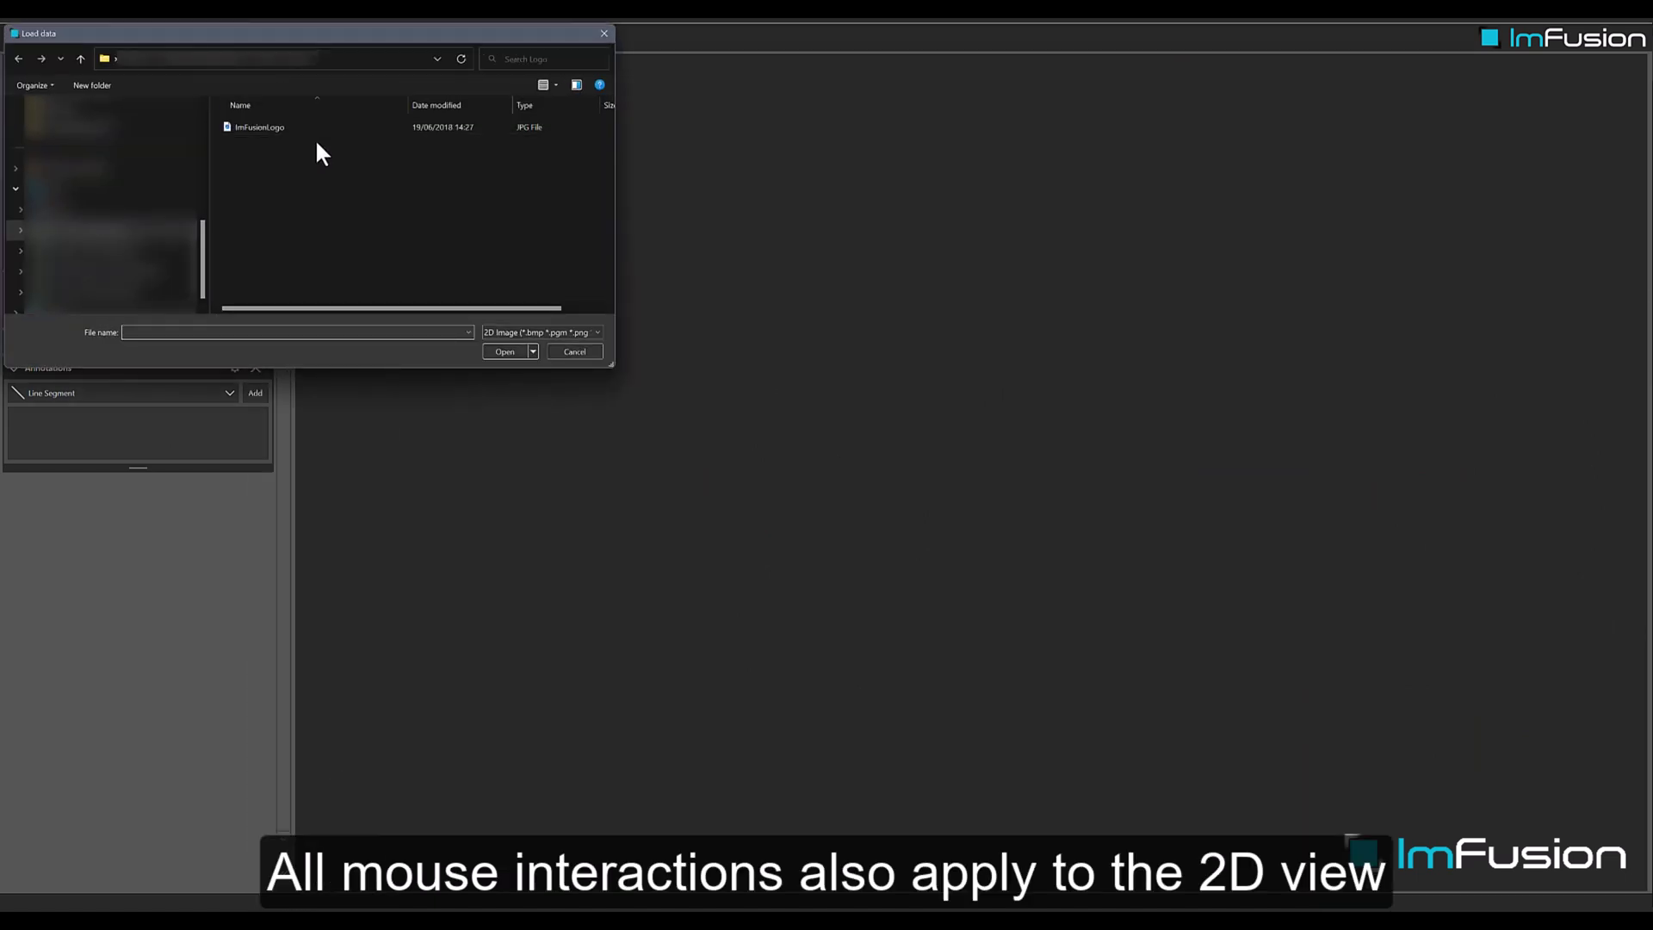
left_click(321, 131)
left_click(506, 351)
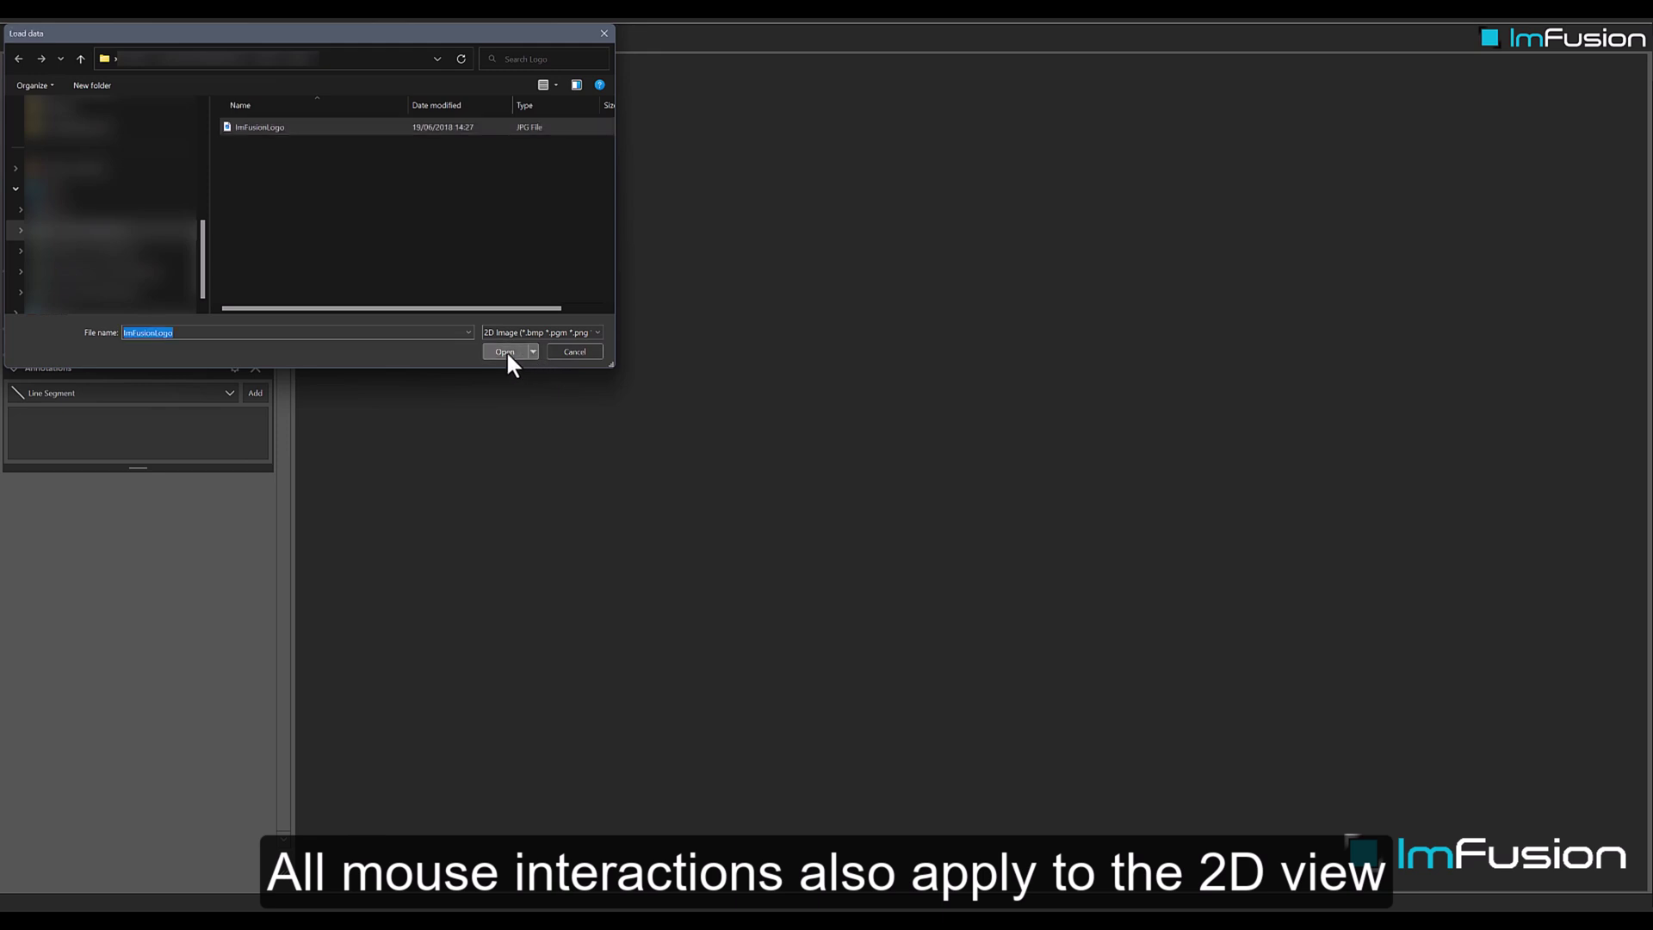
- Zoom out, briefly darken and restore the logo, then fit it to the view width
right_click_drag(508, 361, 553, 372)
left_click_drag(788, 371, 931, 136)
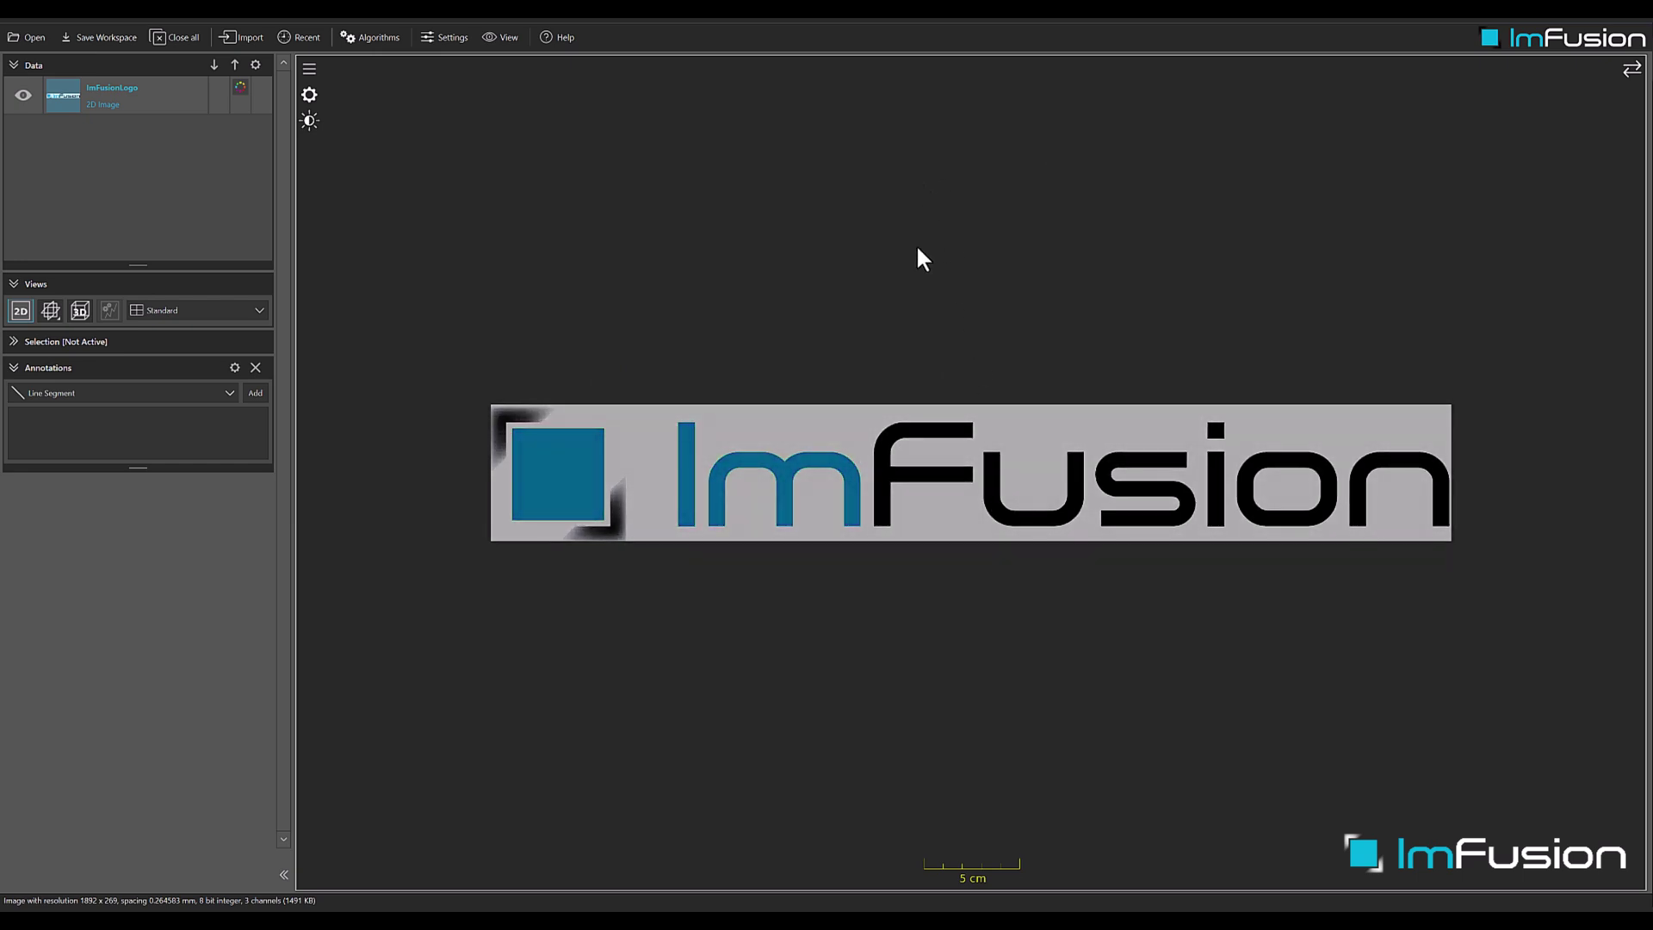
right_click(907, 318)
left_click(918, 325)
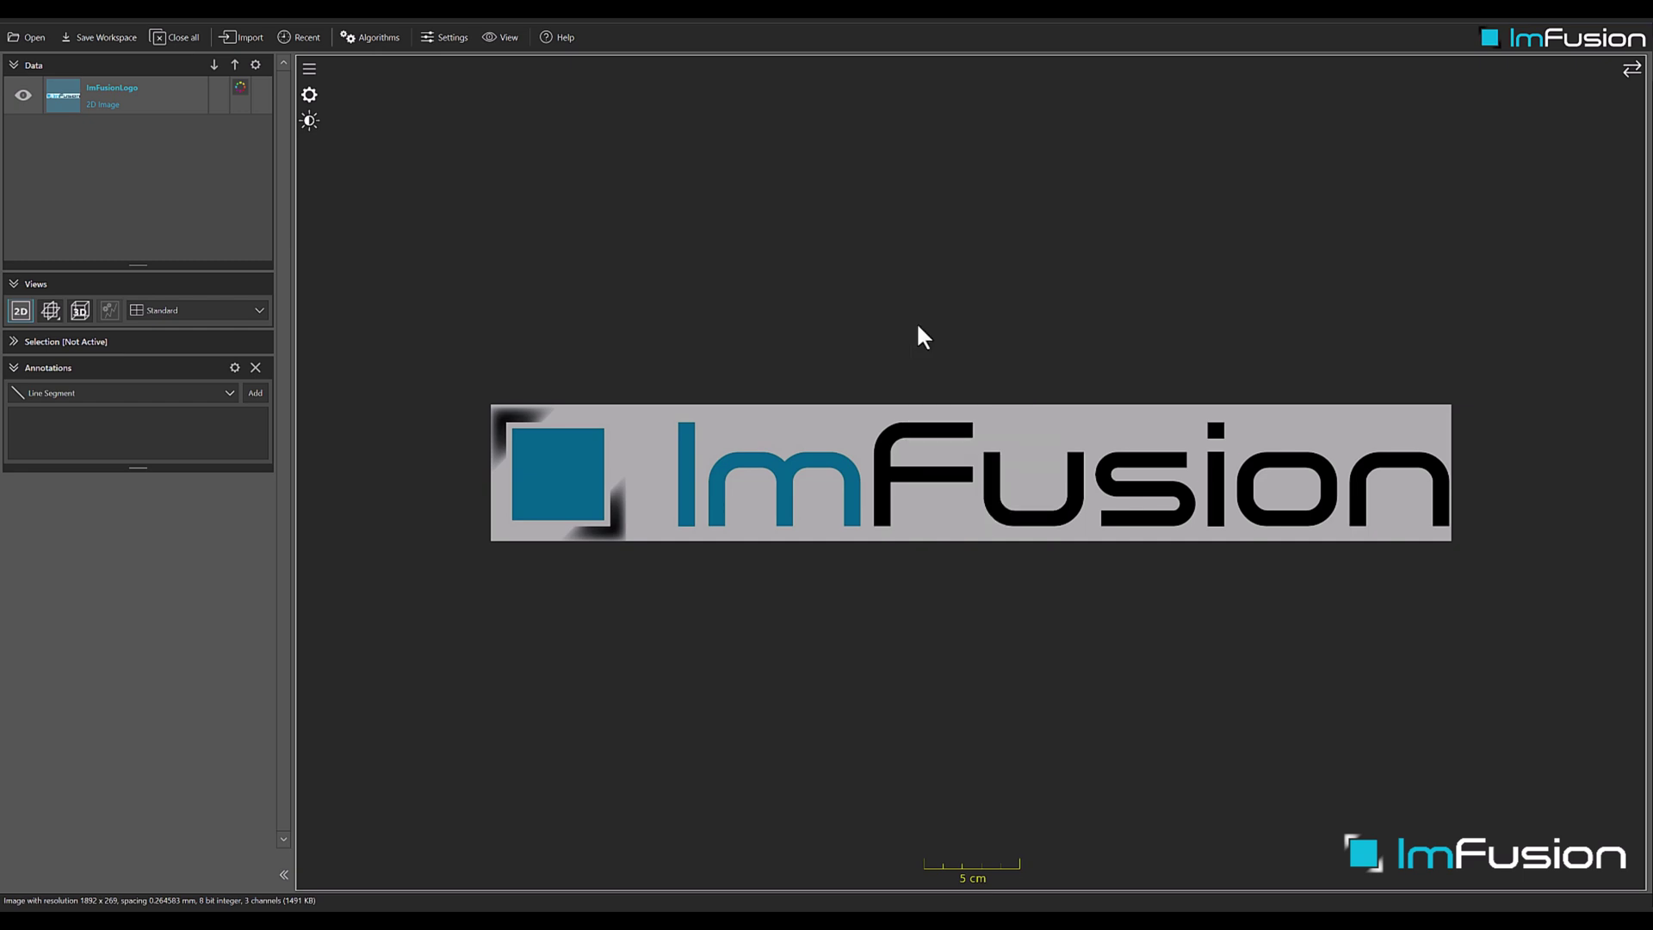